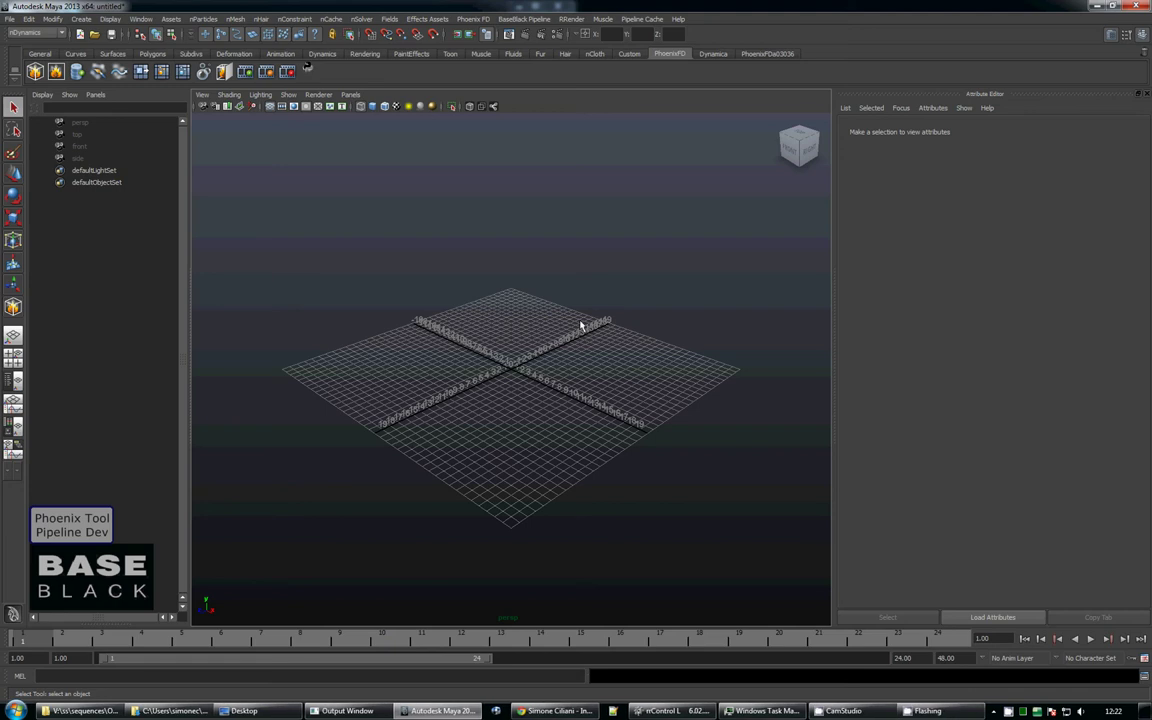
# Reload the BaseBlack_0.0.9dev.py plug-in in the Plug-in Manager by unloading and loading it
pyautogui.click(141, 19)
pyautogui.moveTo(172, 82)
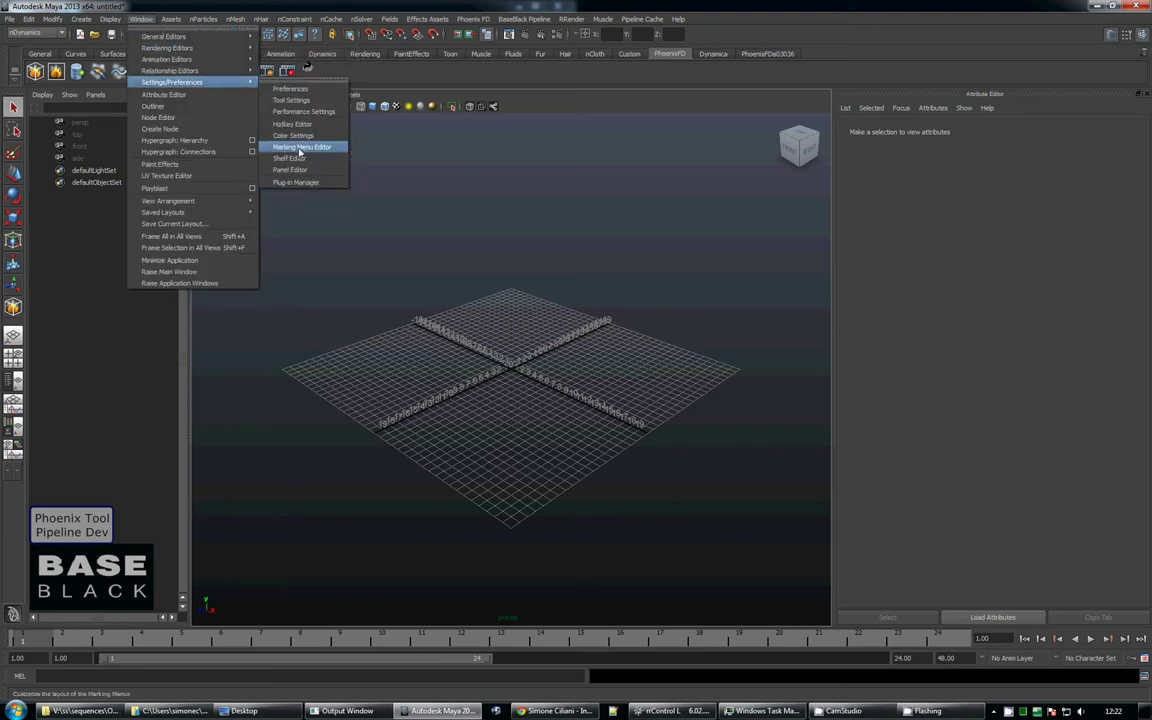
pyautogui.click(306, 184)
pyautogui.scroll(-3, 305, 230)
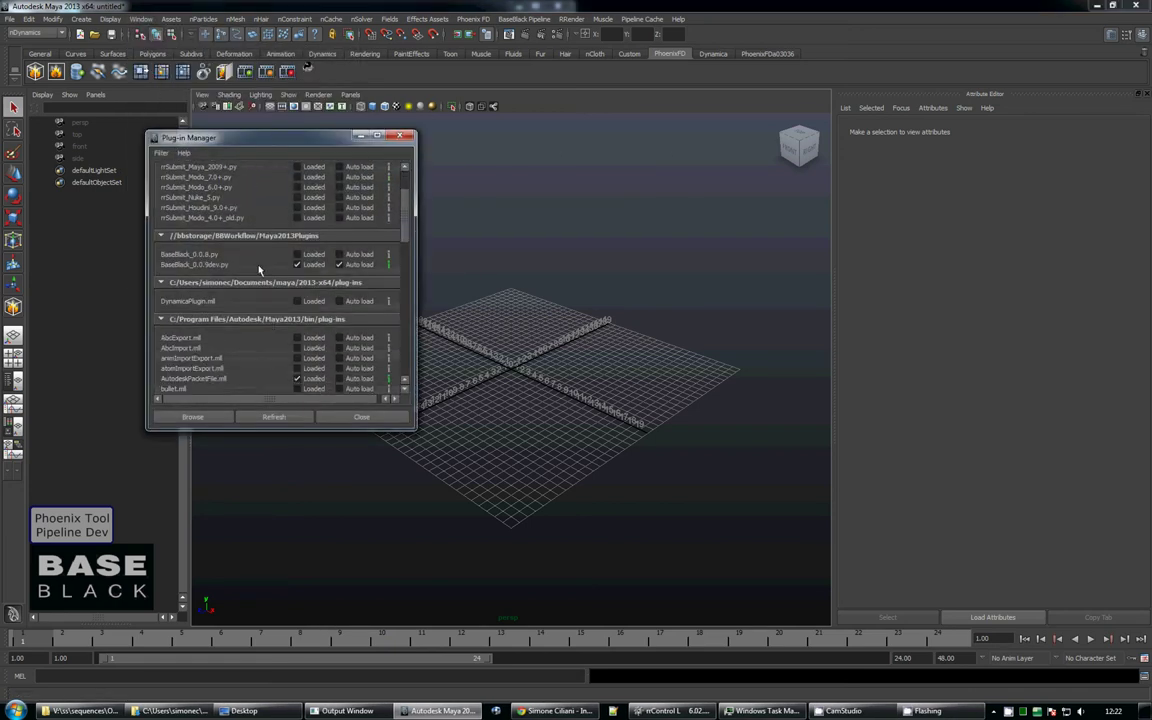
pyautogui.scroll(-3, 305, 230)
pyautogui.click(318, 229)
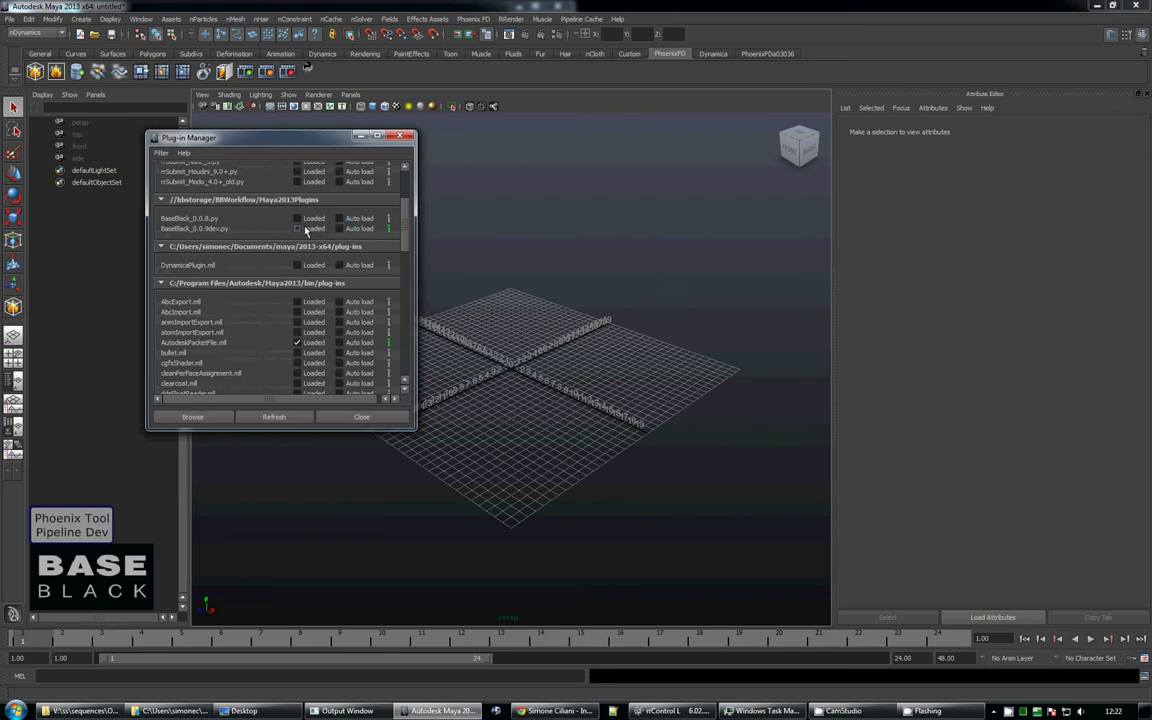
pyautogui.click(306, 229)
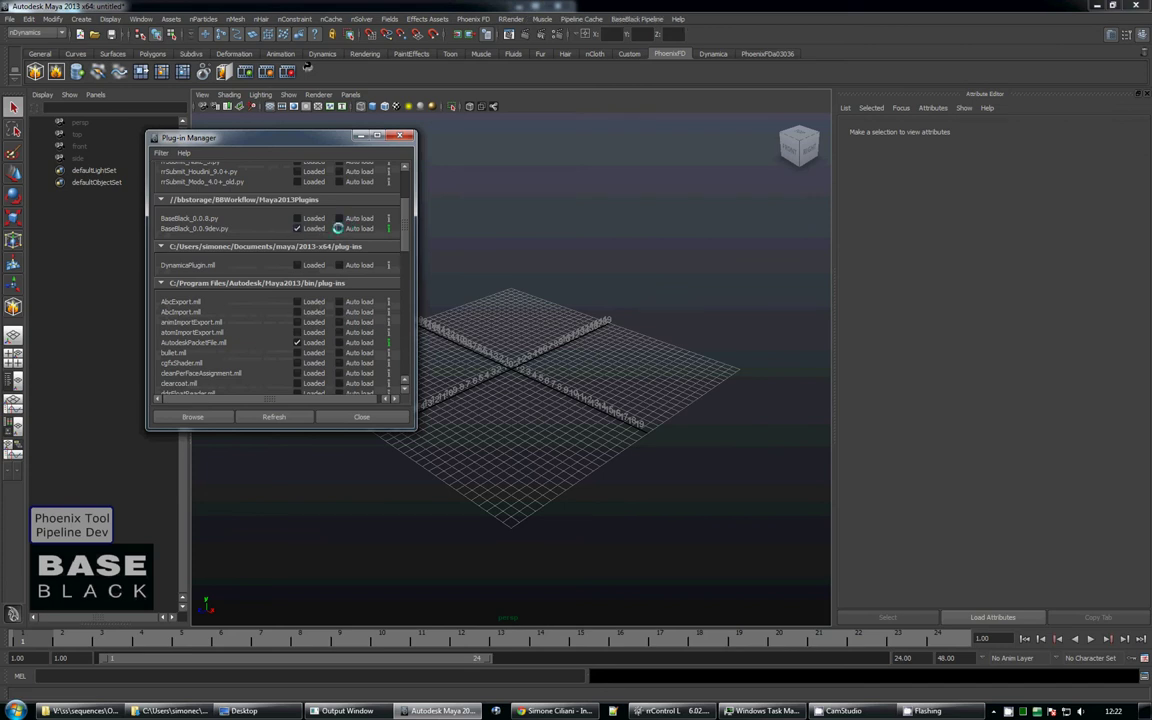
pyautogui.click(638, 20)
# Tear off the BaseBlack Pipeline menu into a floating window, then pick the Phoenix simulator tool
pyautogui.click(640, 20)
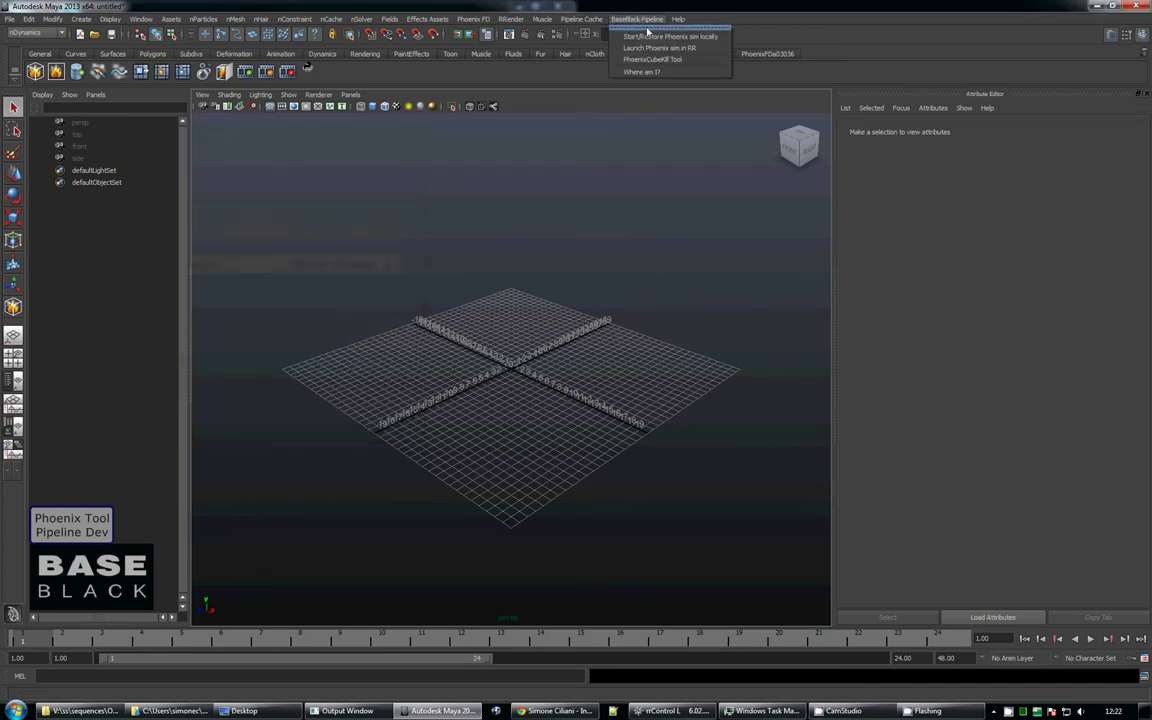
pyautogui.click(647, 31)
pyautogui.moveTo(640, 8); pyautogui.dragTo(295, 120)
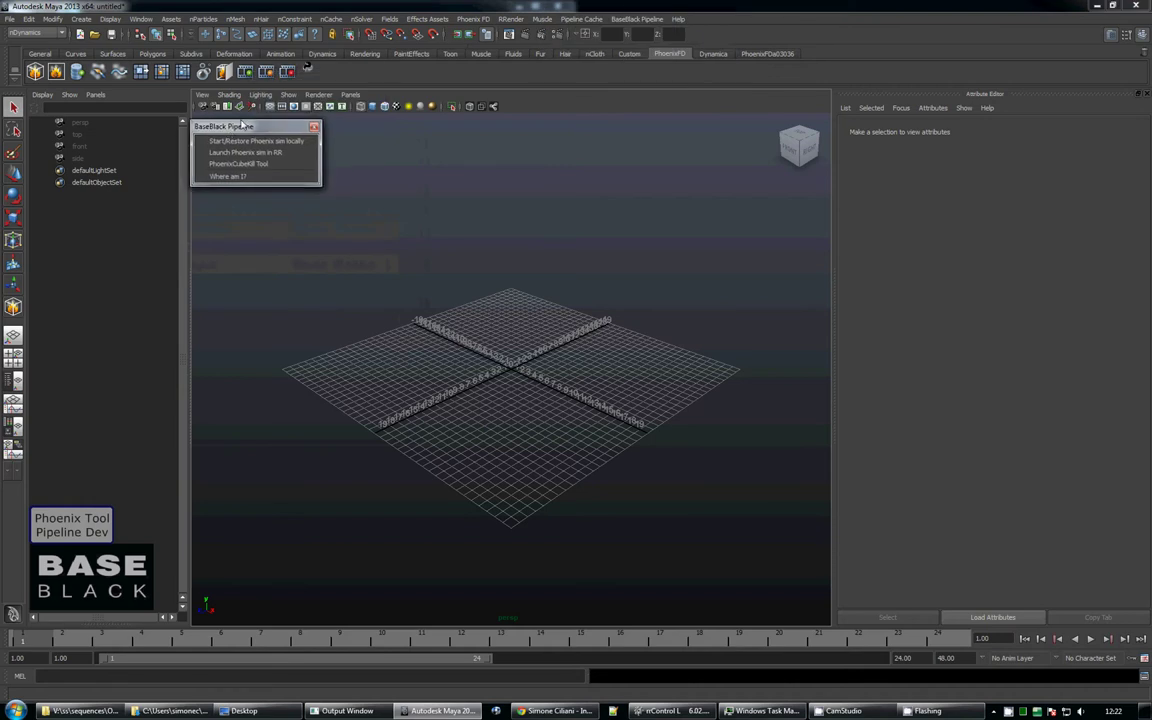
pyautogui.click(55, 72)
# Draw the Phoenix FD simulator box on the grid and lift it upward
pyautogui.moveTo(557, 348); pyautogui.dragTo(552, 432)
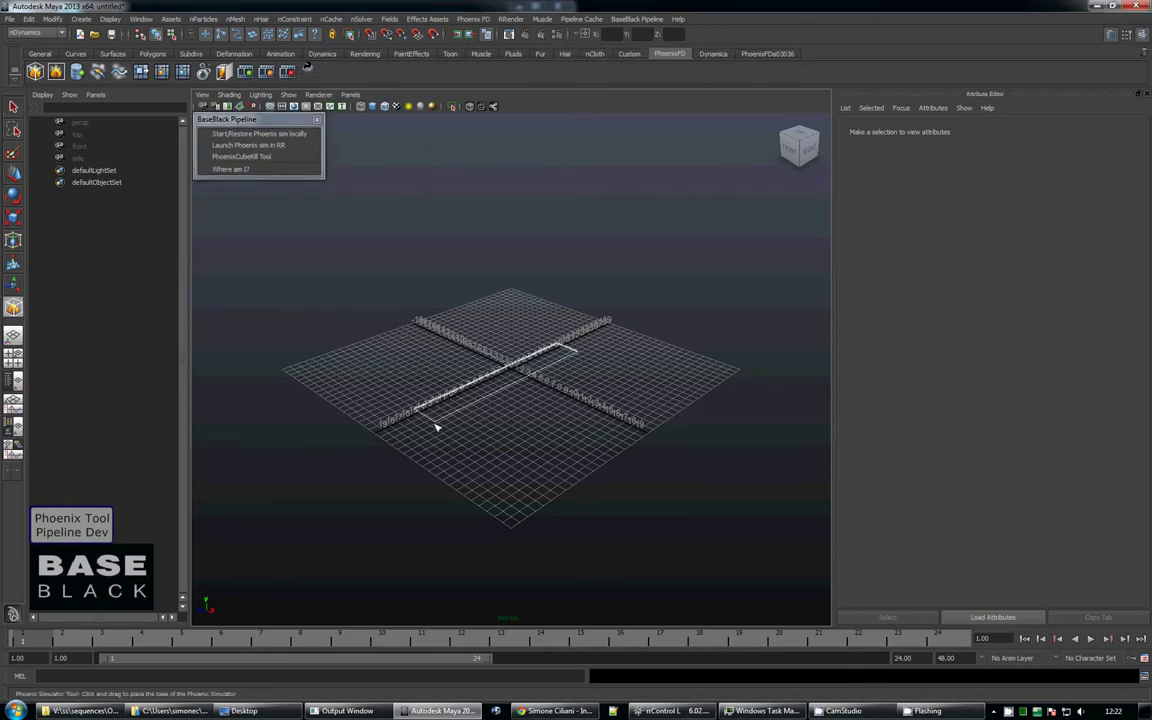
pyautogui.click(550, 432)
pyautogui.moveTo(453, 342)
pyautogui.keyDown('alt'); pyautogui.mouseDown()
pyautogui.moveTo(633, 337)
pyautogui.moveTo(596, 430)
pyautogui.moveTo(597, 386)
pyautogui.mouseUp(); pyautogui.keyUp('alt')
pyautogui.press('w')
pyautogui.moveTo(550, 425)
pyautogui.mouseDown()
pyautogui.moveTo(560, 334)
pyautogui.moveTo(592, 323)
pyautogui.moveTo(676, 339)
pyautogui.mouseUp()
# Add a polygon sphere and raise it inside the simulator box
pyautogui.click(738, 385)
pyautogui.moveTo(738, 385)
pyautogui.keyDown('alt'); pyautogui.mouseDown()
pyautogui.moveTo(560, 357)
pyautogui.moveTo(609, 319)
pyautogui.moveTo(429, 363)
pyautogui.moveTo(619, 383)
pyautogui.moveTo(555, 391)
pyautogui.mouseUp(); pyautogui.keyUp('alt')
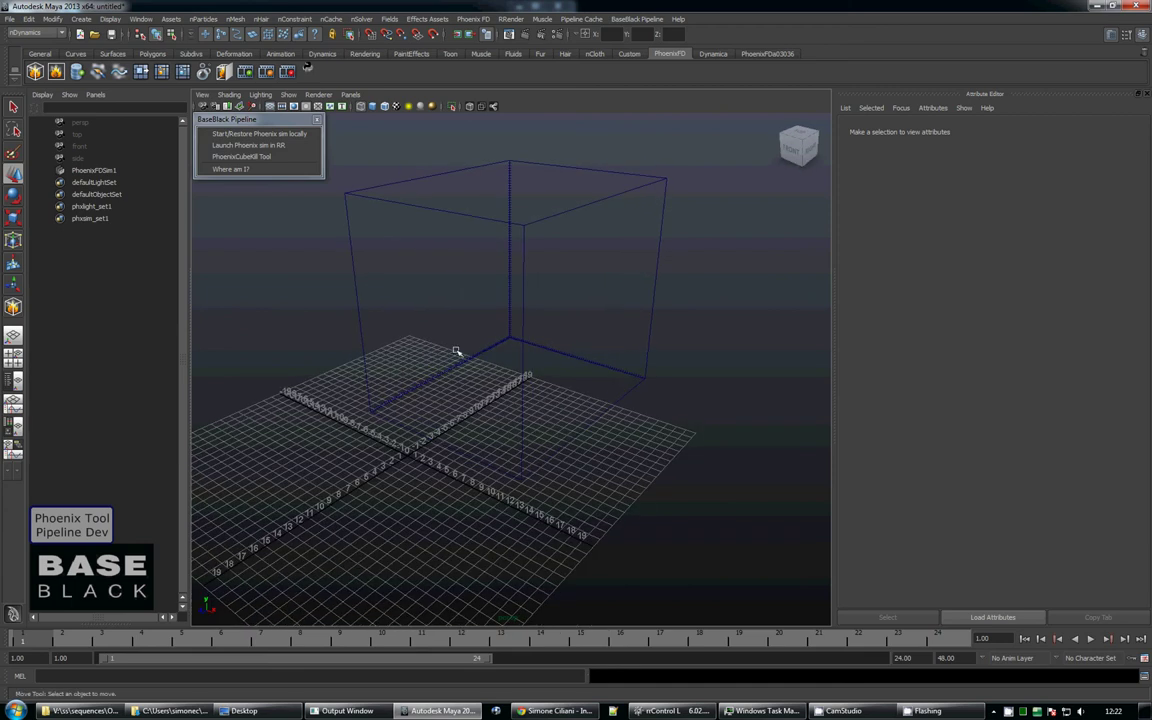
pyautogui.keyDown('shift'); pyautogui.moveTo(456, 351); pyautogui.dragTo(489, 352, button='right'); pyautogui.keyUp('shift')
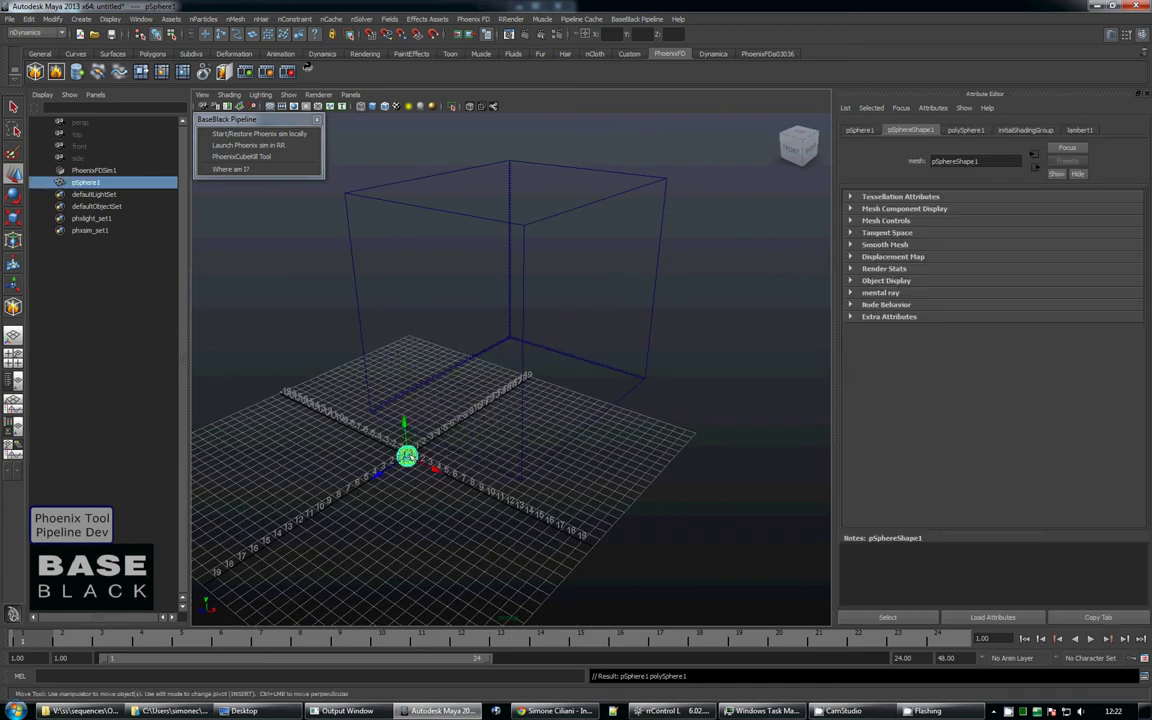
pyautogui.moveTo(420, 440)
pyautogui.keyDown('alt'); pyautogui.mouseDown()
pyautogui.moveTo(536, 366)
pyautogui.moveTo(536, 288)
pyautogui.mouseUp(); pyautogui.keyUp('alt')
pyautogui.moveTo(481, 324)
pyautogui.mouseDown()
pyautogui.moveTo(414, 324)
pyautogui.moveTo(622, 283)
pyautogui.mouseUp()
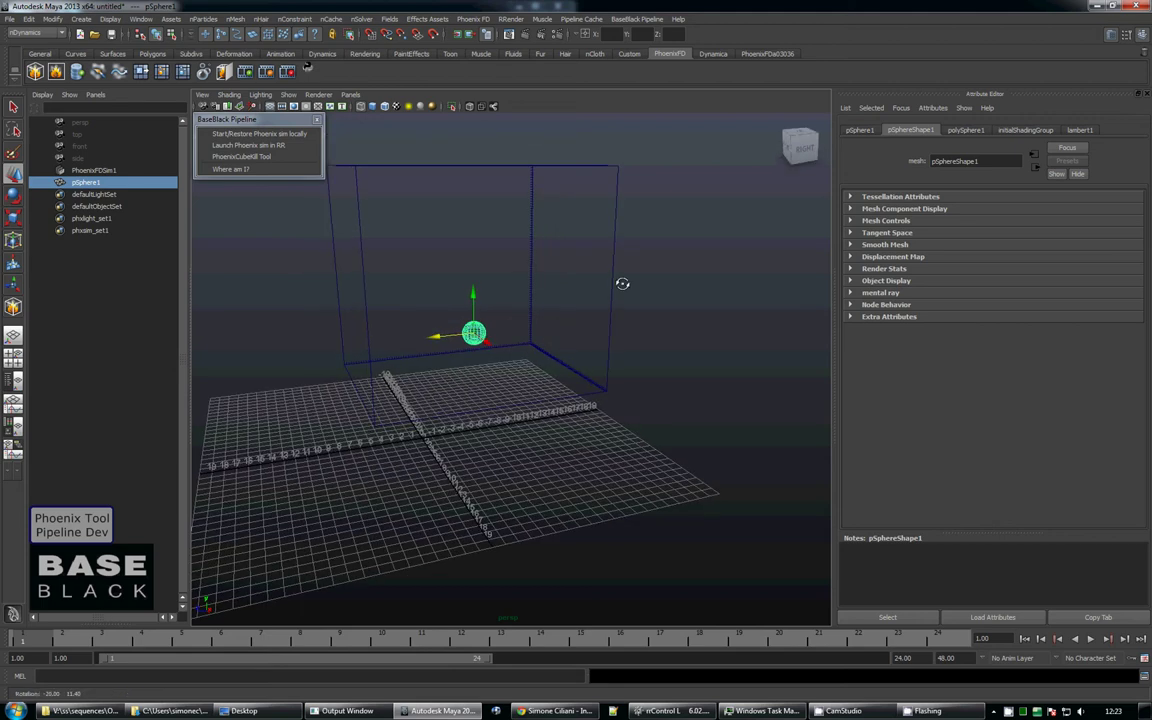
# Run a brief test simulation on the simulator box, then pick the Phoenix source tool
pyautogui.click(616, 283)
pyautogui.click(910, 195)
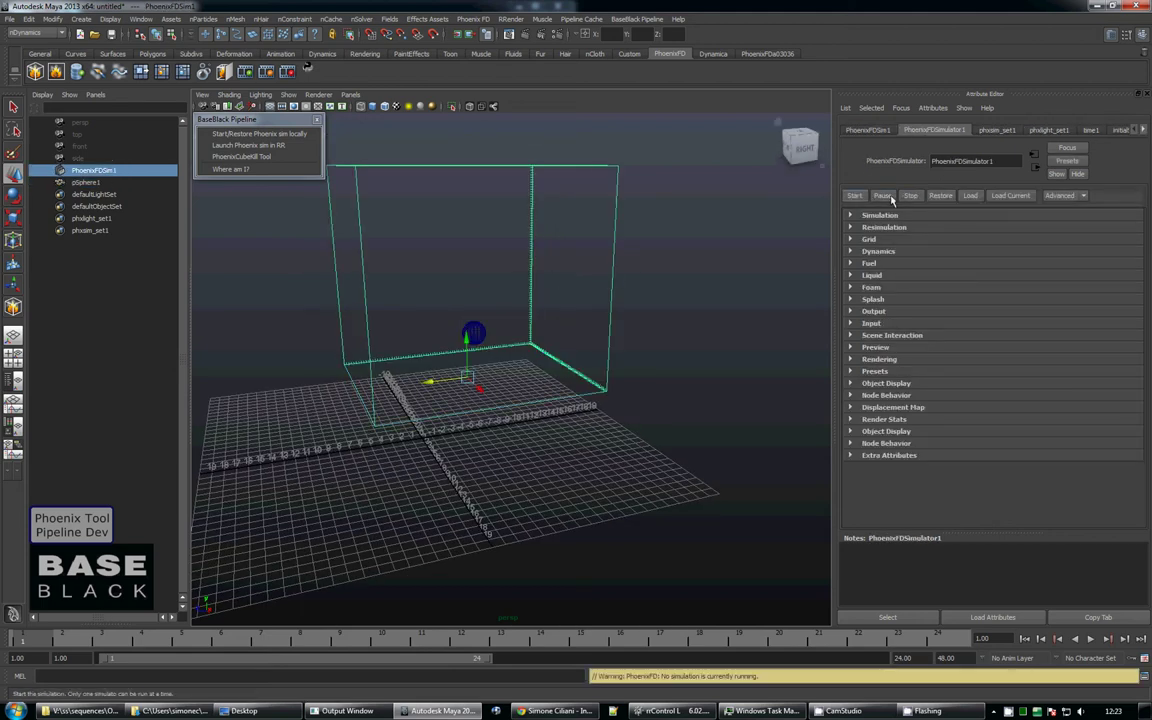
pyautogui.click(855, 195)
pyautogui.click(910, 195)
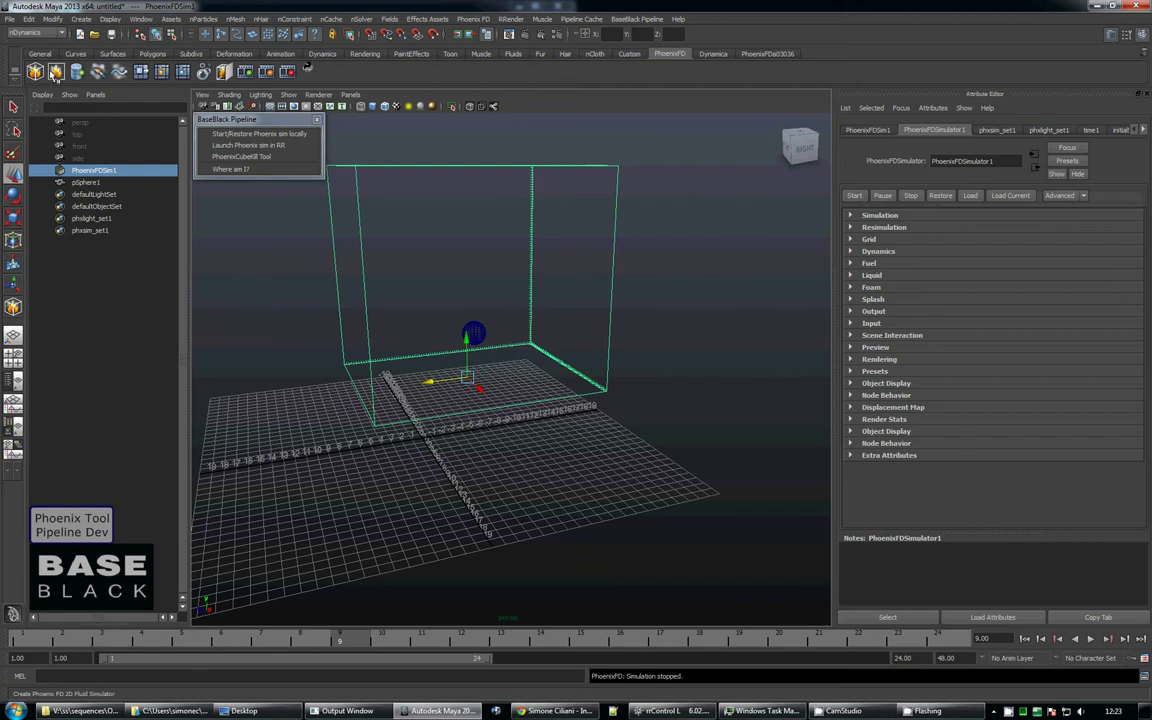
pyautogui.click(76, 72)
# Place the Phoenix FD source and add the sphere as its emitting object
pyautogui.click(316, 431)
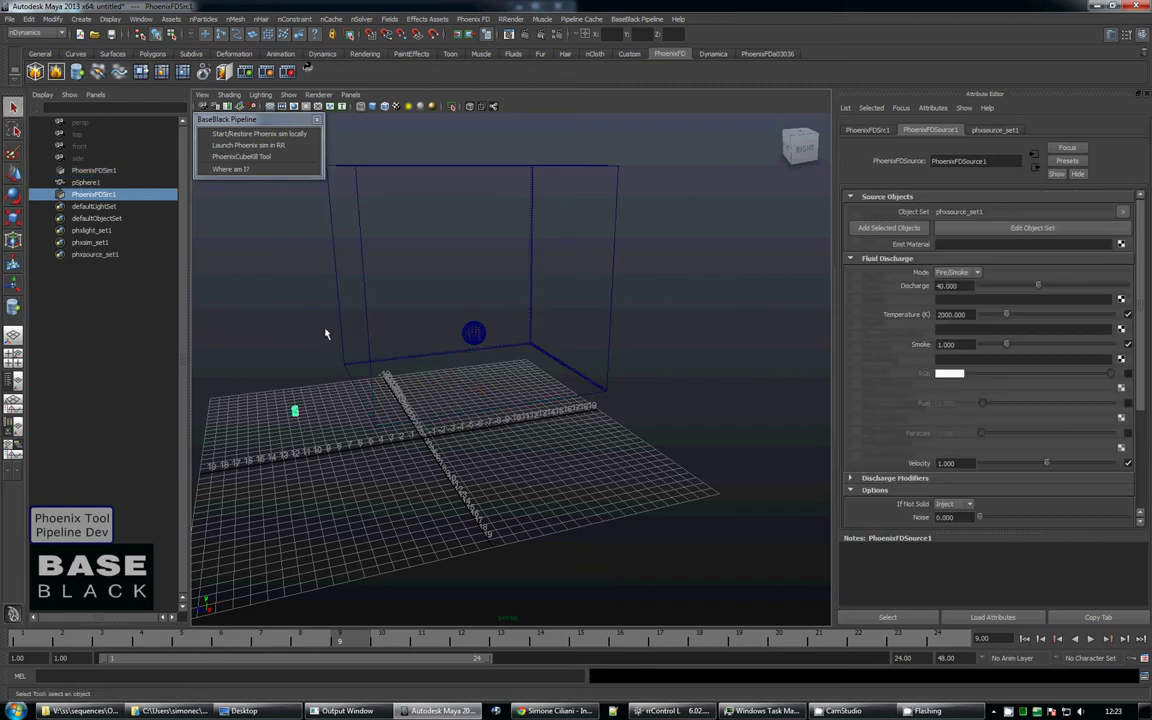
pyautogui.click(474, 332)
pyautogui.keyDown('shift'); pyautogui.click(296, 414); pyautogui.keyUp('shift')
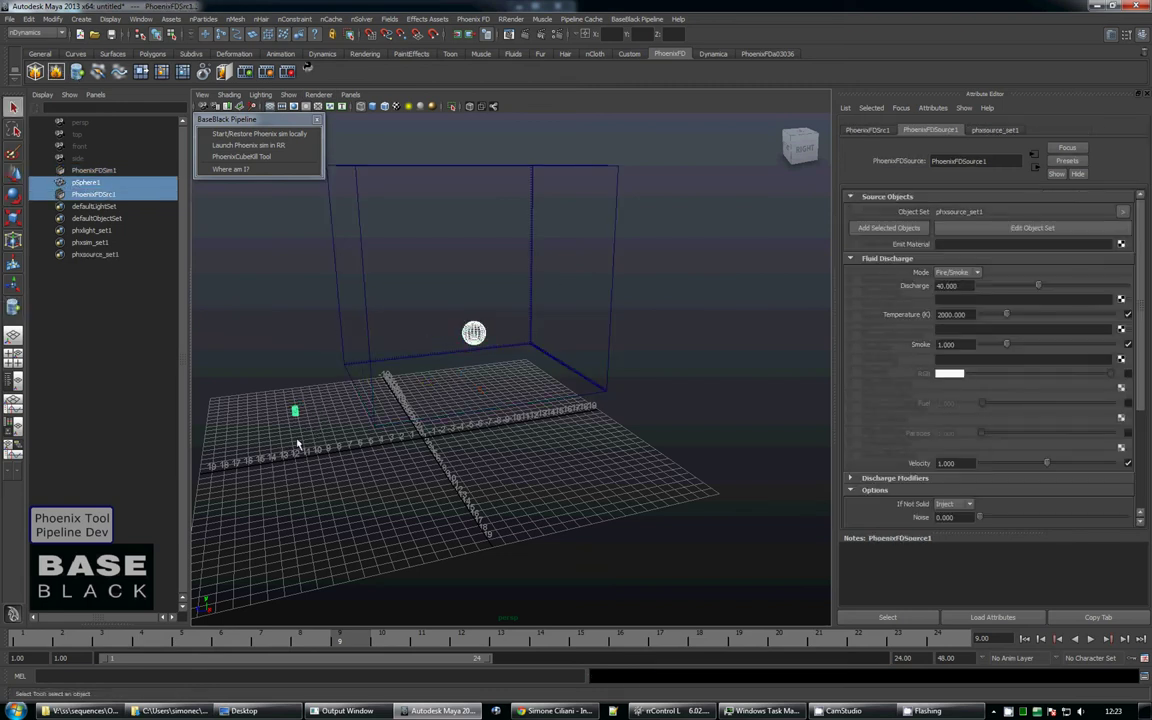
# Start the smoke simulation on PhoenixFDSim1 and orbit in to watch the plume
pyautogui.click(902, 228)
pyautogui.click(620, 194)
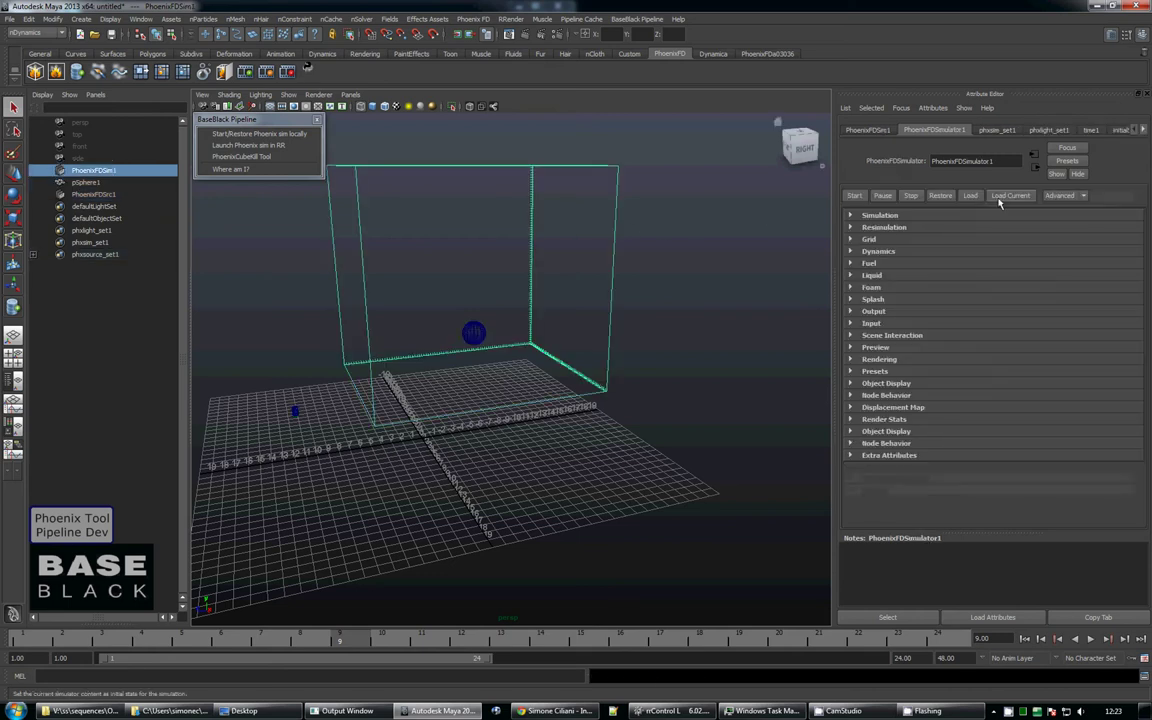
pyautogui.click(850, 196)
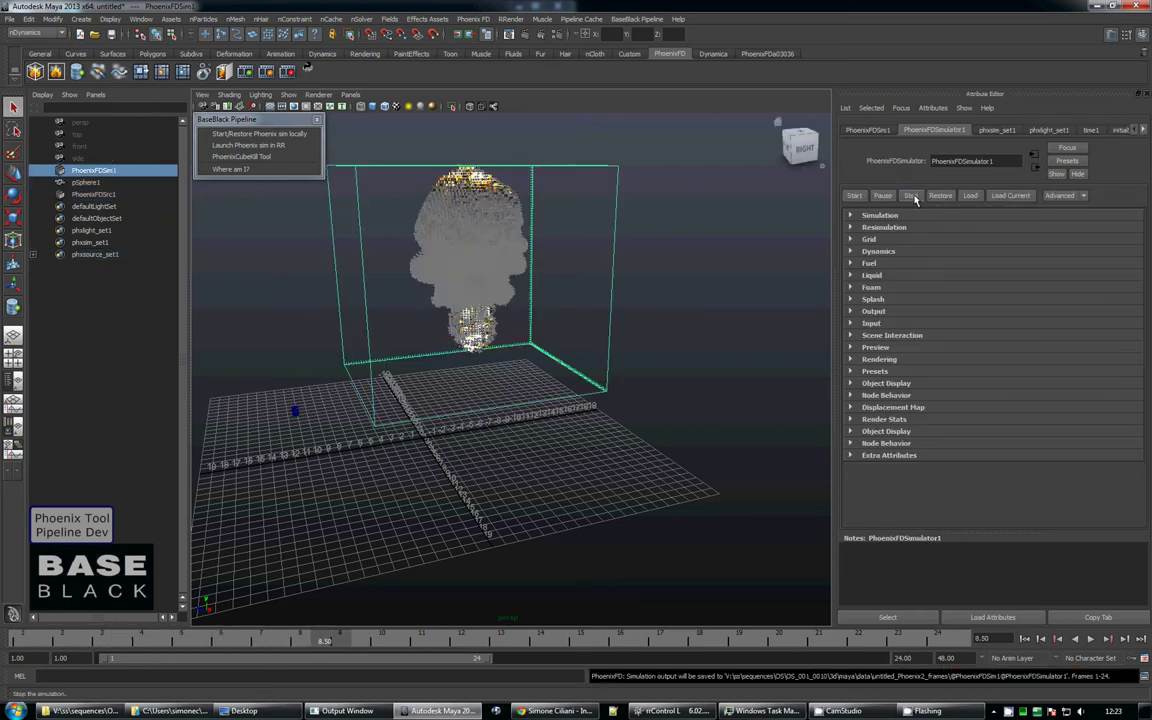
pyautogui.keyDown('alt'); pyautogui.moveTo(349, 261); pyautogui.dragTo(517, 331, button='right'); pyautogui.keyUp('alt')
pyautogui.moveTo(517, 331)
pyautogui.keyDown('alt'); pyautogui.mouseDown()
pyautogui.moveTo(381, 309)
pyautogui.moveTo(576, 334)
pyautogui.moveTo(404, 319)
pyautogui.mouseUp(); pyautogui.keyUp('alt')
pyautogui.moveTo(404, 319)
pyautogui.keyDown('alt'); pyautogui.mouseDown(button='right')
pyautogui.moveTo(440, 335)
pyautogui.moveTo(374, 300)
pyautogui.mouseUp(button='right'); pyautogui.keyUp('alt')
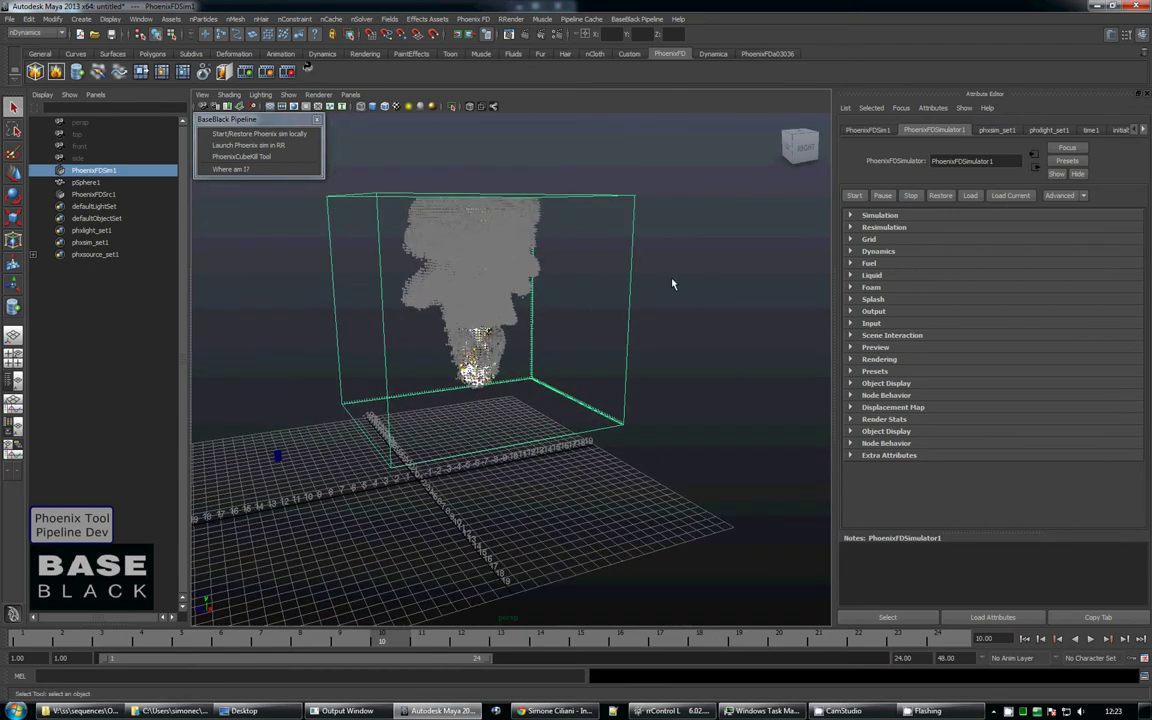
# Set the playback end time and range maximum to frame 100
pyautogui.doubleClick(917, 660)
pyautogui.write('00')
pyautogui.press('Return')
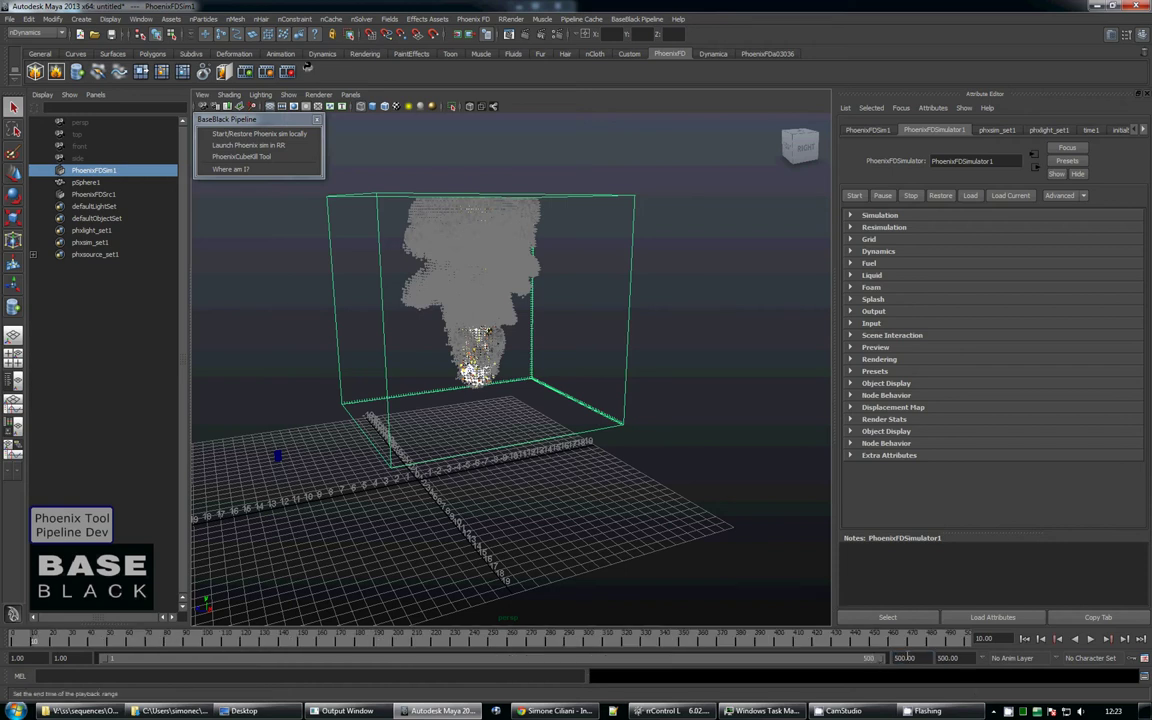
pyautogui.doubleClick(905, 658)
pyautogui.write('00')
pyautogui.press('Return')
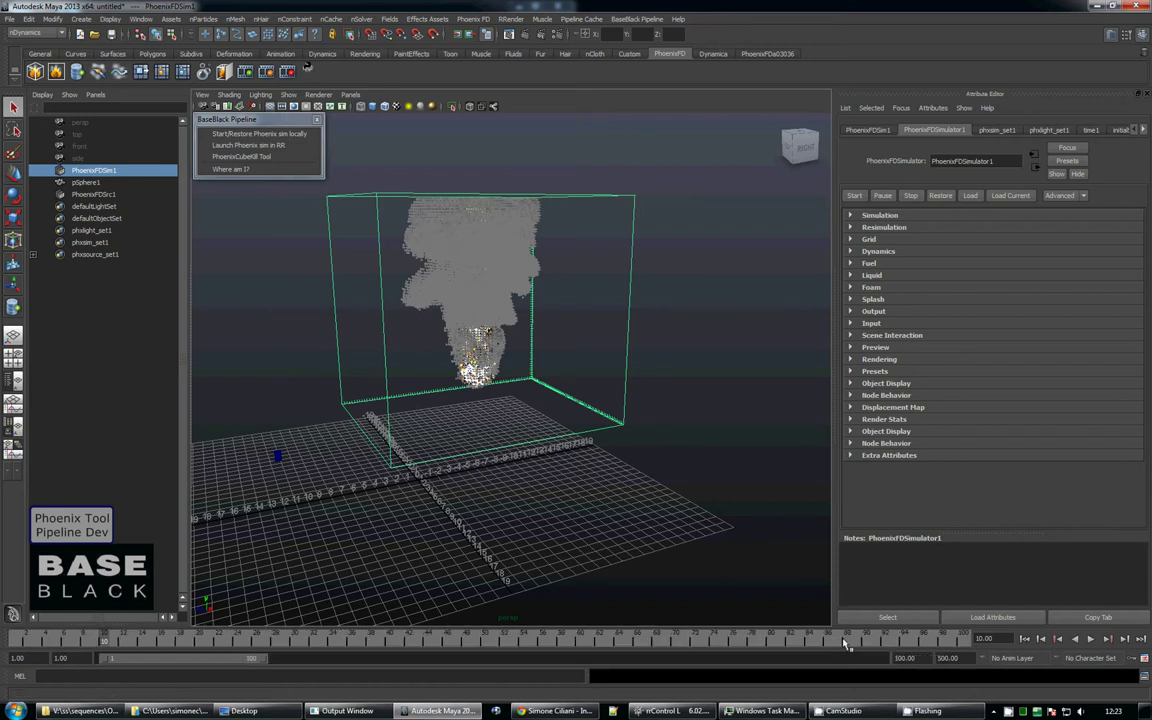
pyautogui.press('Tab')
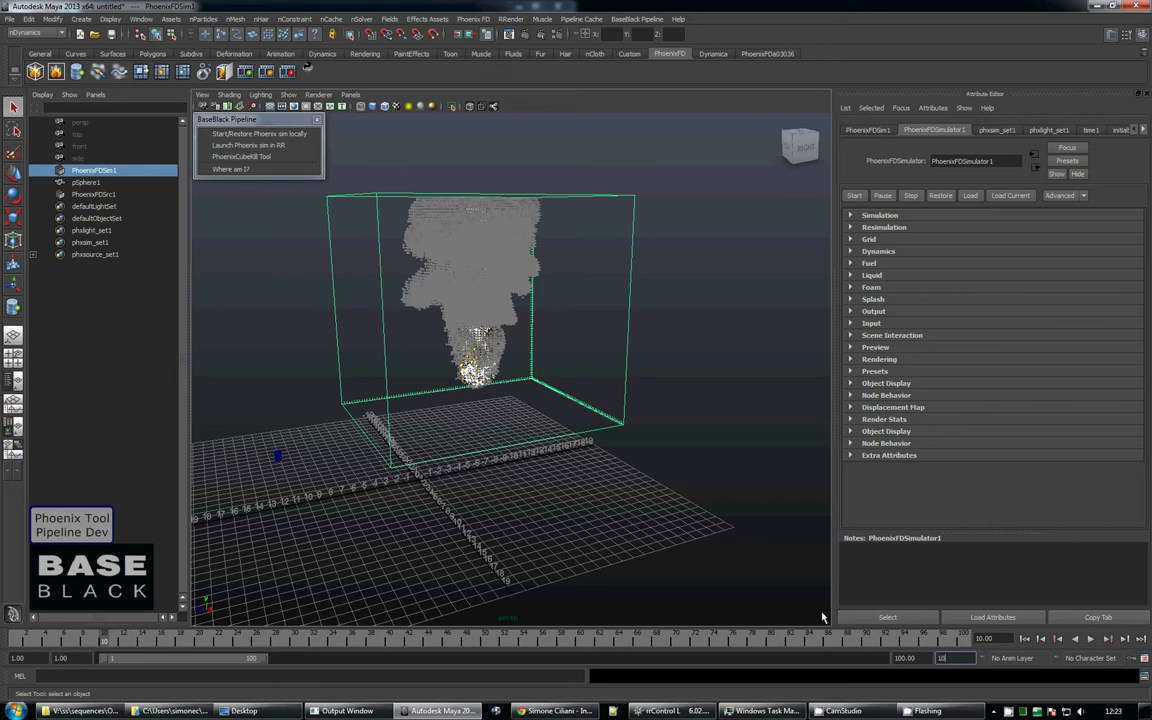
pyautogui.write('0')
pyautogui.press('Tab')
pyautogui.keyDown('alt'); pyautogui.moveTo(354, 215); pyautogui.dragTo(427, 271); pyautogui.keyUp('alt')
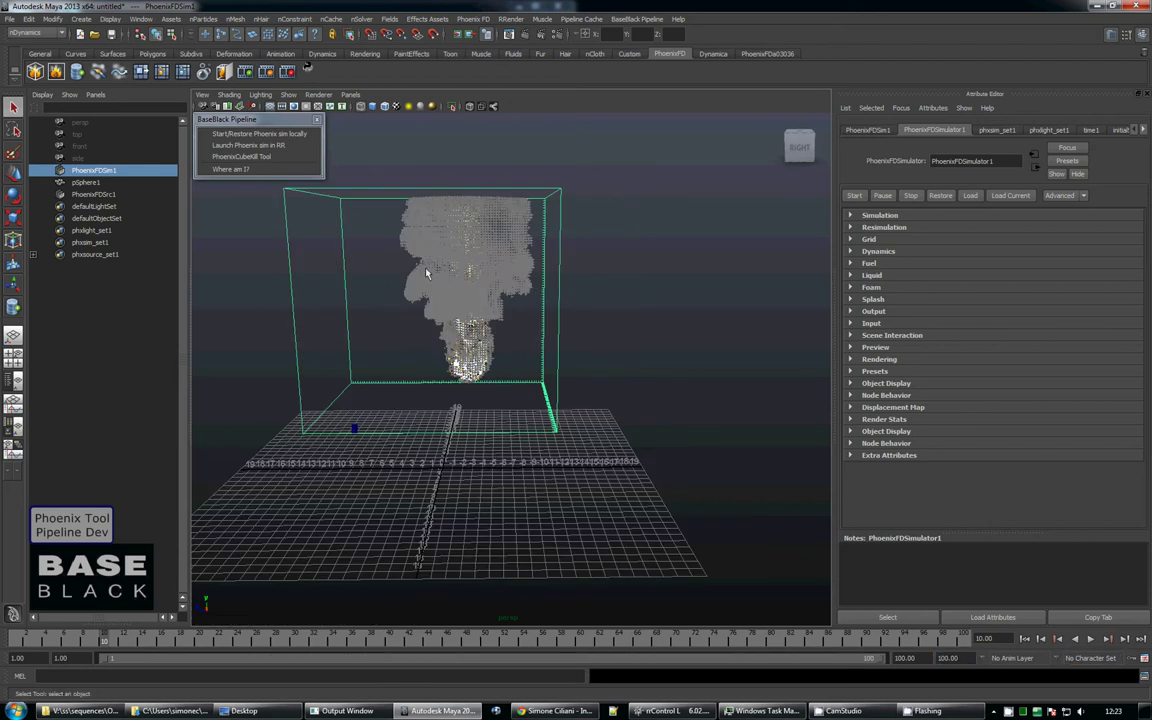
# Delete the old simulation cache and return the time slider to frame 1
pyautogui.click(259, 133)
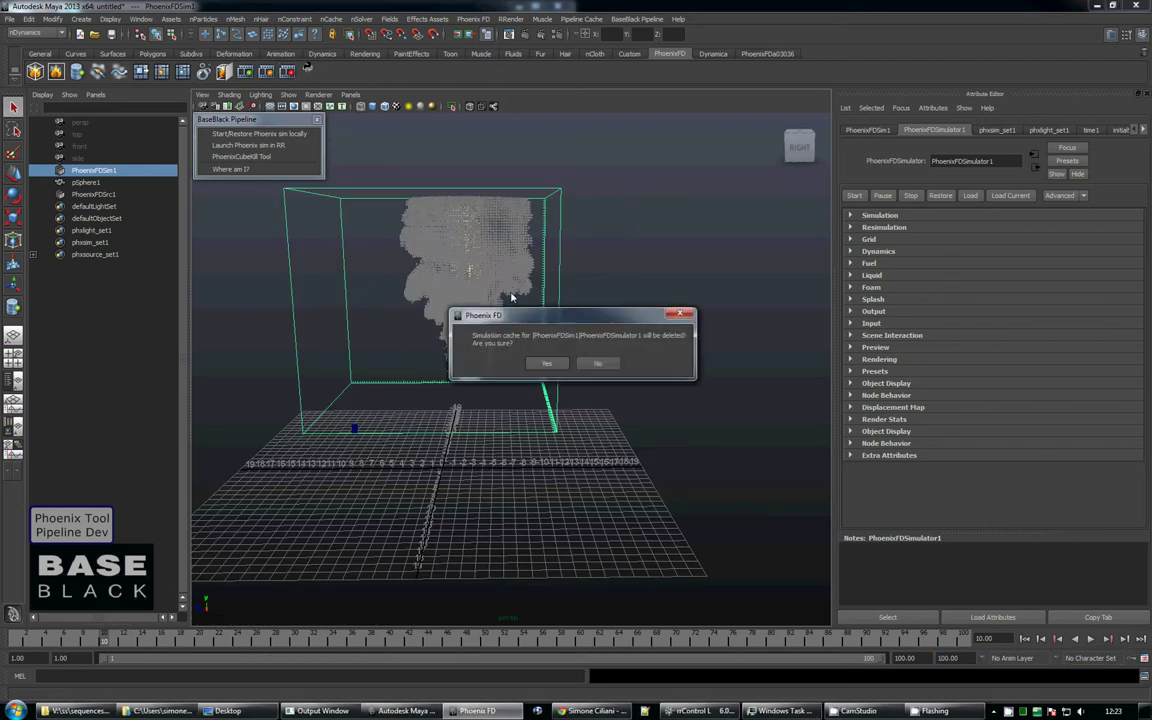
pyautogui.click(540, 362)
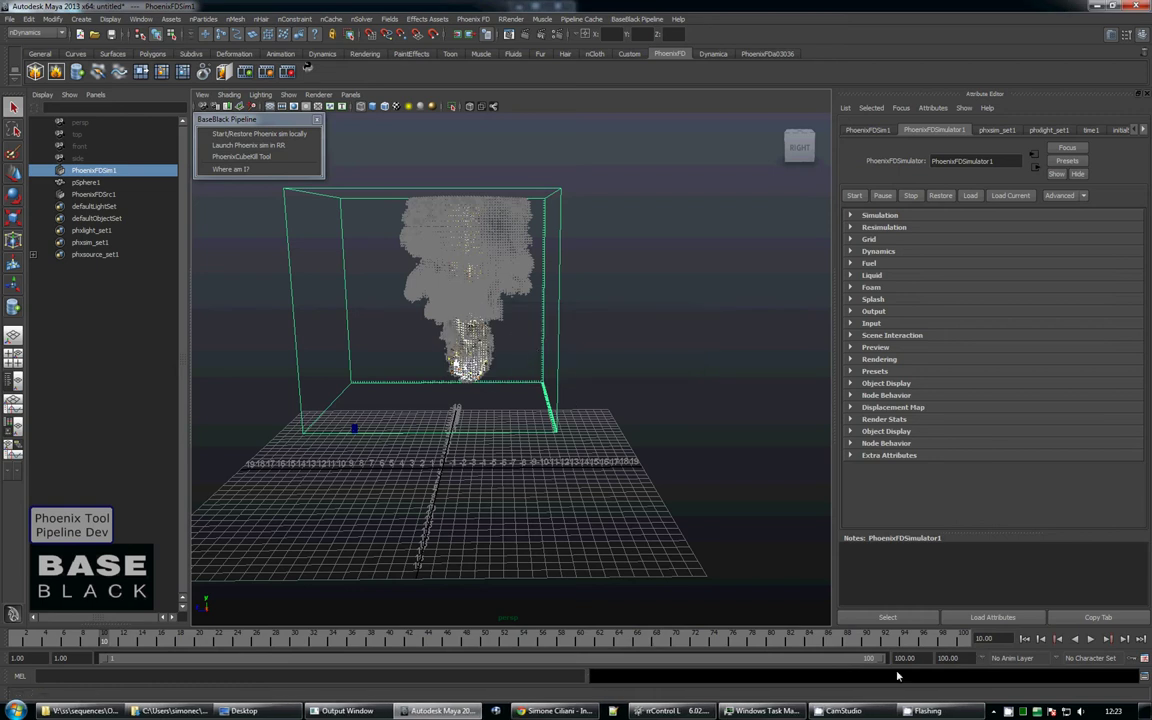
pyautogui.moveTo(615, 641); pyautogui.dragTo(3, 596)
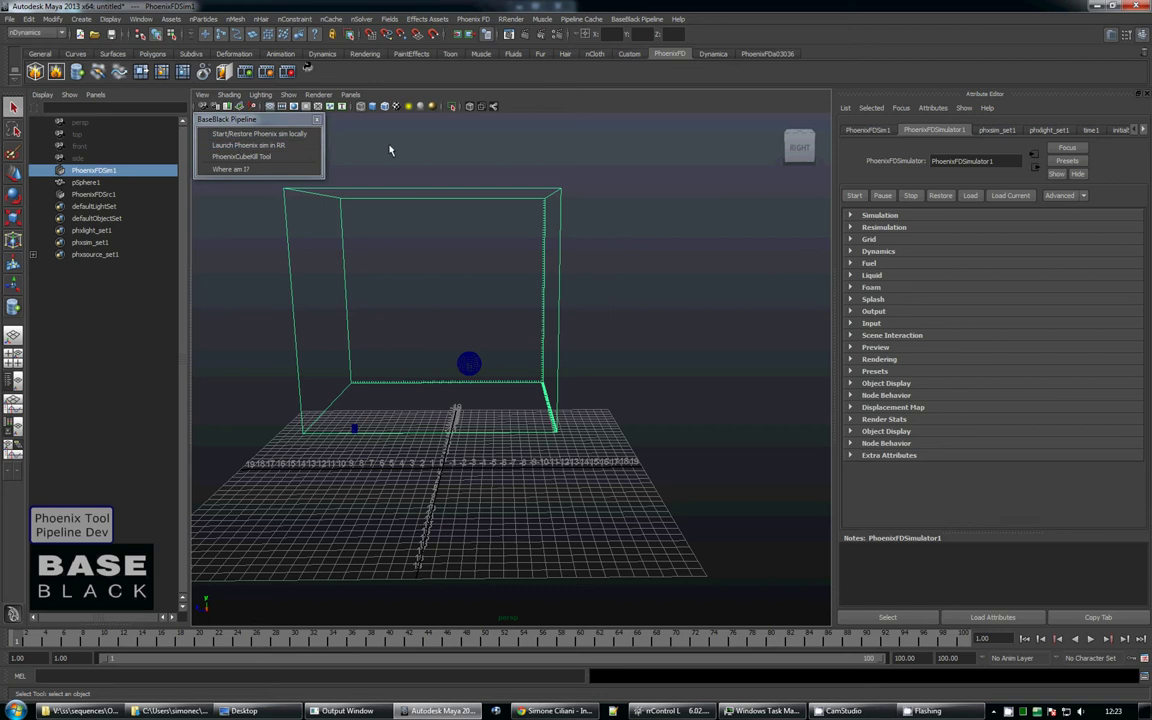
# Save the scene as test.mb, replacing the existing file
pyautogui.click(8, 21)
pyautogui.click(421, 306)
pyautogui.click(343, 234)
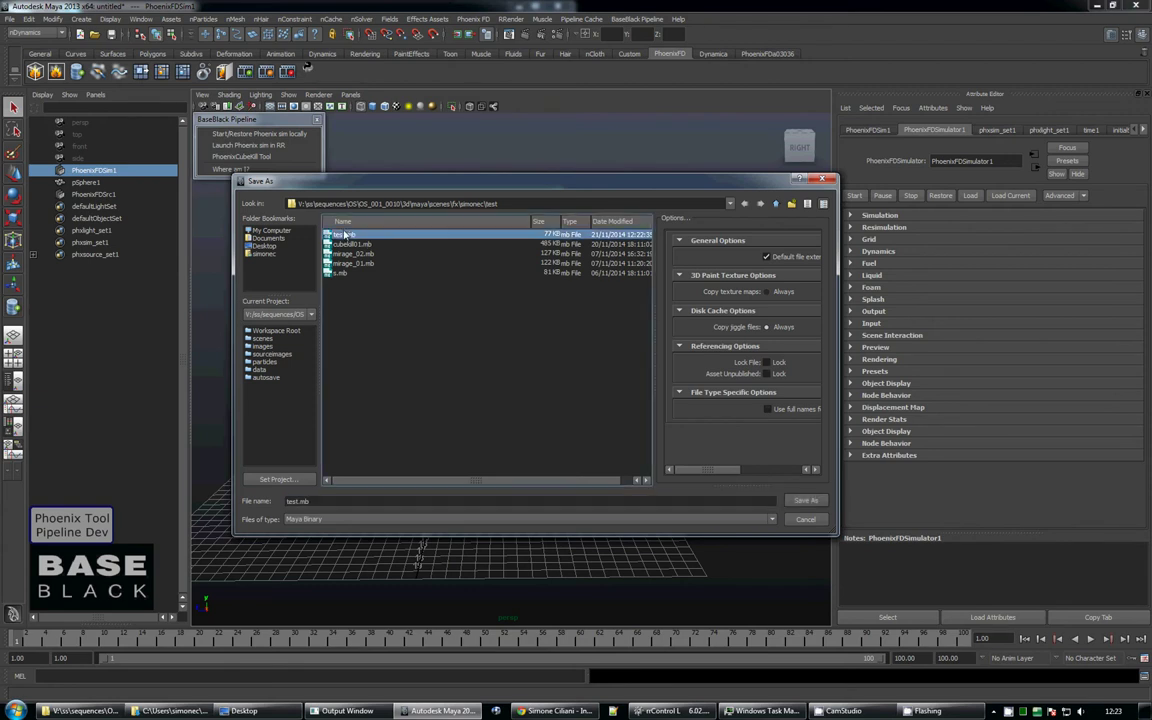
pyautogui.doubleClick(343, 234)
pyautogui.click(504, 373)
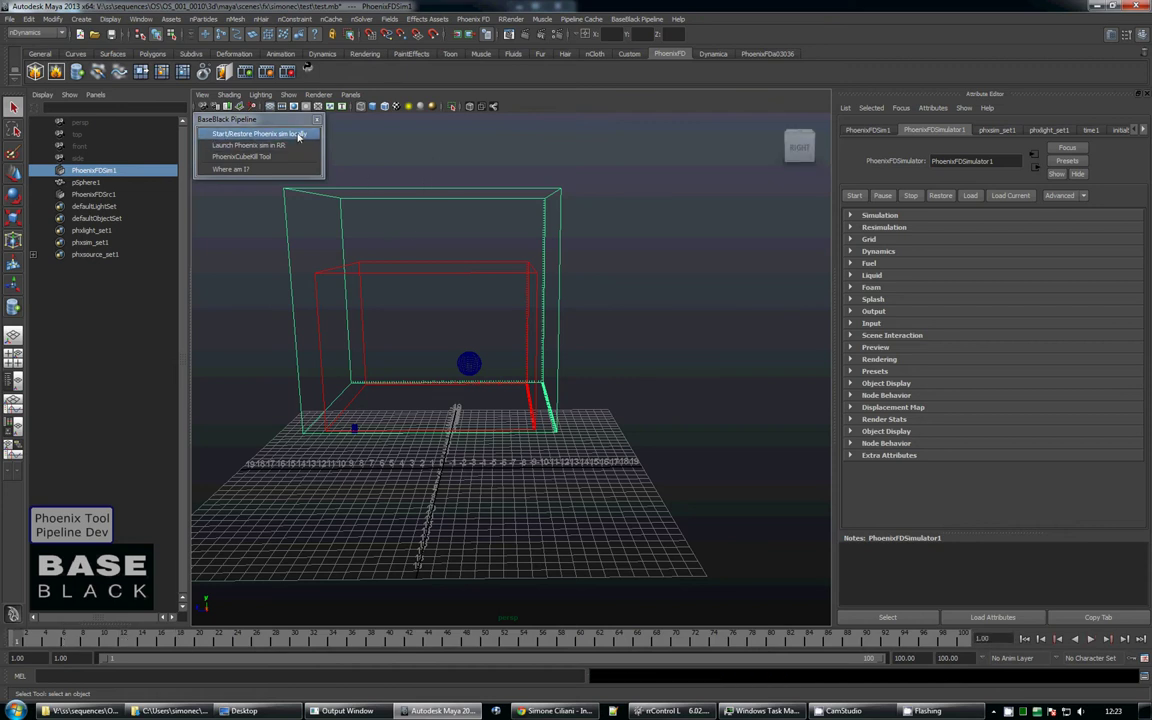
# Launch the Phoenix simulation locally as a batch job and bring its console log into view
pyautogui.click(298, 136)
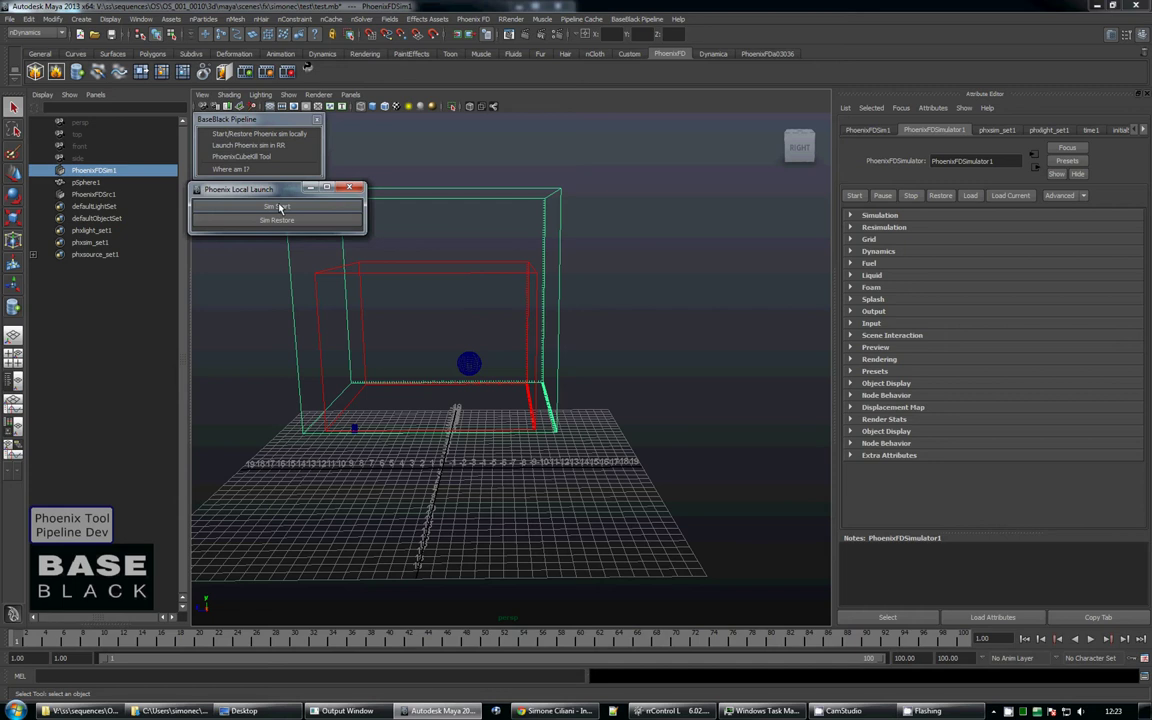
pyautogui.click(280, 206)
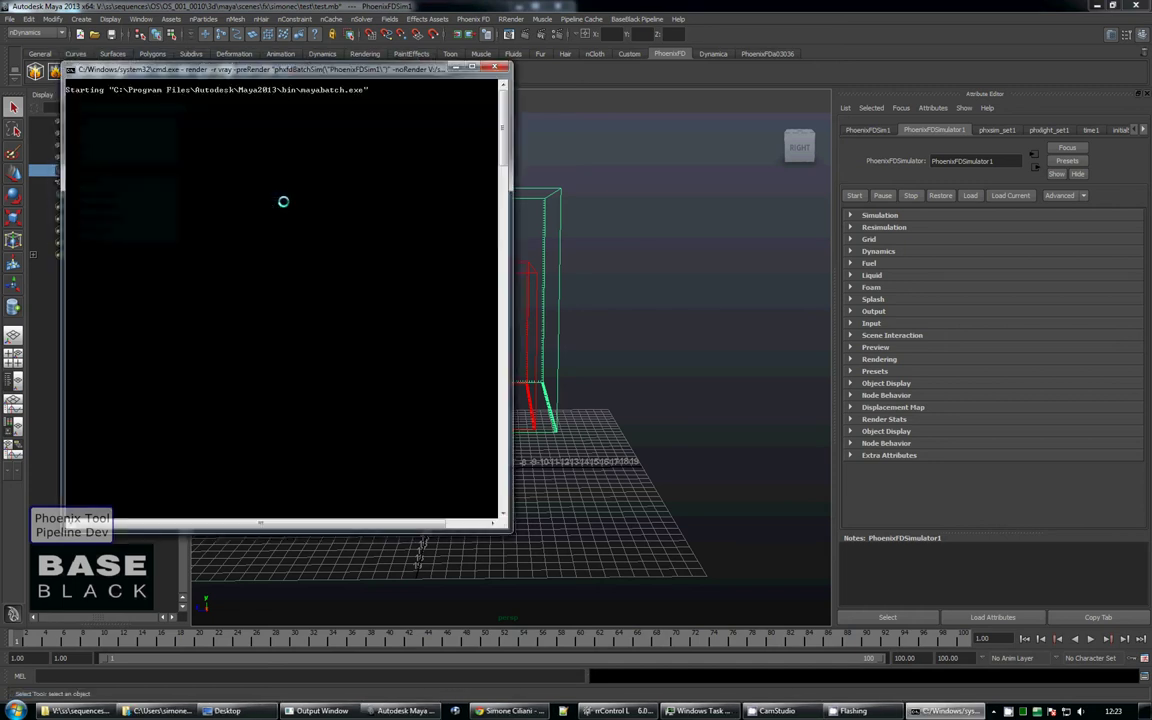
pyautogui.moveTo(301, 72)
pyautogui.mouseDown()
pyautogui.moveTo(630, 118)
pyautogui.moveTo(571, 110)
pyautogui.moveTo(752, 77)
pyautogui.moveTo(789, 100)
pyautogui.mouseUp()
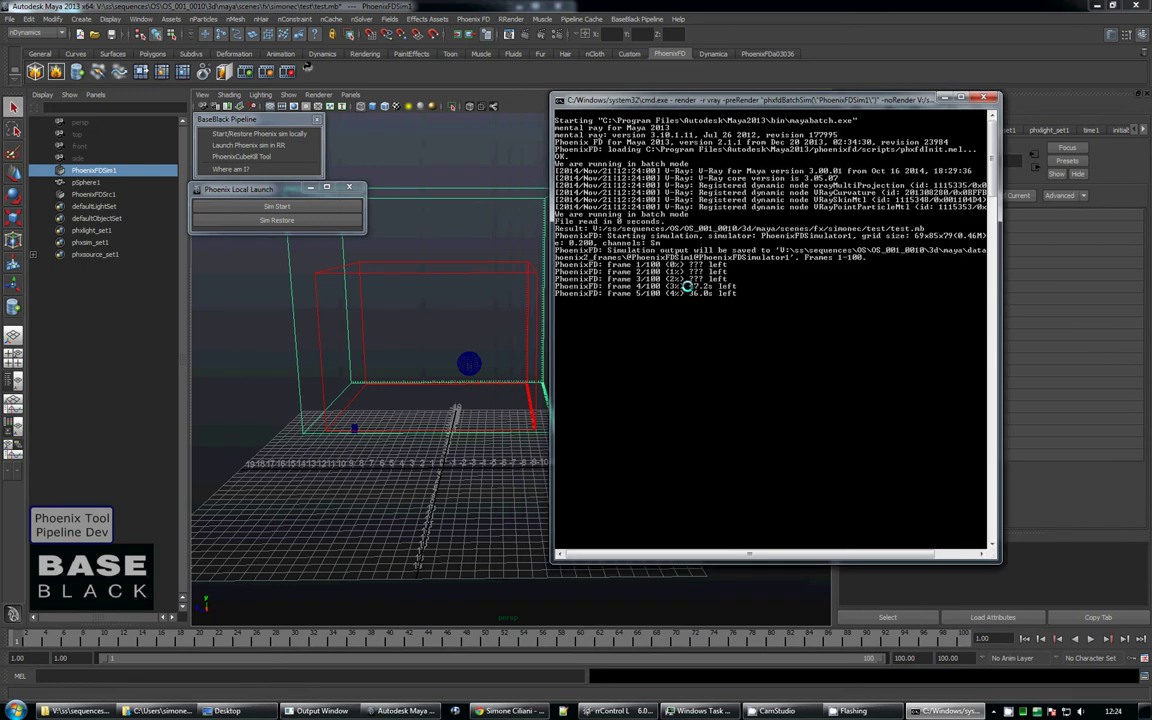
# Play back and scrub the simulated smoke in Maya, around frames 38 and 33
pyautogui.click(58, 643)
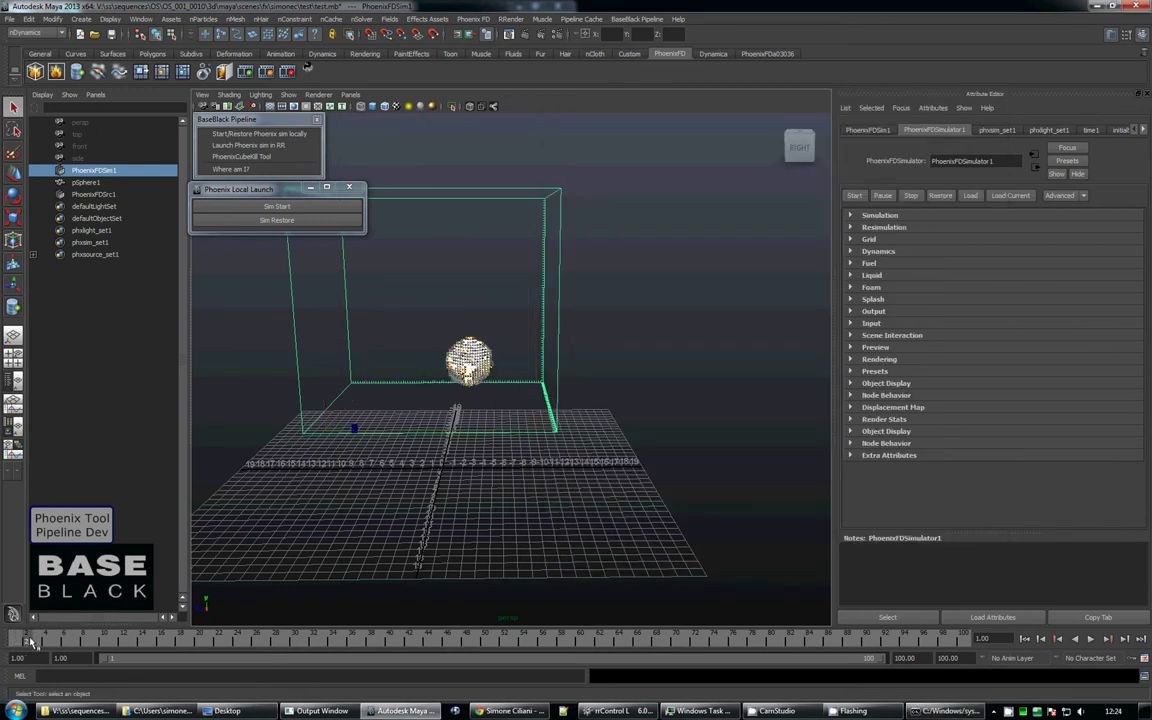
pyautogui.hotkey('alt', 'v')
pyautogui.moveTo(58, 643); pyautogui.dragTo(886, 641)
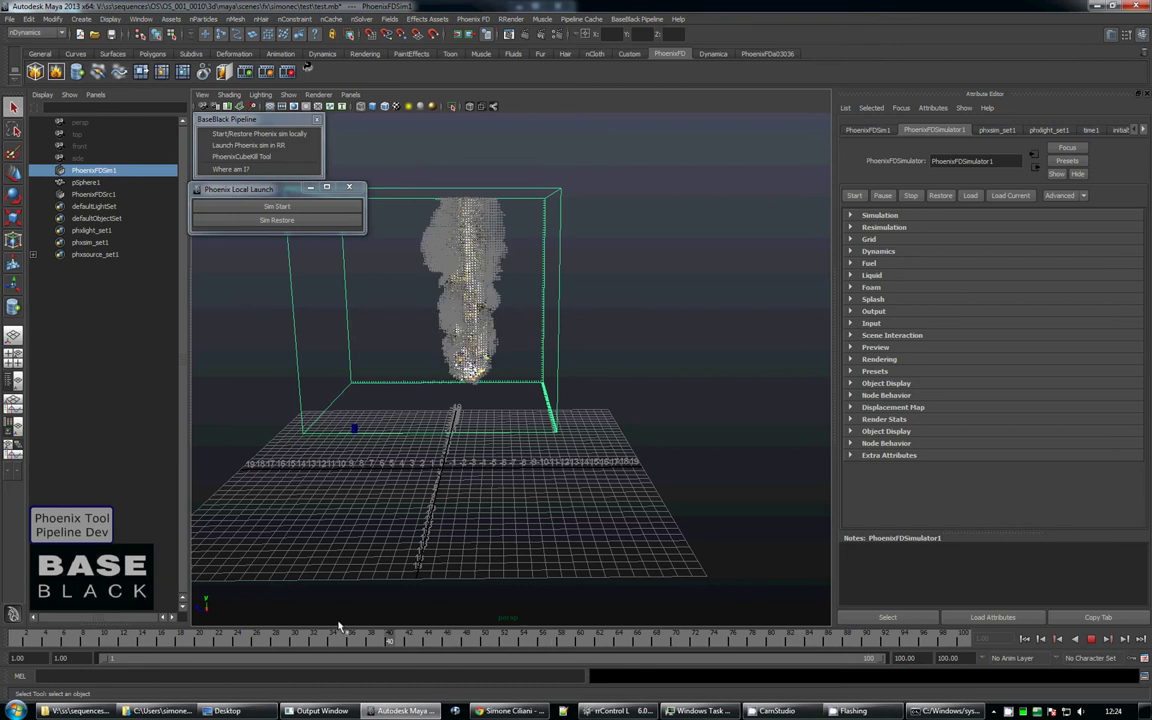
pyautogui.moveTo(886, 641); pyautogui.dragTo(325, 638)
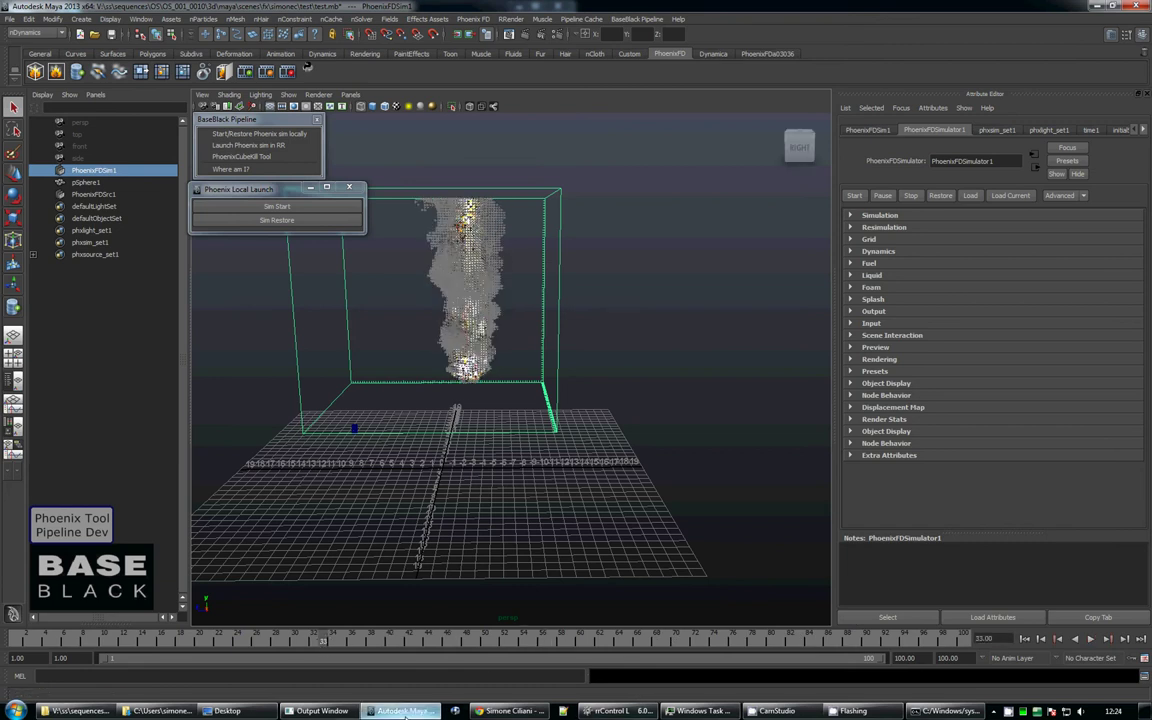
pyautogui.click(945, 711)
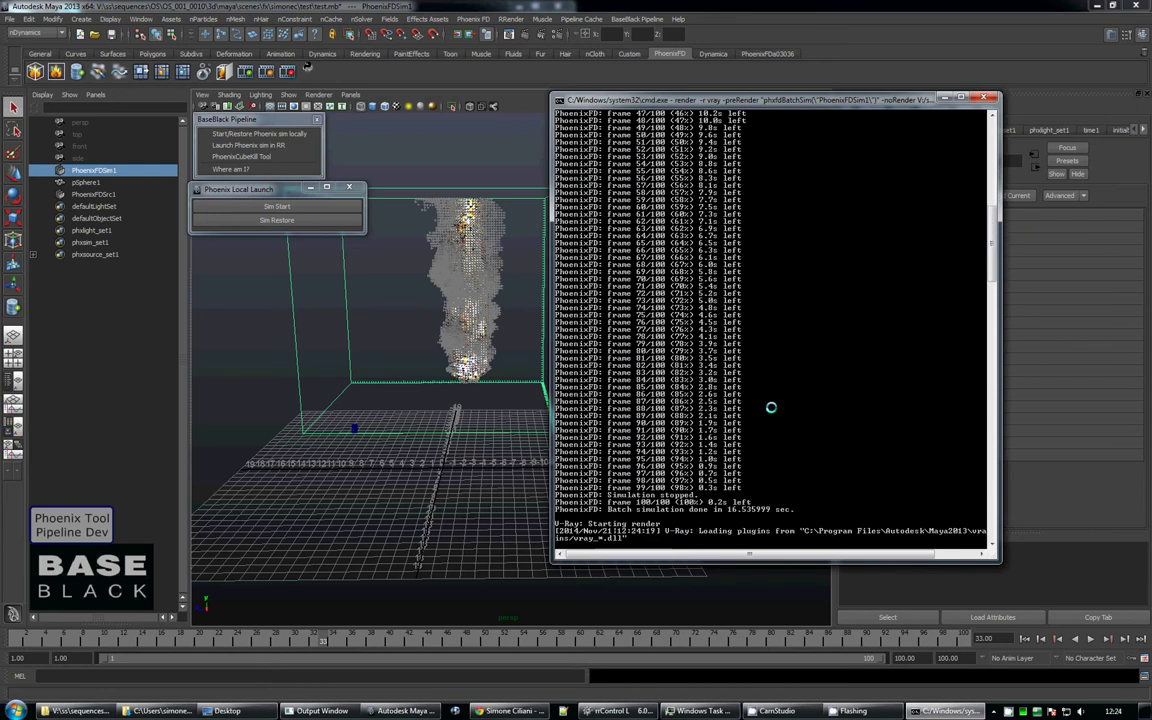
pyautogui.click(340, 645)
pyautogui.hotkey('alt', 'v')
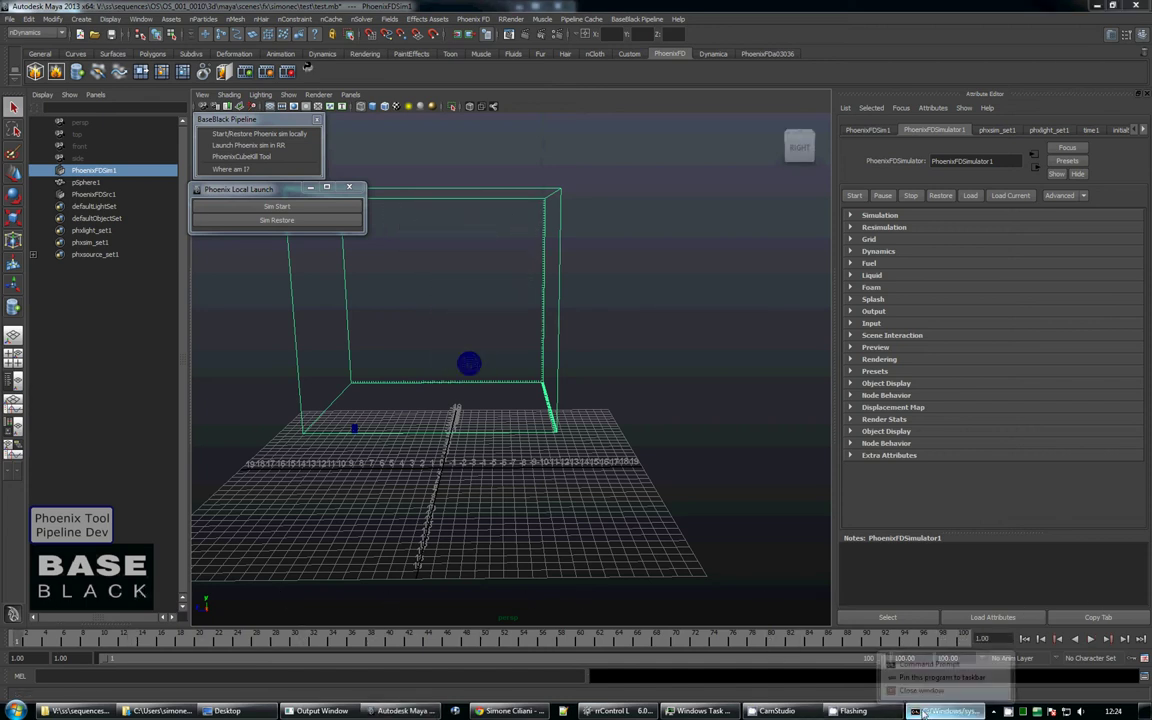
# Close the simulation console, then play and orbit around the simulated smoke
pyautogui.rightClick(921, 714)
pyautogui.click(890, 688)
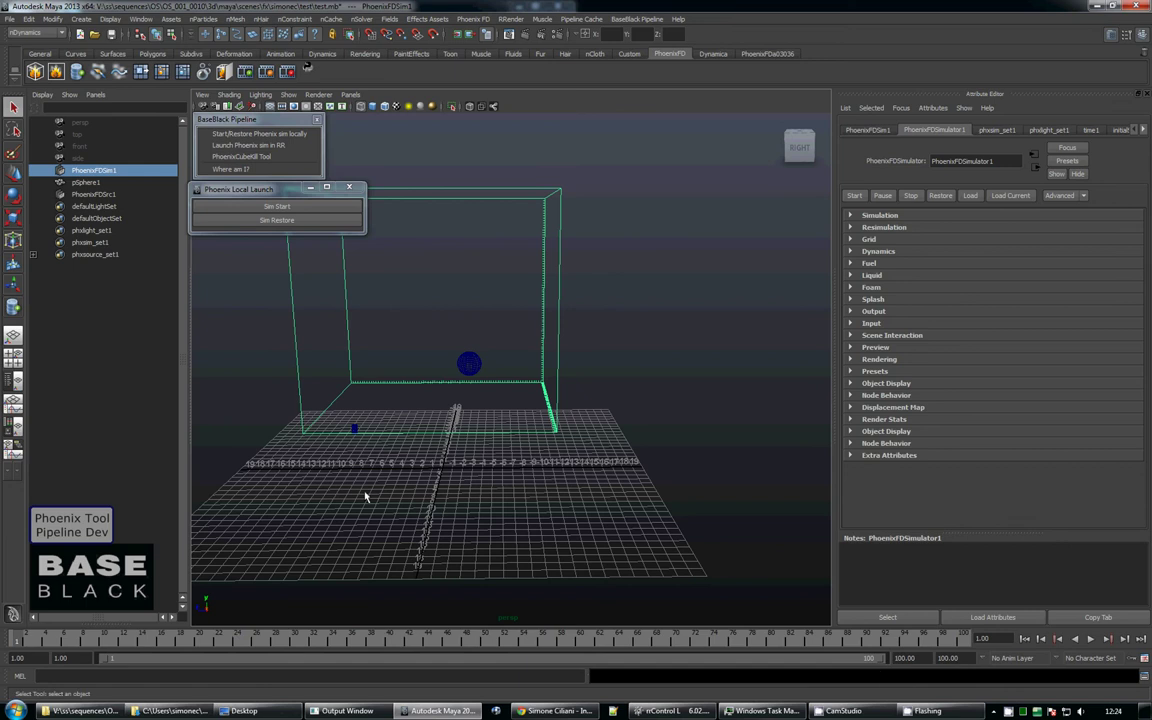
pyautogui.hotkey('alt', 'v')
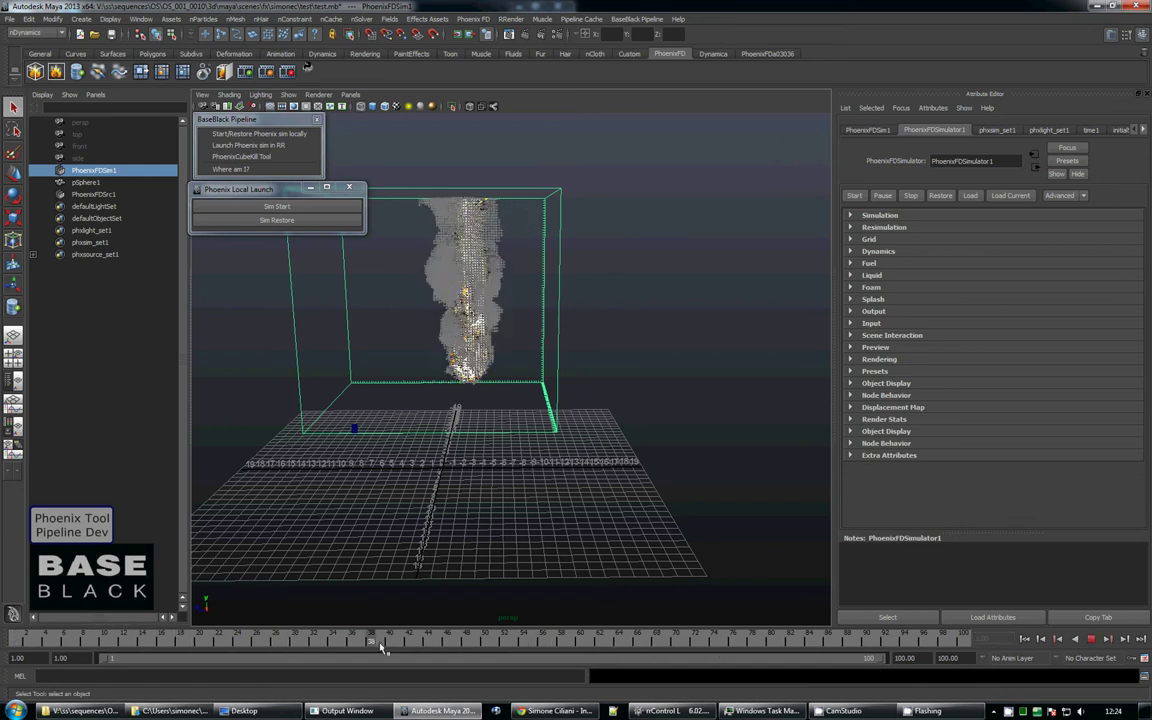
pyautogui.moveTo(419, 447)
pyautogui.keyDown('alt'); pyautogui.mouseDown()
pyautogui.moveTo(570, 449)
pyautogui.moveTo(565, 155)
pyautogui.mouseUp(); pyautogui.keyUp('alt')
# Delete the simulation cache and close the Phoenix Local Launch window
pyautogui.click(260, 70)
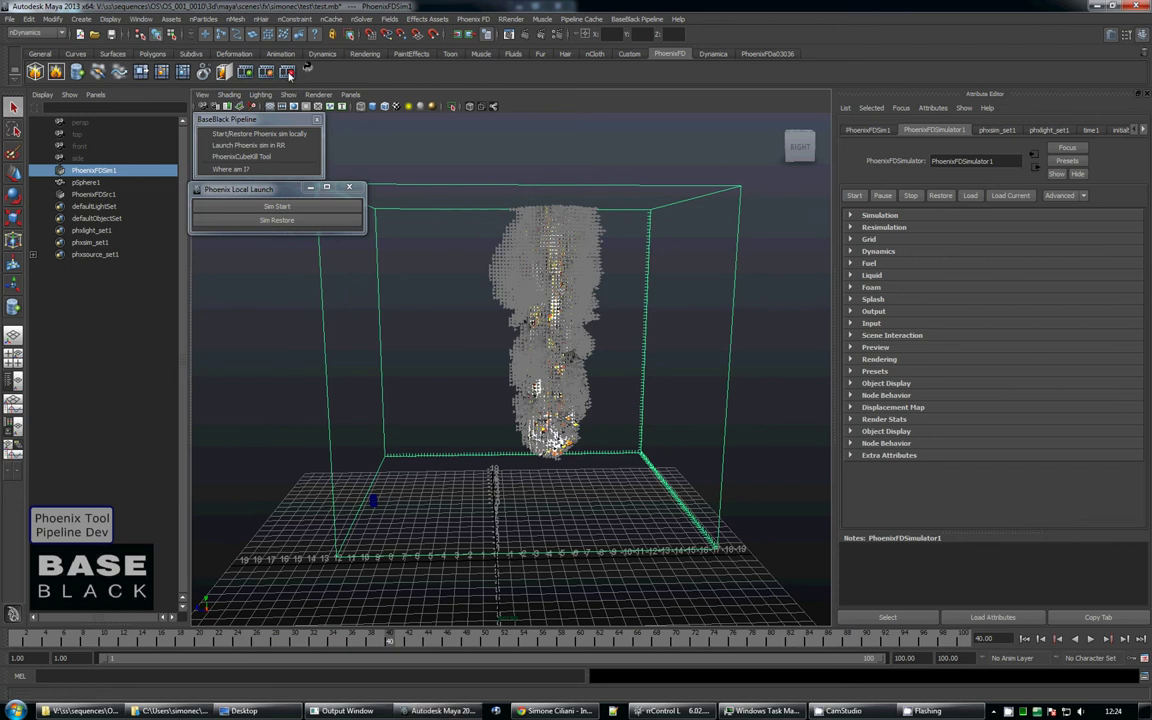
pyautogui.click(550, 364)
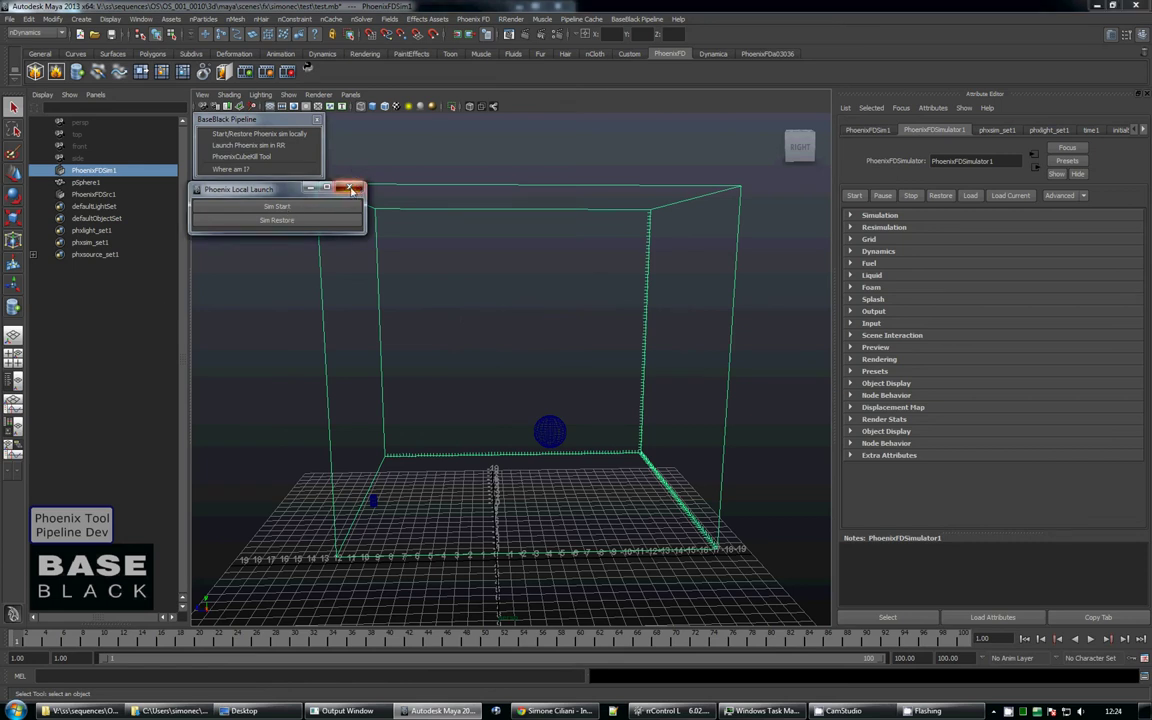
pyautogui.click(350, 189)
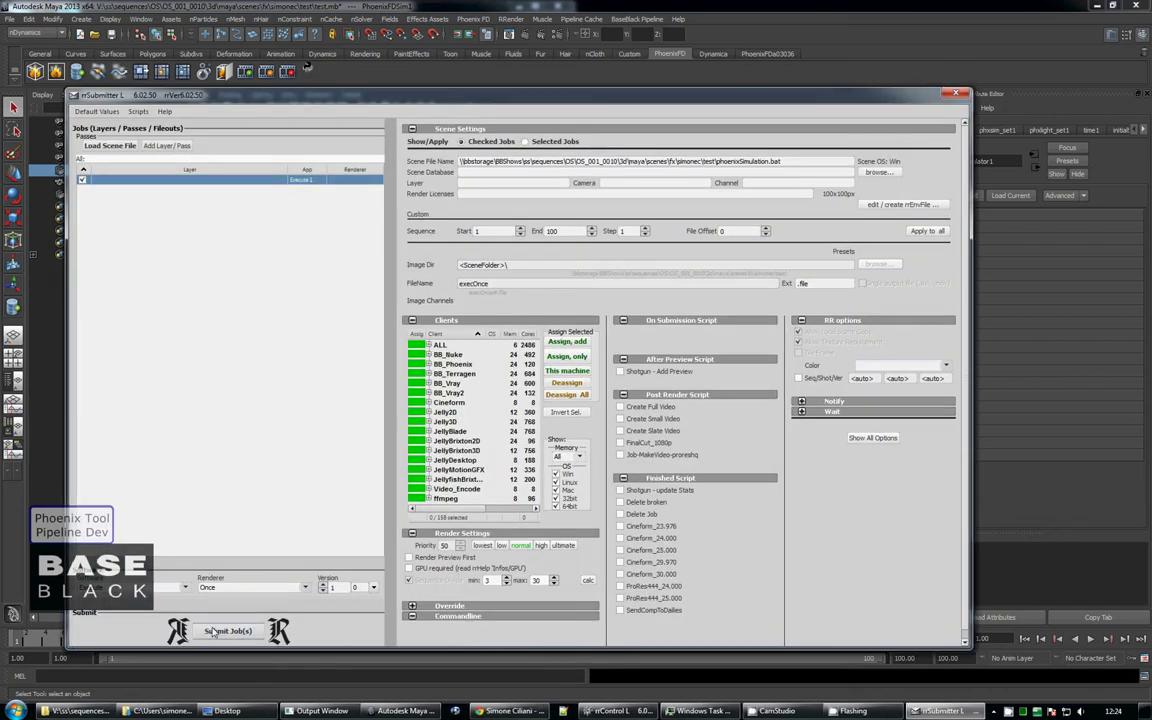
pyautogui.click(955, 94)
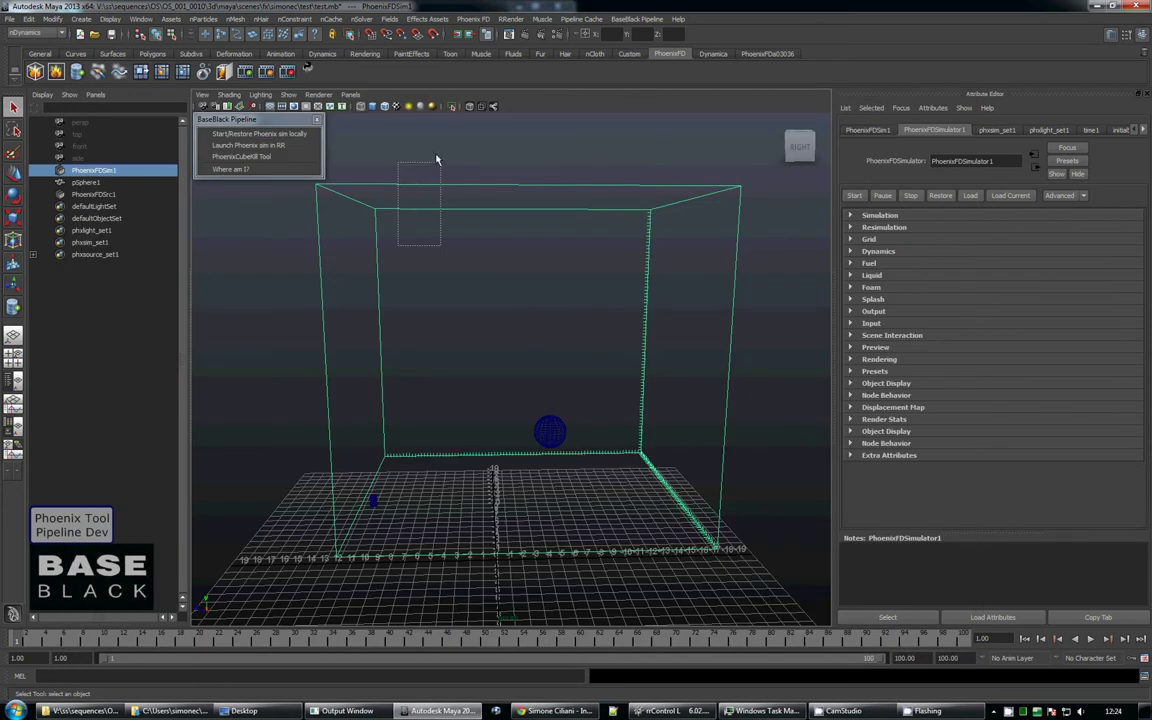
pyautogui.moveTo(437, 159); pyautogui.dragTo(438, 154)
# Create the PhoenixCubeKill object and switch the viewport background to flat grey
pyautogui.click(370, 209)
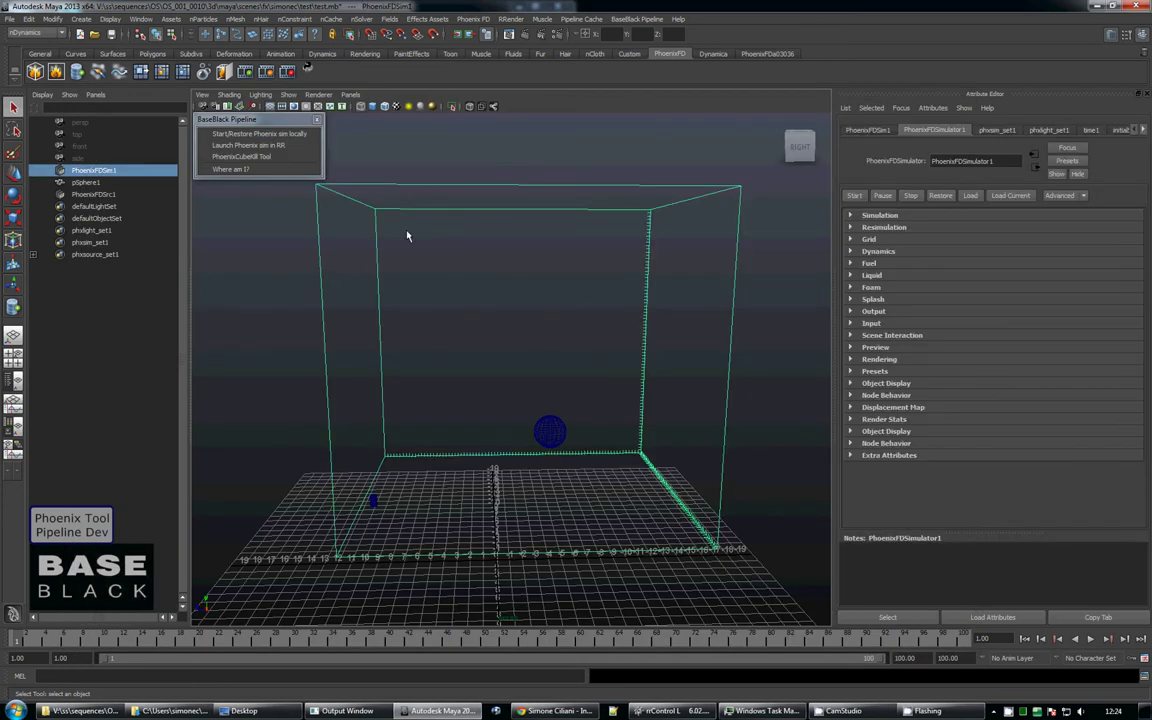
pyautogui.click(251, 162)
pyautogui.moveTo(520, 472)
pyautogui.keyDown('alt'); pyautogui.mouseDown()
pyautogui.moveTo(555, 450)
pyautogui.moveTo(498, 500)
pyautogui.mouseUp(); pyautogui.keyUp('alt')
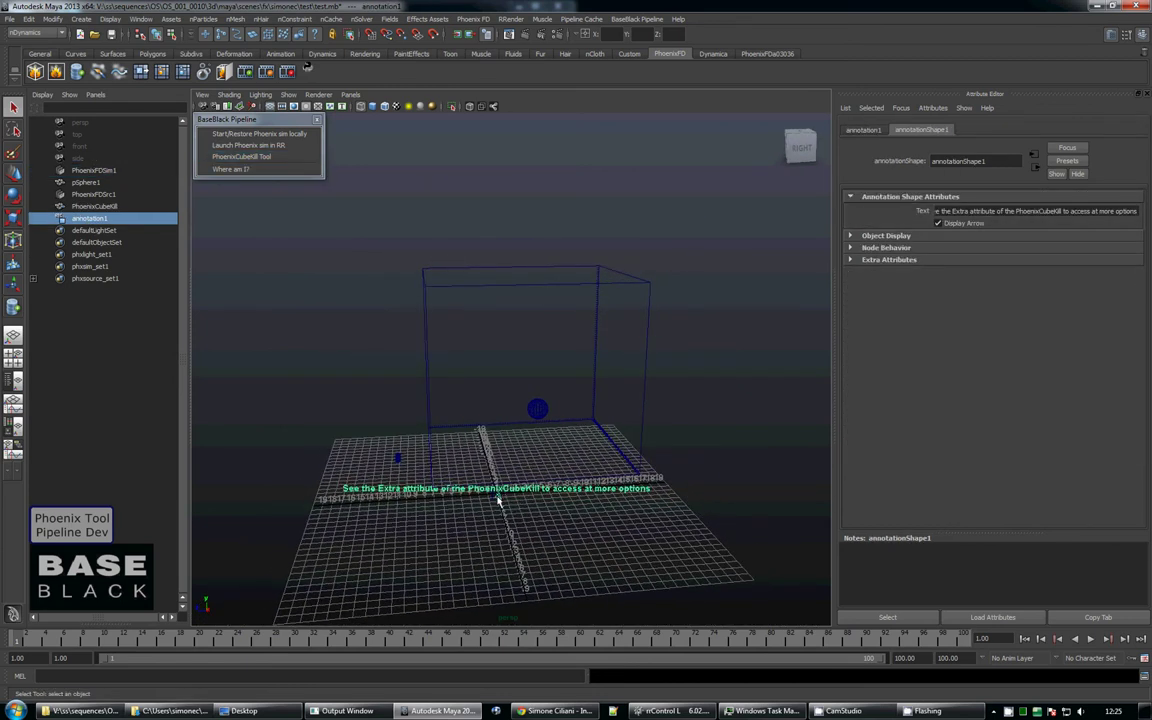
pyautogui.hotkey('alt', 'b')
pyautogui.hotkey('alt', 'b')
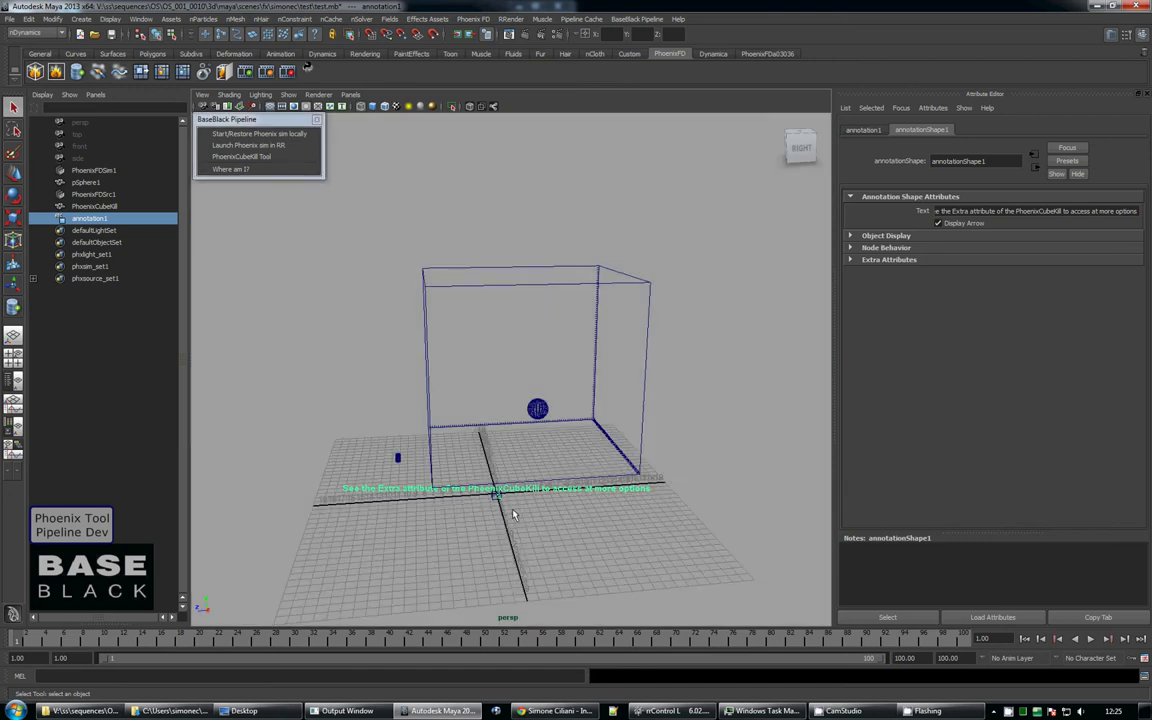
pyautogui.moveTo(512, 510)
pyautogui.keyDown('alt'); pyautogui.mouseDown(button='right')
pyautogui.moveTo(458, 476)
pyautogui.moveTo(492, 500)
pyautogui.mouseUp(button='right'); pyautogui.keyUp('alt')
# Select PhoenixCubeKill and show its smoke, temperature, fuel and velocity channels in the Channel Box
pyautogui.click(472, 455)
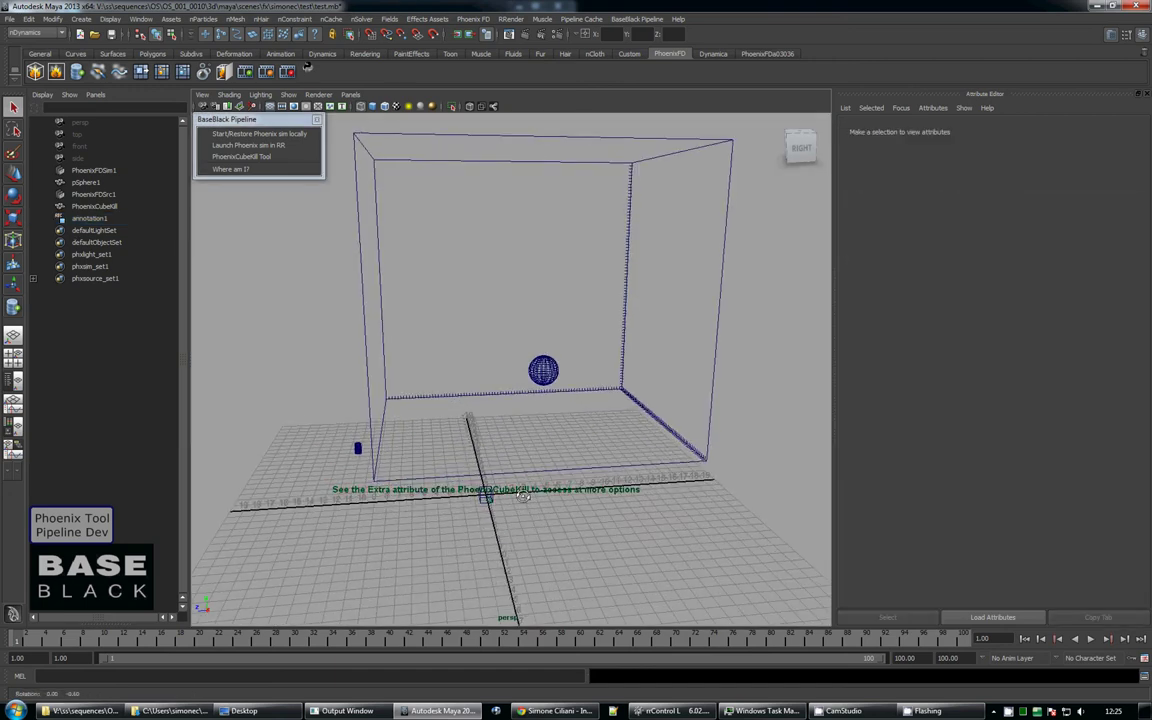
pyautogui.keyDown('alt'); pyautogui.moveTo(472, 455); pyautogui.dragTo(484, 505); pyautogui.keyUp('alt')
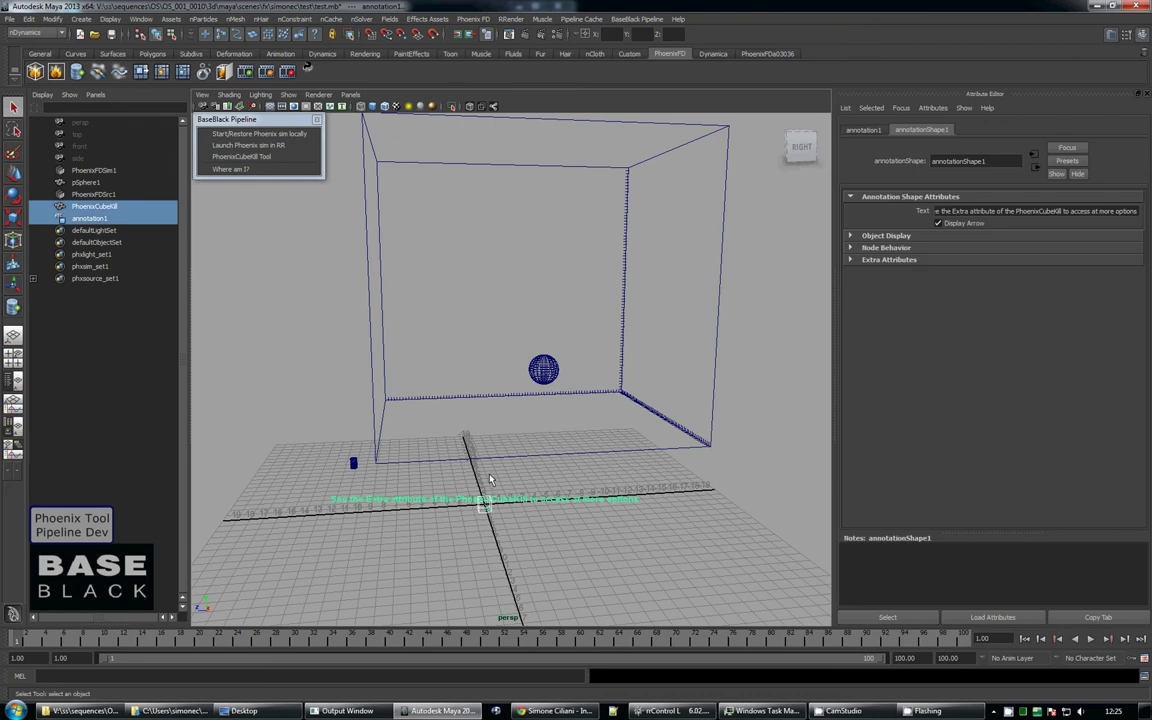
pyautogui.click(481, 518)
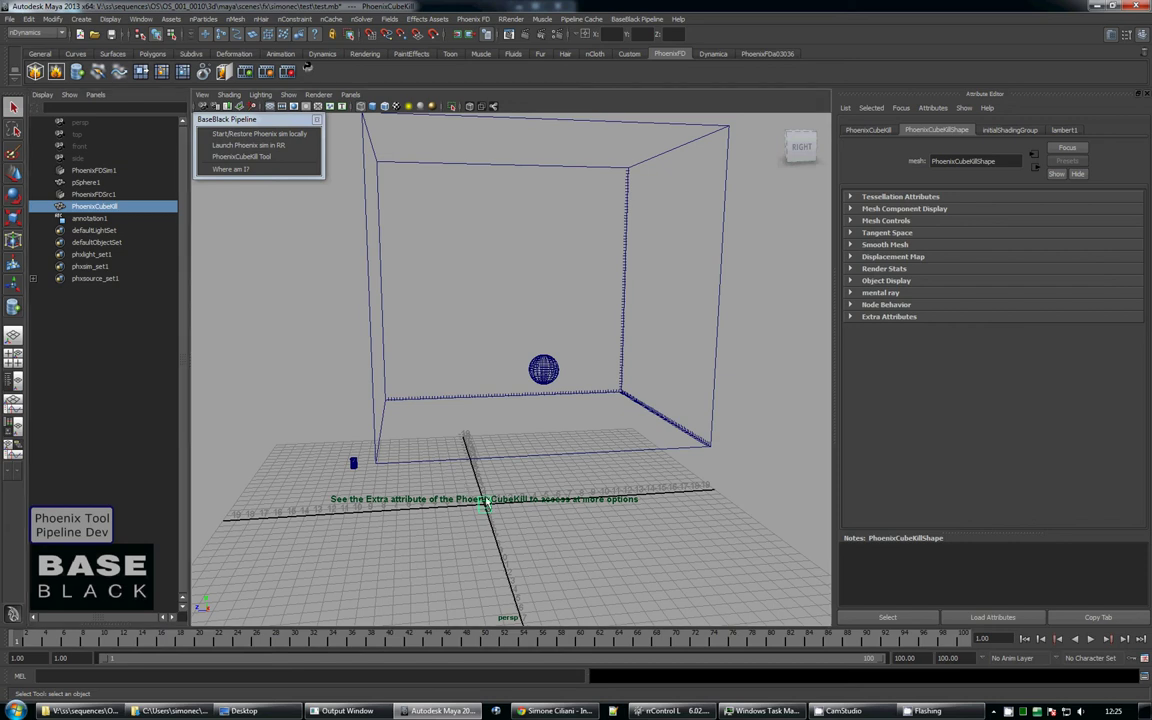
pyautogui.keyDown('alt'); pyautogui.moveTo(543, 538); pyautogui.dragTo(476, 507, button='right'); pyautogui.keyUp('alt')
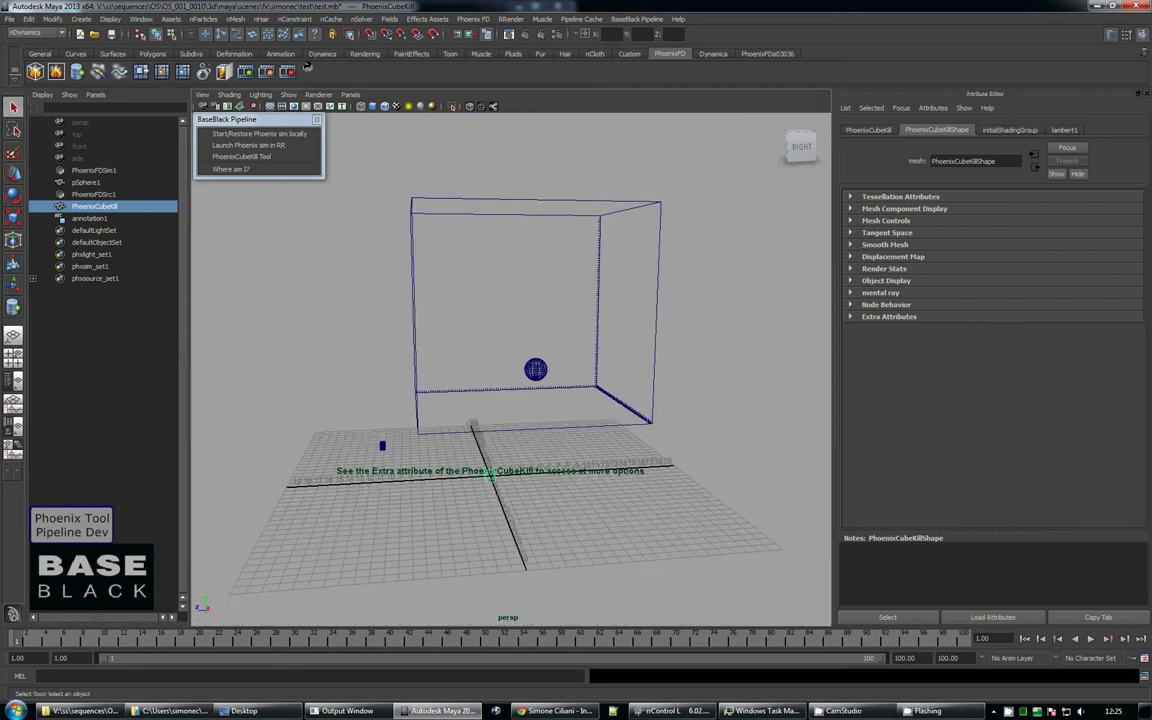
pyautogui.moveTo(664, 92)
pyautogui.mouseDown()
pyautogui.moveTo(668, 79)
pyautogui.moveTo(735, 74)
pyautogui.mouseUp()
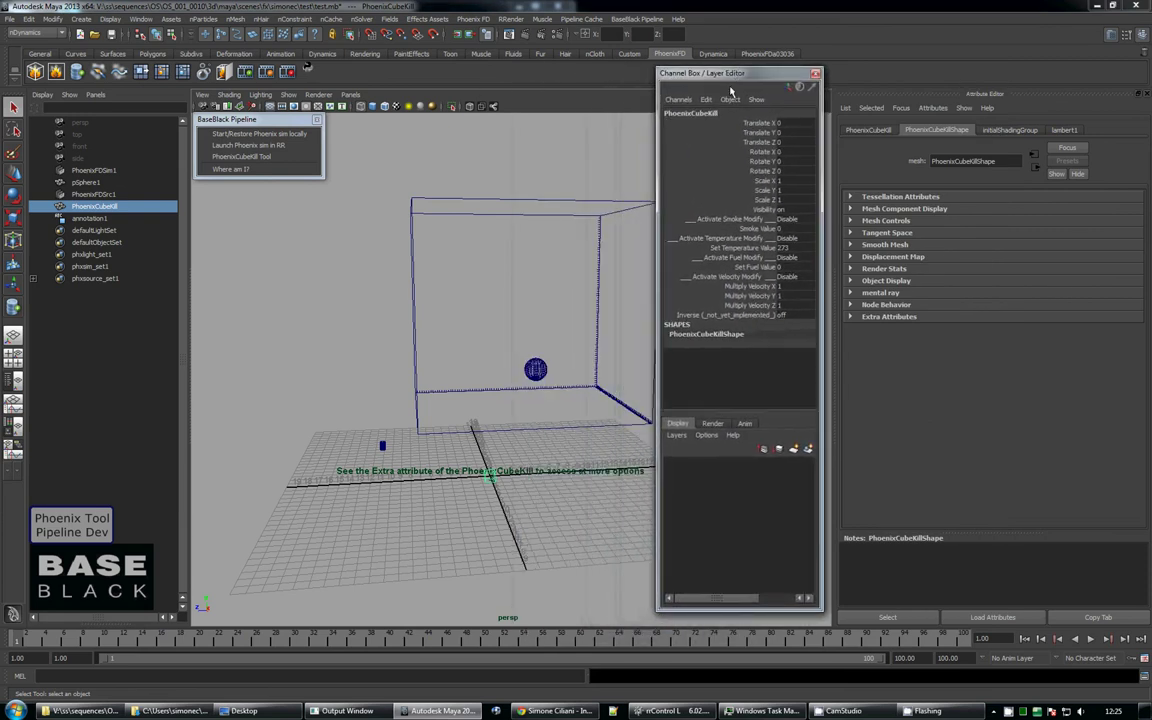
pyautogui.keyDown('alt'); pyautogui.moveTo(425, 431); pyautogui.dragTo(476, 459); pyautogui.keyUp('alt')
# Delete annotation1 and reselect PhoenixCubeKill
pyautogui.click(476, 459)
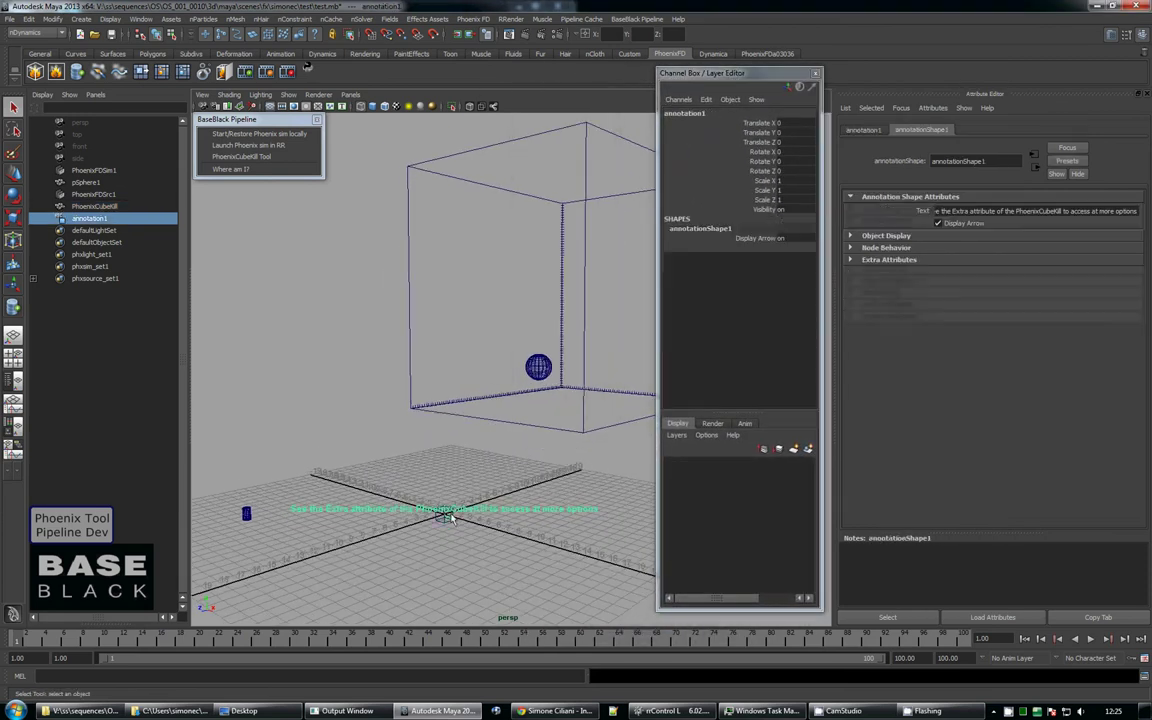
pyautogui.click(94, 206)
pyautogui.click(88, 218)
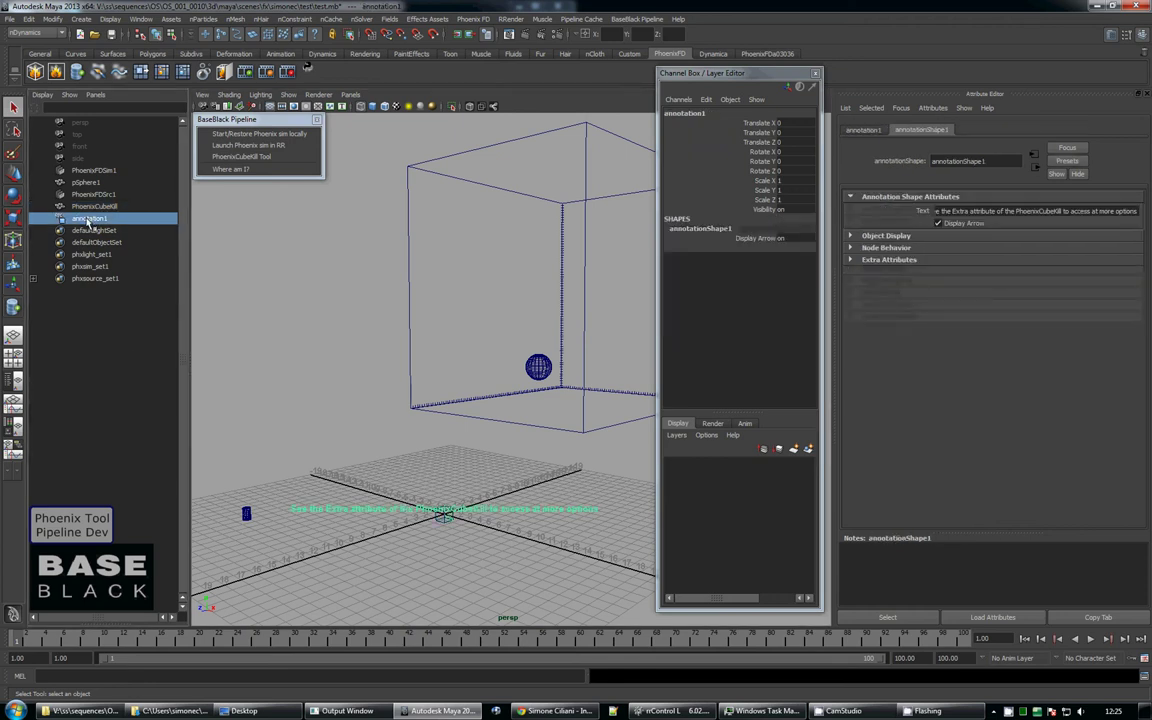
pyautogui.press('Delete')
pyautogui.click(82, 206)
# Raise the PhoenixCubeKill cube and scale it uniformly to 8.214
pyautogui.press('w')
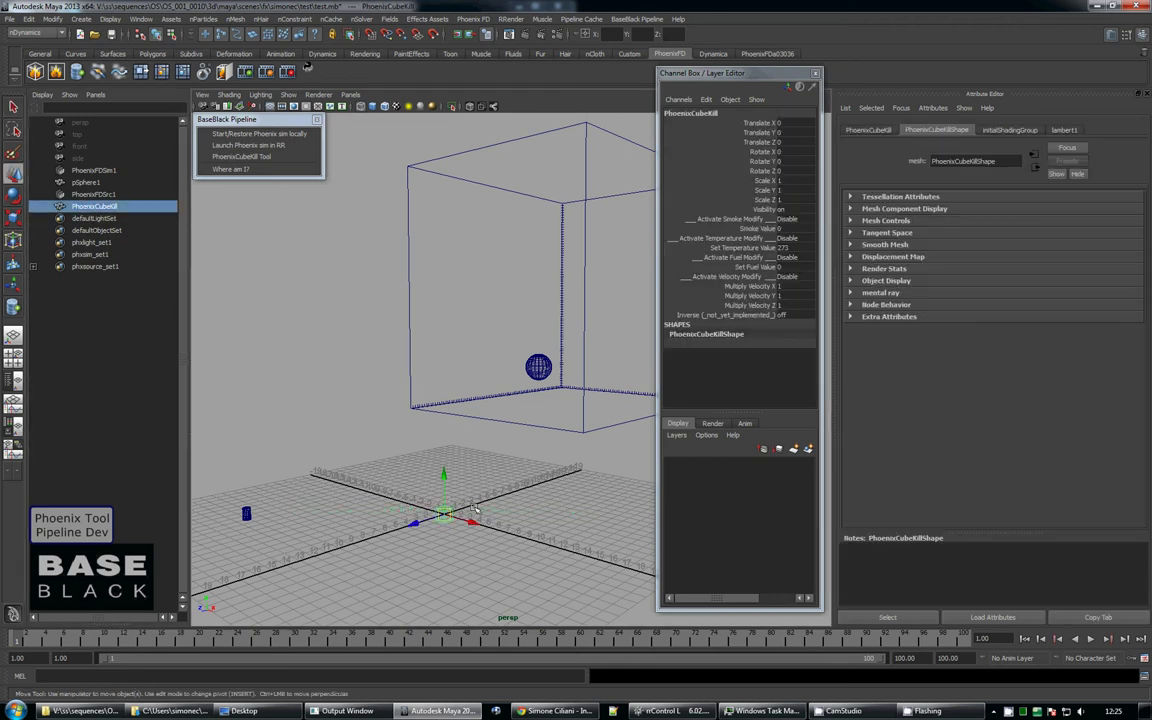
pyautogui.moveTo(445, 472)
pyautogui.mouseDown()
pyautogui.moveTo(421, 303)
pyautogui.moveTo(463, 355)
pyautogui.moveTo(522, 389)
pyautogui.moveTo(459, 347)
pyautogui.mouseUp()
pyautogui.press('r')
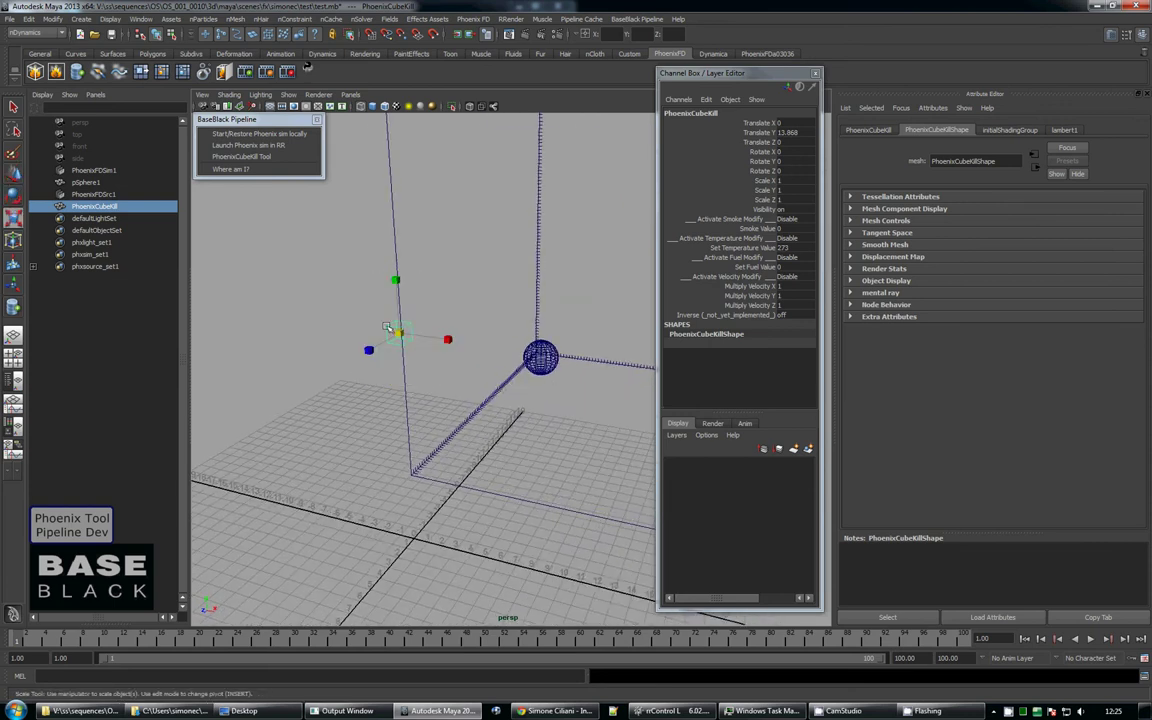
pyautogui.moveTo(387, 328)
pyautogui.mouseDown()
pyautogui.moveTo(447, 304)
pyautogui.moveTo(438, 325)
pyautogui.moveTo(461, 222)
pyautogui.moveTo(565, 260)
pyautogui.mouseUp()
pyautogui.press('w')
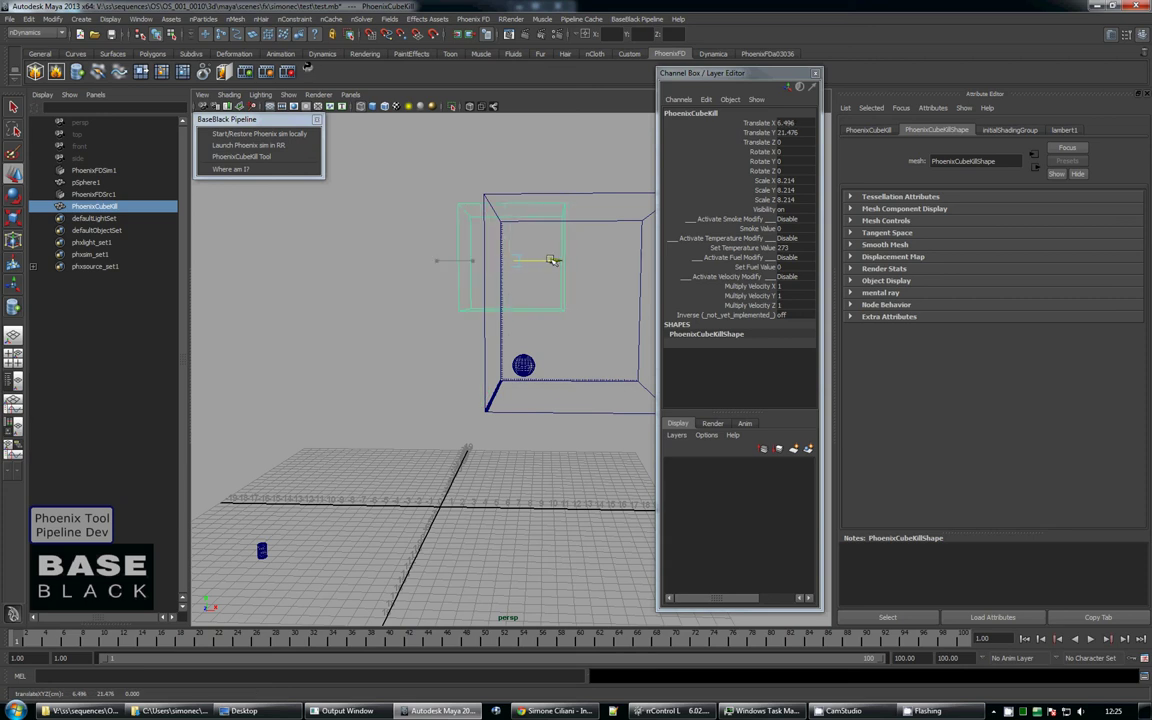
# Slide the pSphere1 smoke source along X to 10.935
pyautogui.keyDown('alt'); pyautogui.moveTo(588, 316); pyautogui.dragTo(436, 319); pyautogui.keyUp('alt')
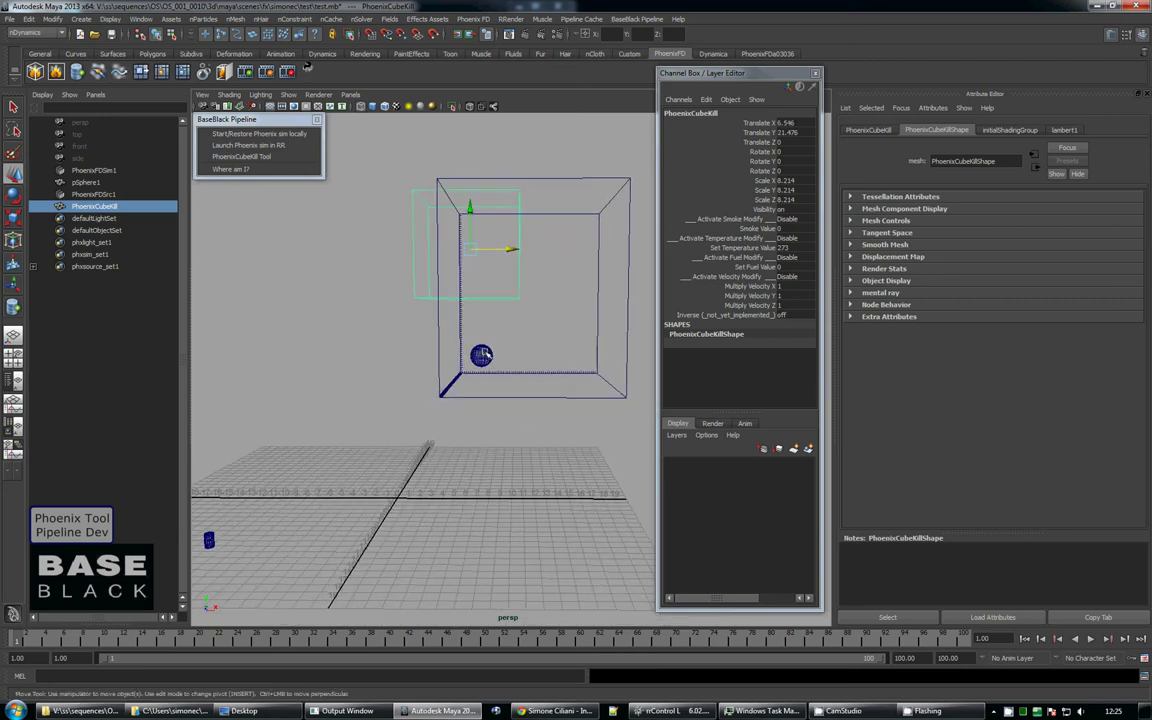
pyautogui.click(483, 355)
pyautogui.moveTo(521, 357)
pyautogui.mouseDown()
pyautogui.moveTo(562, 358)
pyautogui.moveTo(229, 385)
pyautogui.moveTo(507, 310)
pyautogui.mouseUp()
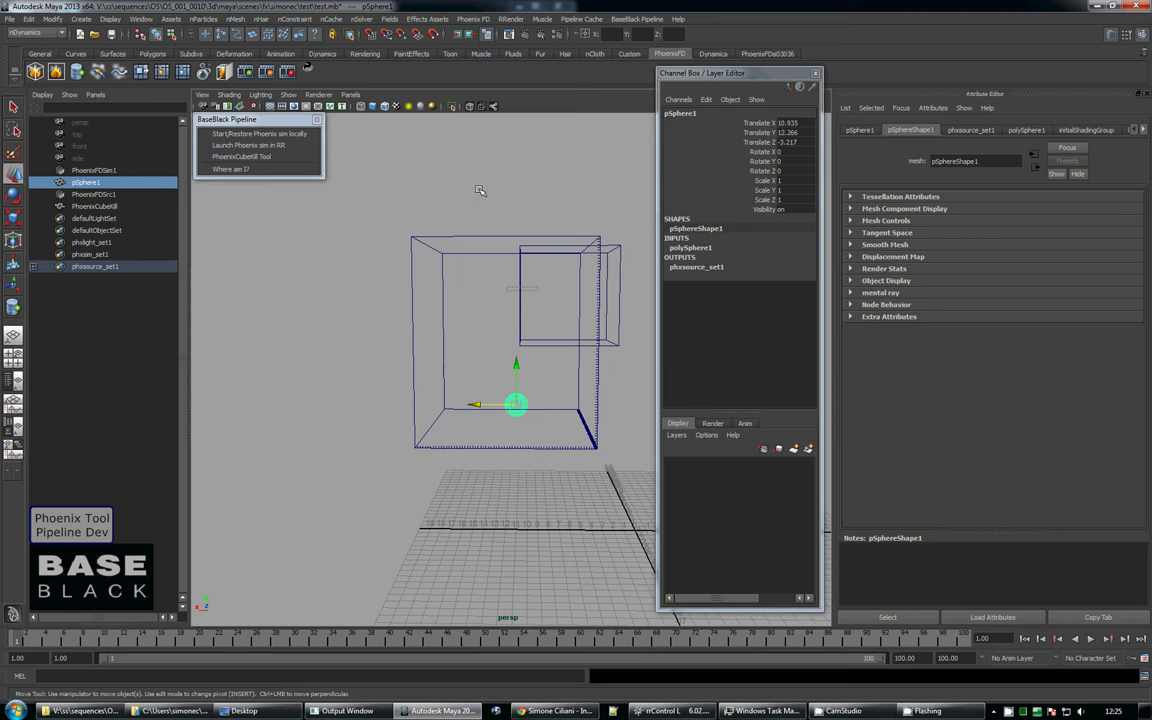
# Select PhoenixFDSim1 and start the smoke simulation
pyautogui.click(477, 241)
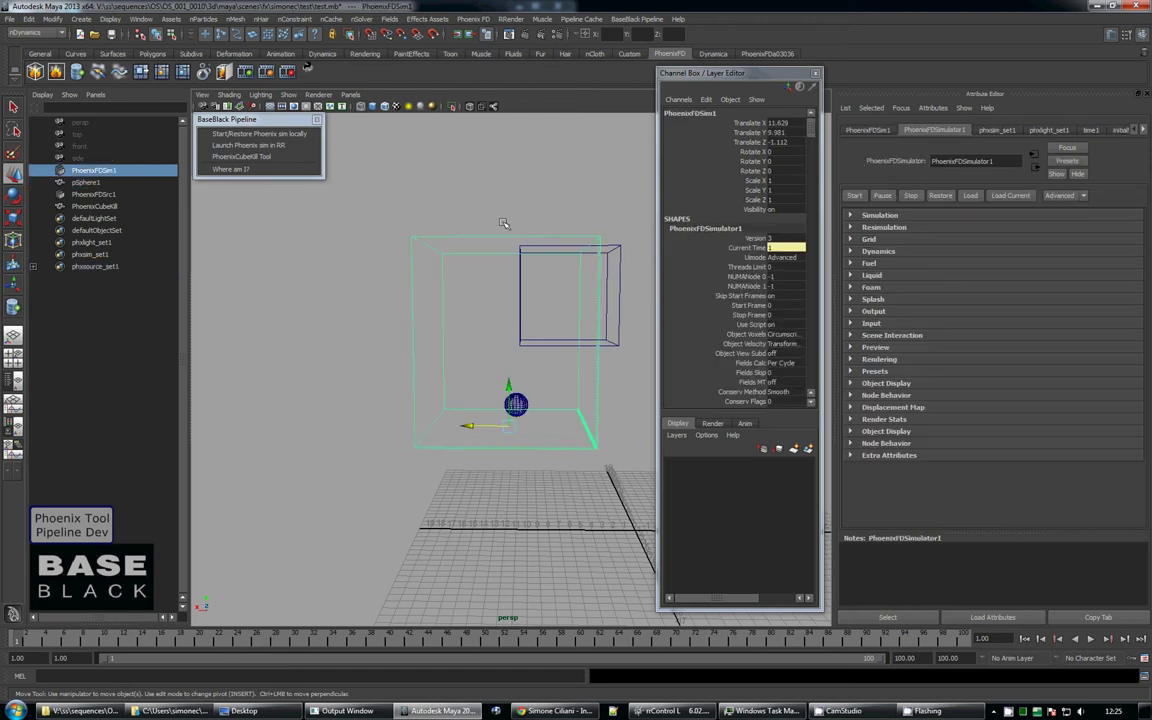
pyautogui.click(548, 247)
pyautogui.keyDown('alt'); pyautogui.moveTo(548, 247); pyautogui.dragTo(708, 244); pyautogui.keyUp('alt')
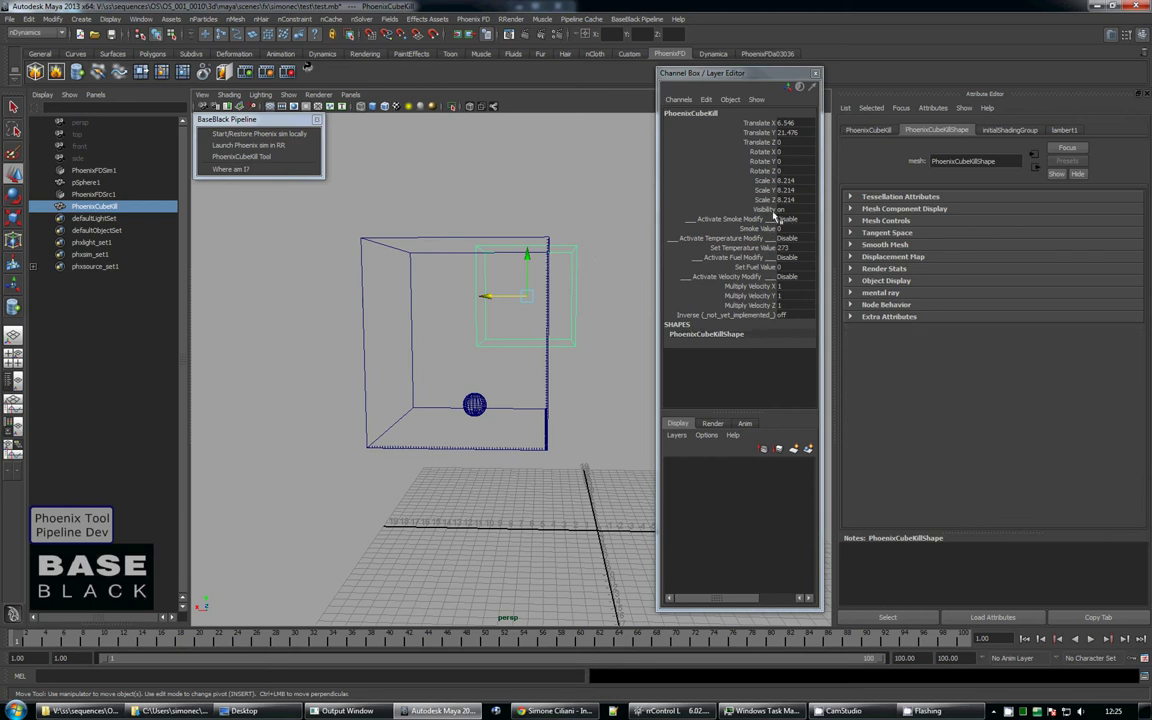
pyautogui.click(421, 276)
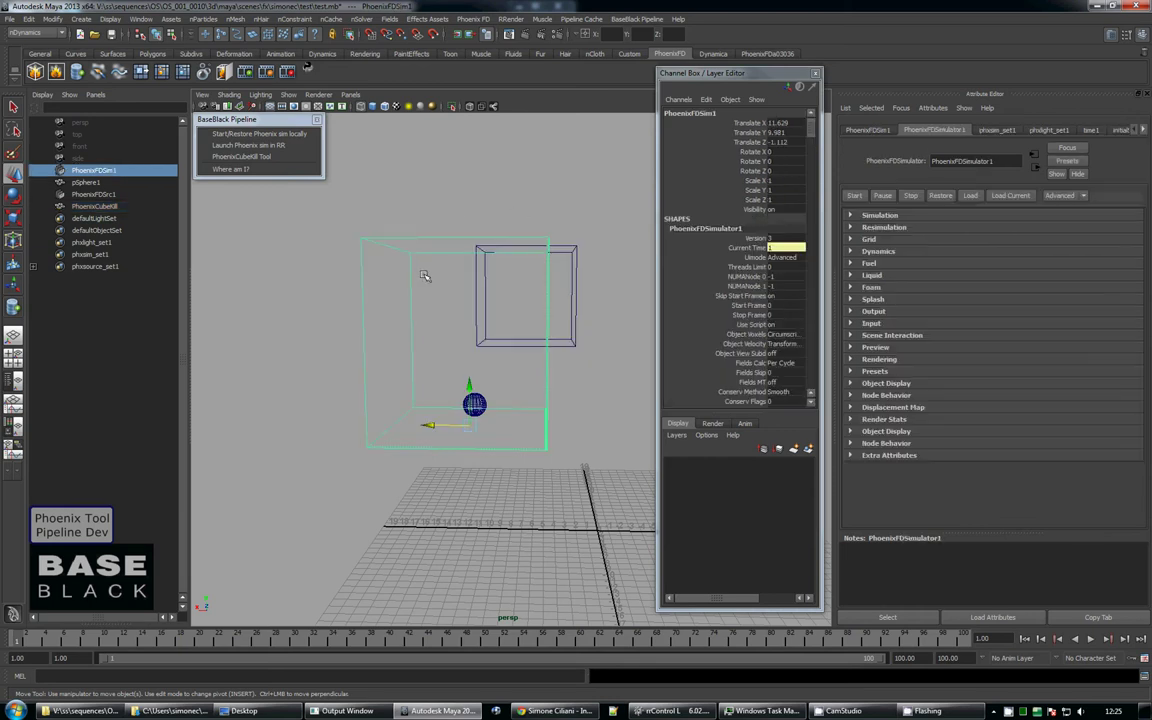
pyautogui.click(907, 196)
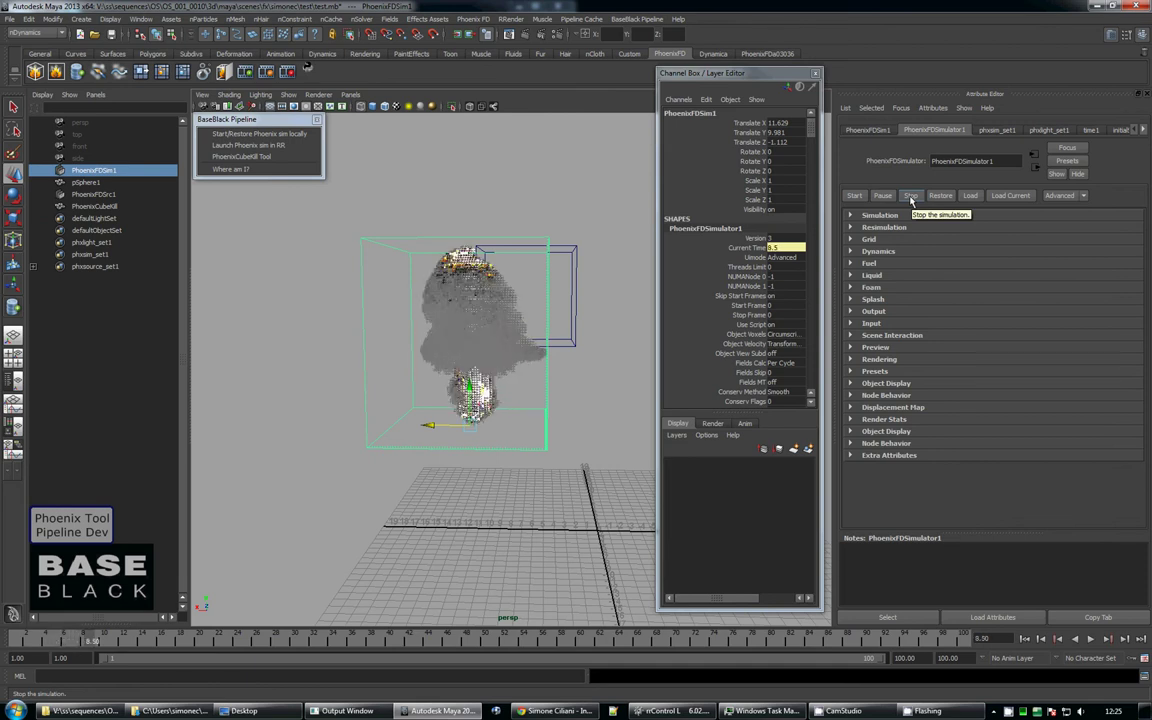
pyautogui.keyDown('alt'); pyautogui.moveTo(430, 290); pyautogui.dragTo(319, 283); pyautogui.keyUp('alt')
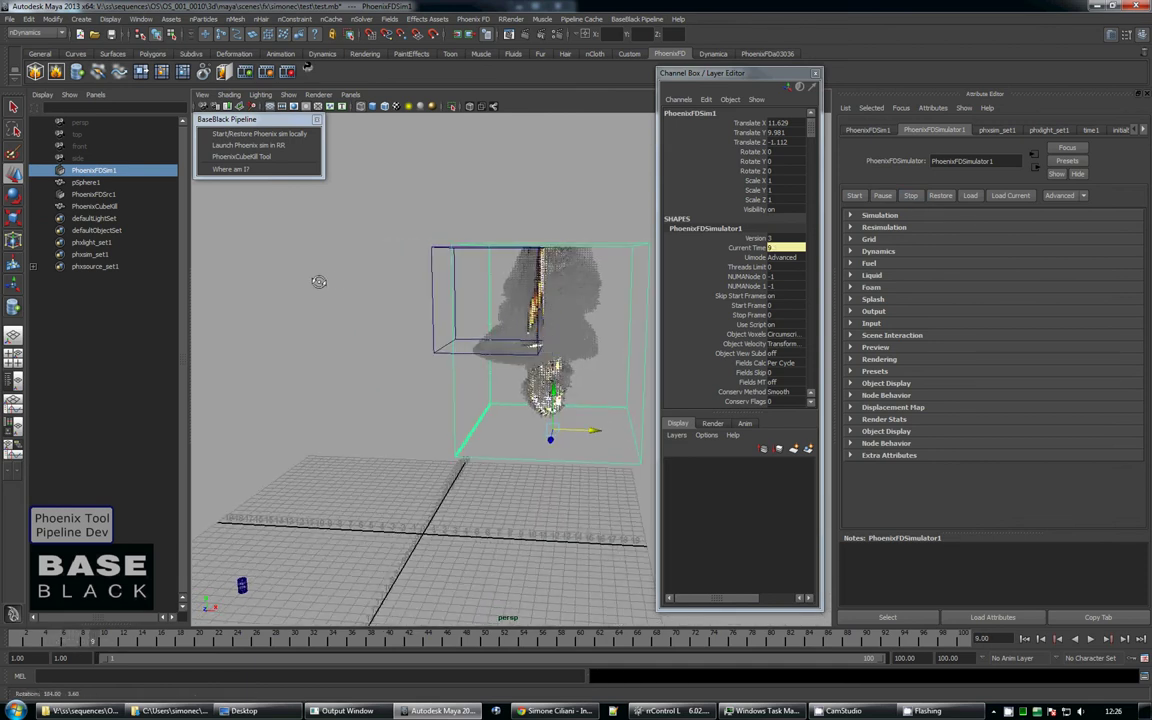
# Add PhoenixCubeKill to phxsim_set1 in the Outliner and inspect the smoke from several angles
pyautogui.click(433, 264)
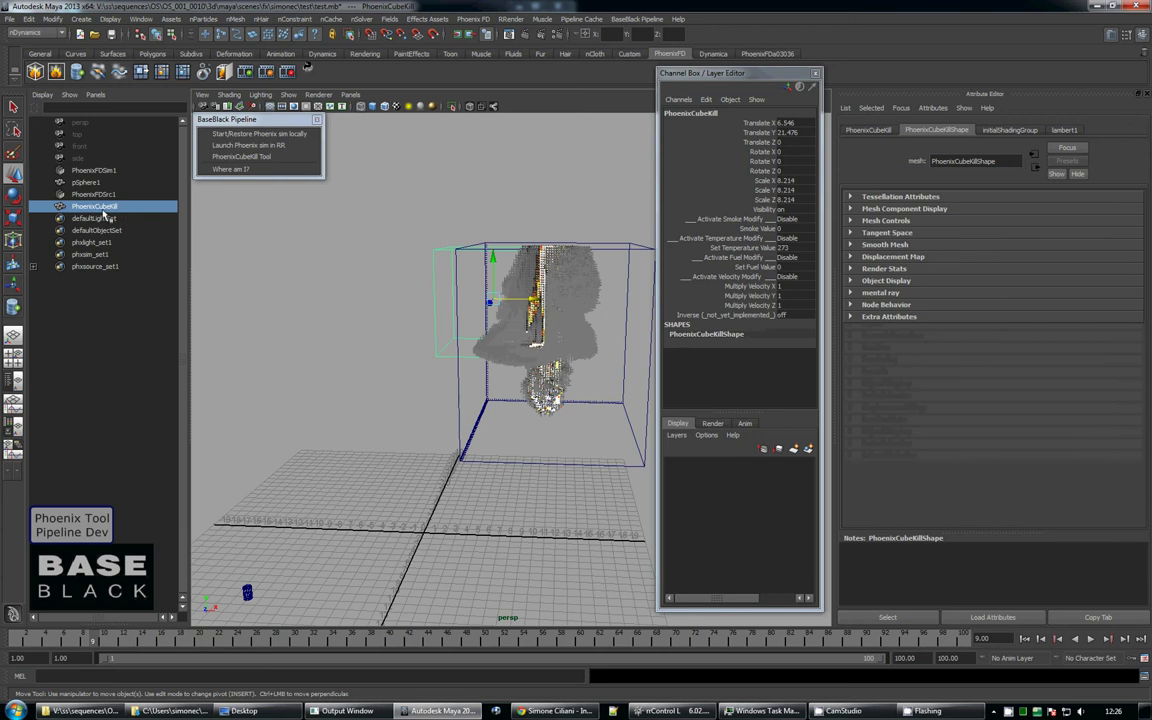
pyautogui.moveTo(98, 207); pyautogui.dragTo(102, 256, button='middle')
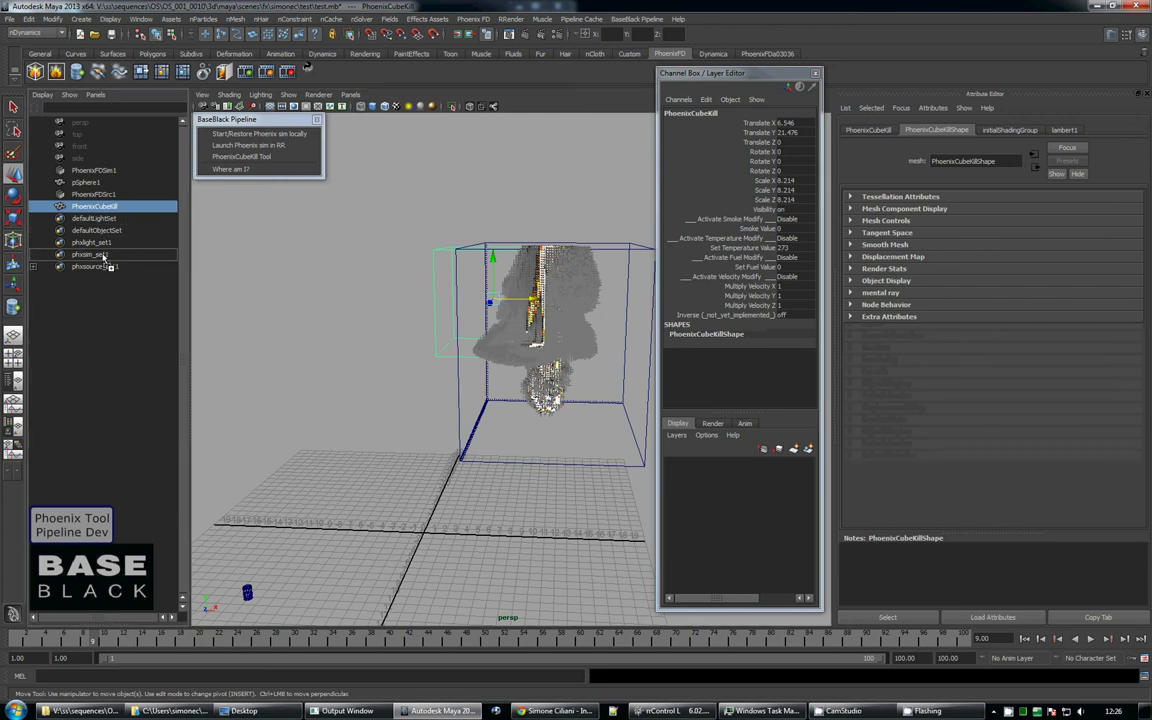
pyautogui.moveTo(588, 300)
pyautogui.keyDown('alt'); pyautogui.mouseDown()
pyautogui.moveTo(598, 312)
pyautogui.moveTo(455, 368)
pyautogui.mouseUp(); pyautogui.keyUp('alt')
pyautogui.keyDown('alt'); pyautogui.moveTo(455, 368); pyautogui.dragTo(451, 374, button='middle'); pyautogui.keyUp('alt')
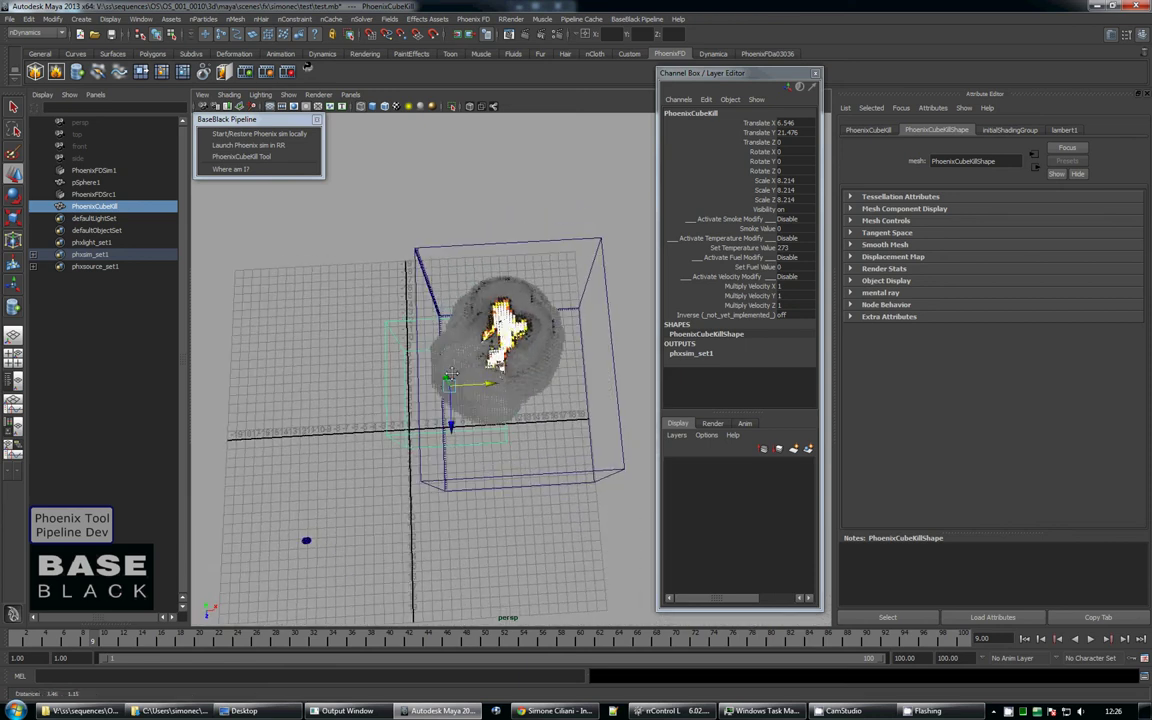
pyautogui.moveTo(451, 374)
pyautogui.keyDown('alt'); pyautogui.mouseDown()
pyautogui.moveTo(408, 368)
pyautogui.moveTo(453, 333)
pyautogui.moveTo(476, 339)
pyautogui.mouseUp(); pyautogui.keyUp('alt')
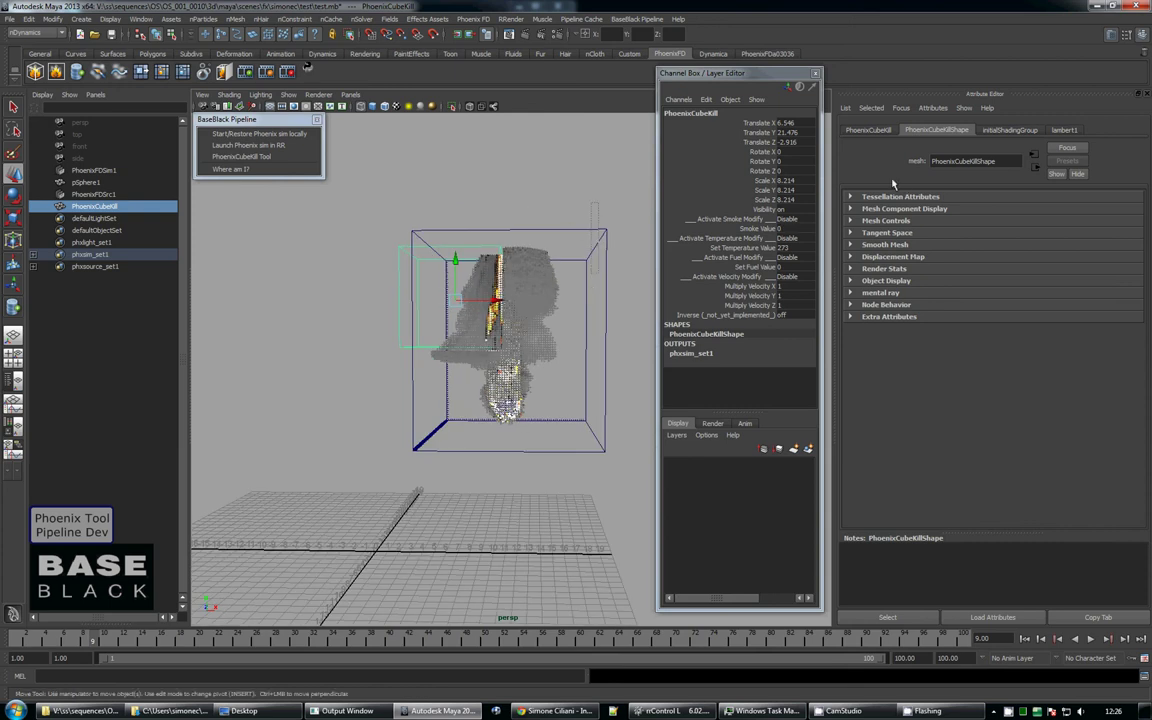
# Stop the simulation and set PhoenixCubeKill's Activate Smoke Modify to Set
pyautogui.click(571, 174)
pyautogui.click(537, 231)
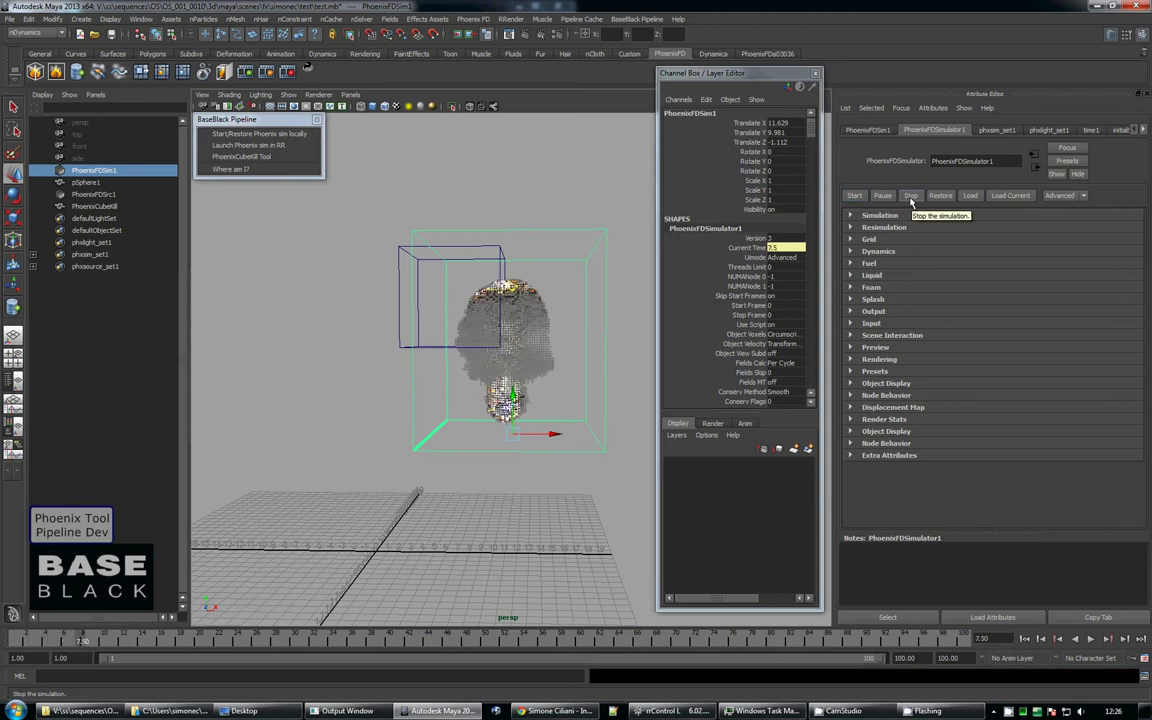
pyautogui.click(911, 197)
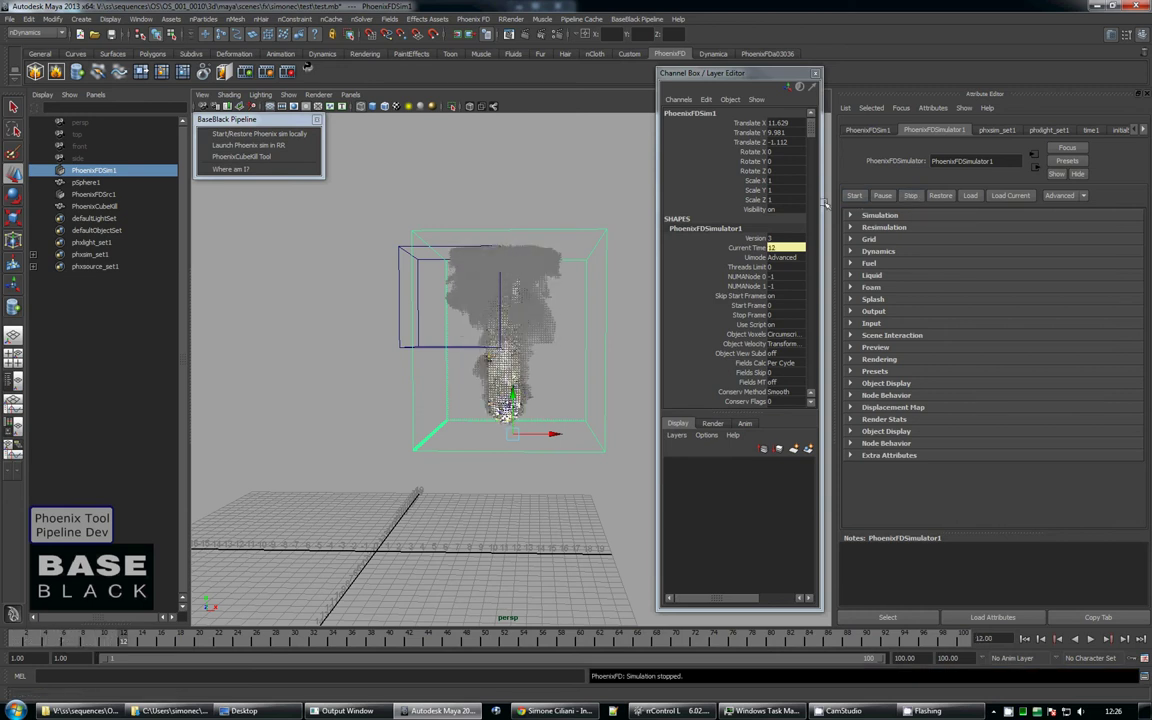
pyautogui.click(400, 252)
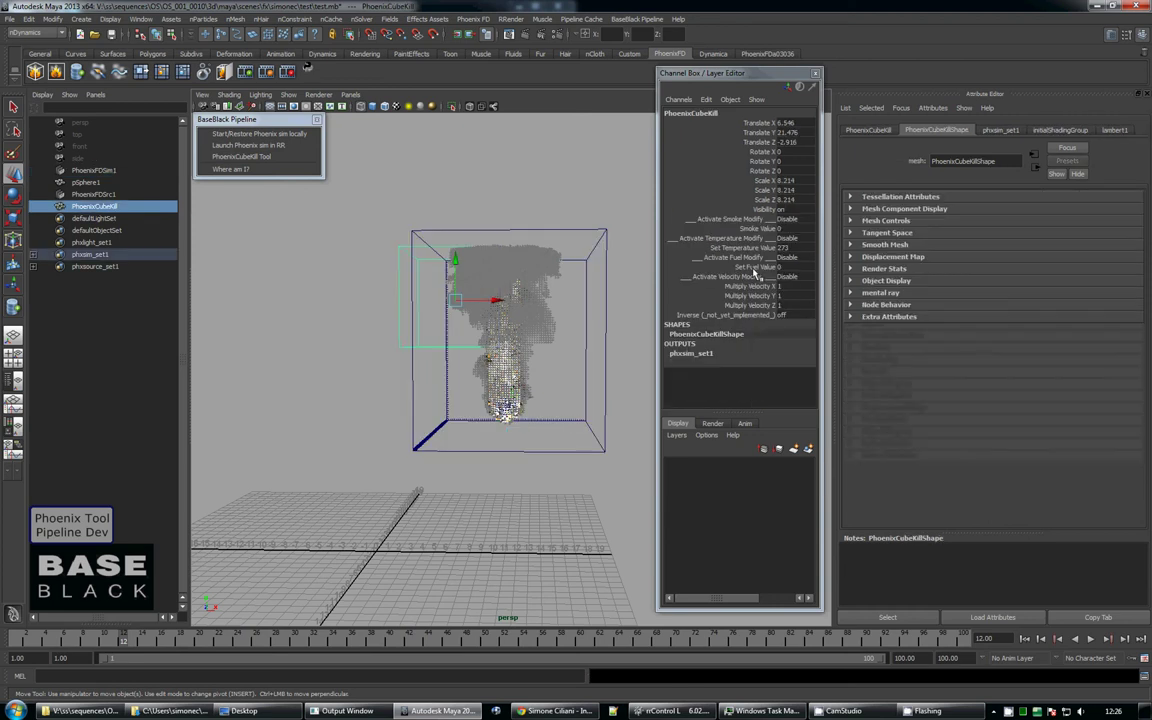
pyautogui.click(786, 219)
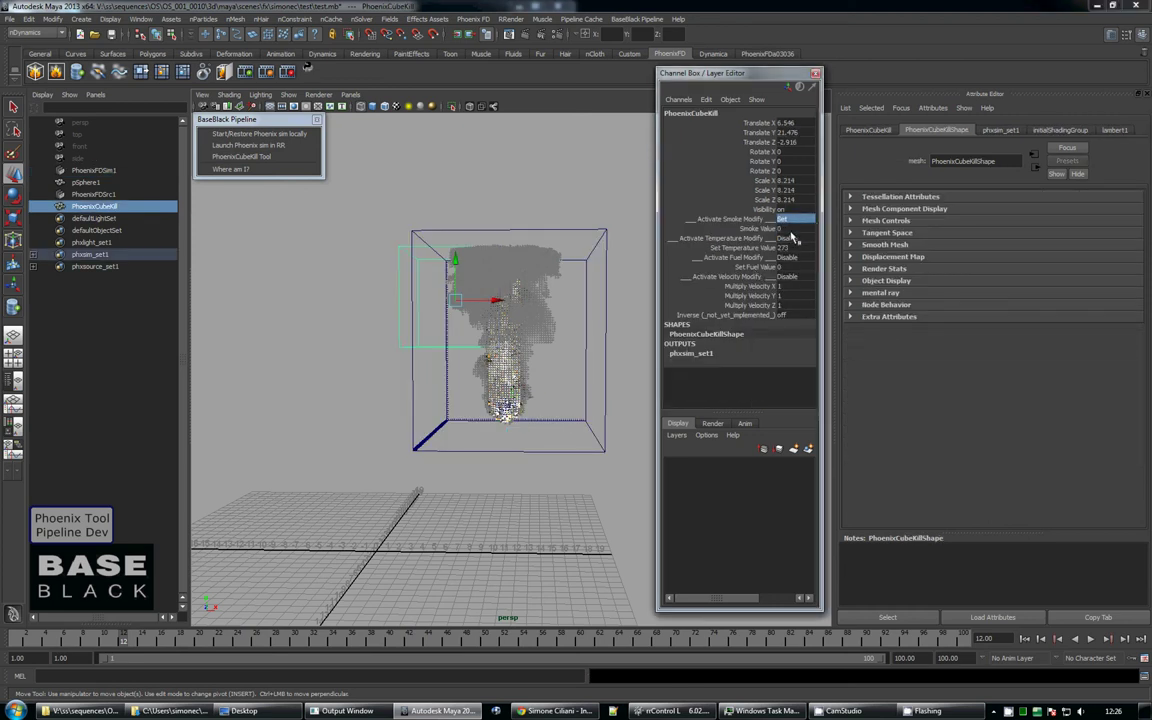
pyautogui.click(792, 232)
# Rerun the PhoenixFDSim1 simulation, stop it at frame 16 and clear the selection
pyautogui.click(578, 230)
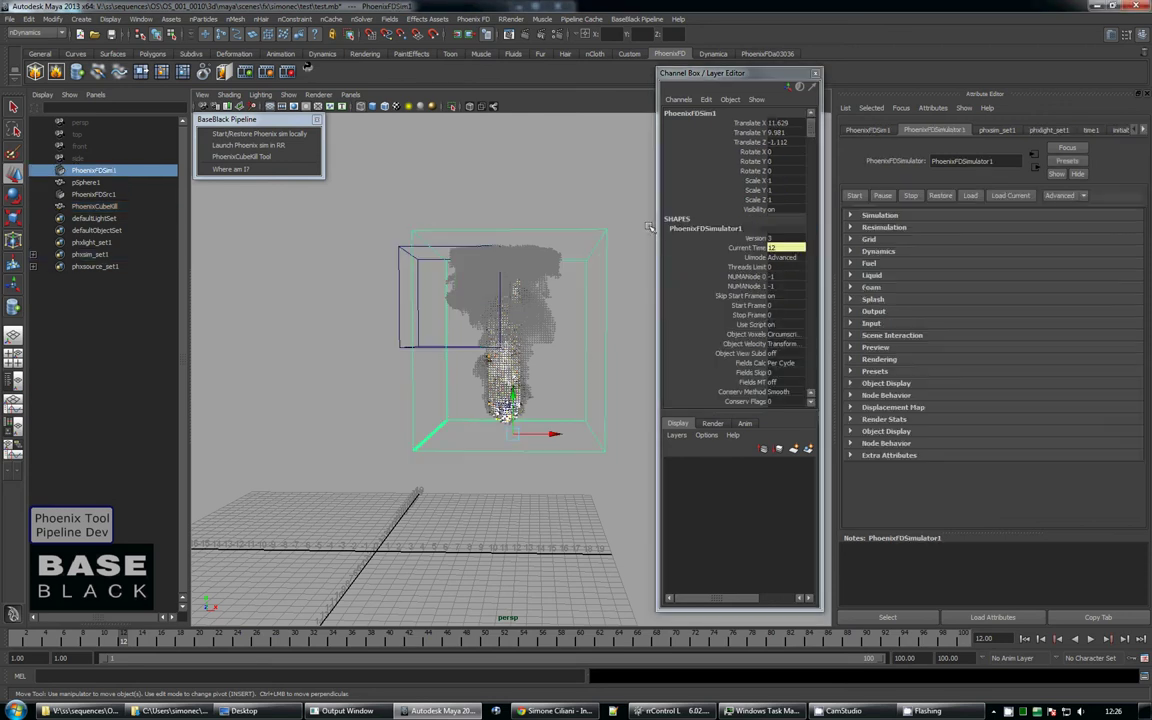
pyautogui.click(911, 197)
pyautogui.click(854, 196)
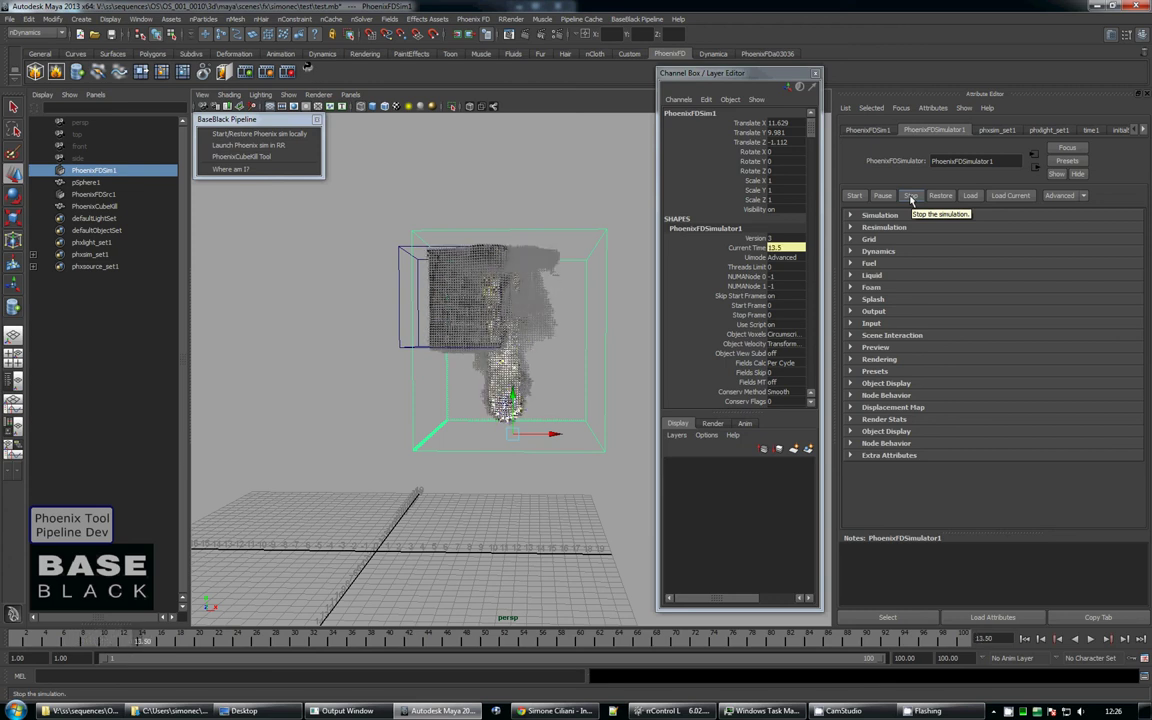
pyautogui.click(911, 196)
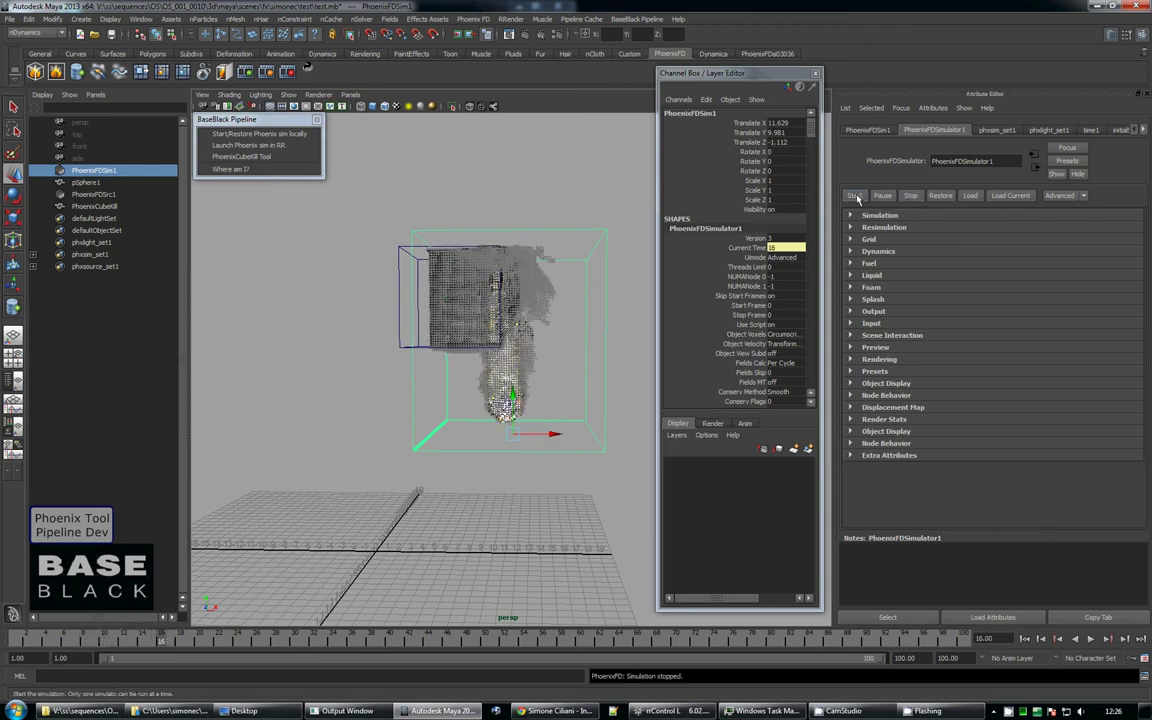
pyautogui.click(373, 242)
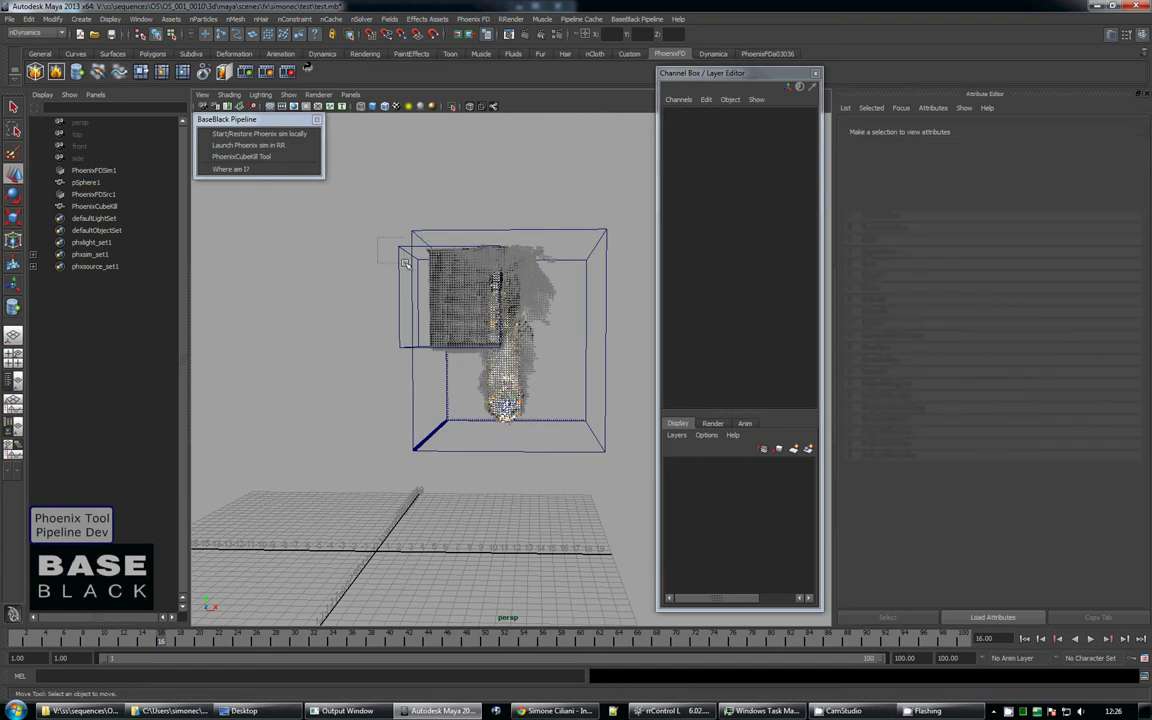
# Switch PhoenixCubeKill's Activate Smoke Modify mode to Multiply
pyautogui.moveTo(378, 241); pyautogui.dragTo(405, 263)
pyautogui.click(795, 221)
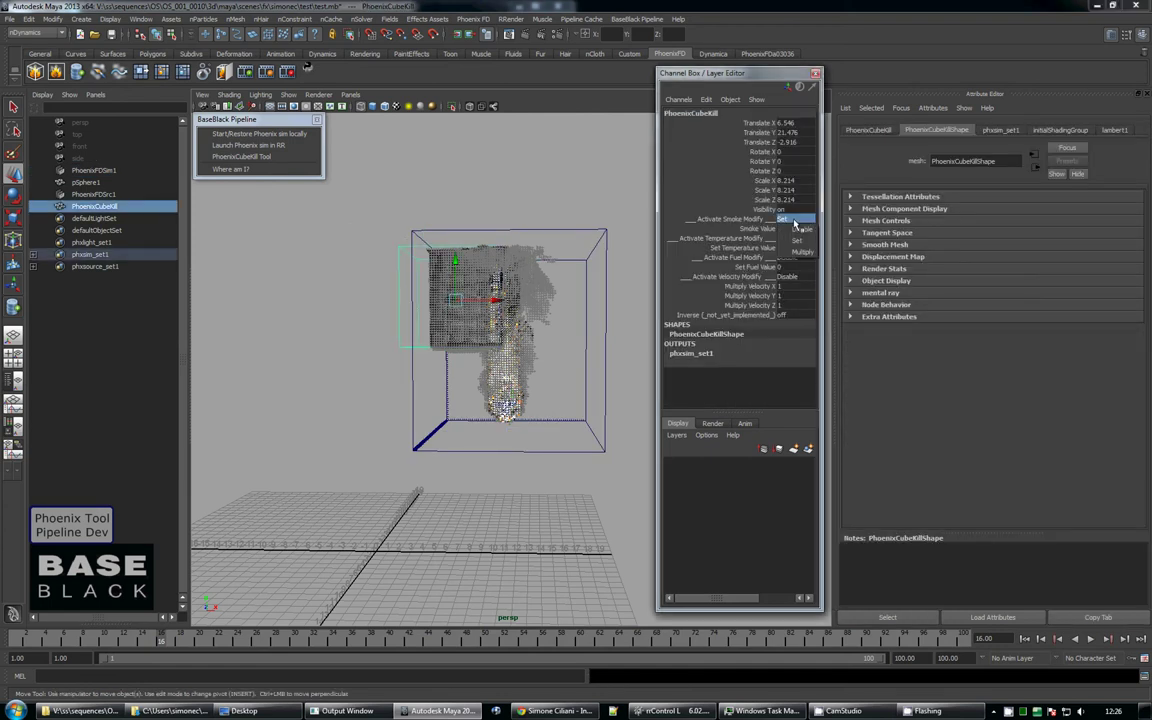
pyautogui.click(789, 233)
pyautogui.click(789, 229)
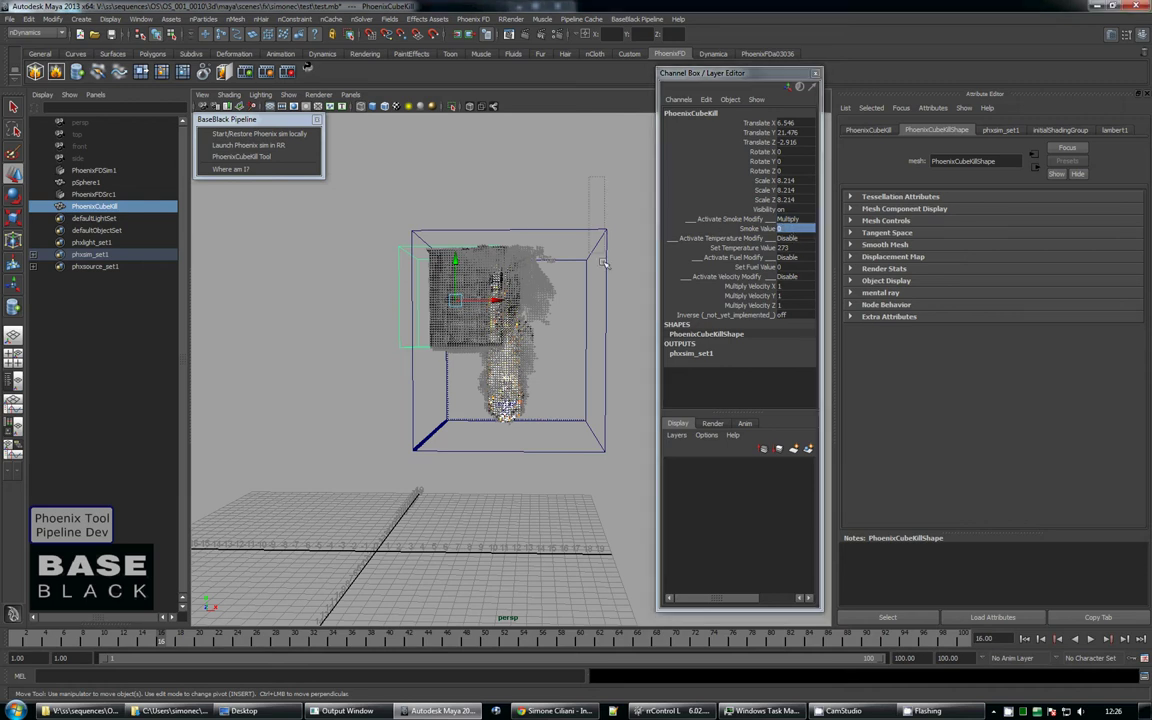
# Rerun the PhoenixFDSim1 simulation, stop it at frame 14, and bring up the Script Editor log
pyautogui.click(540, 234)
pyautogui.click(853, 196)
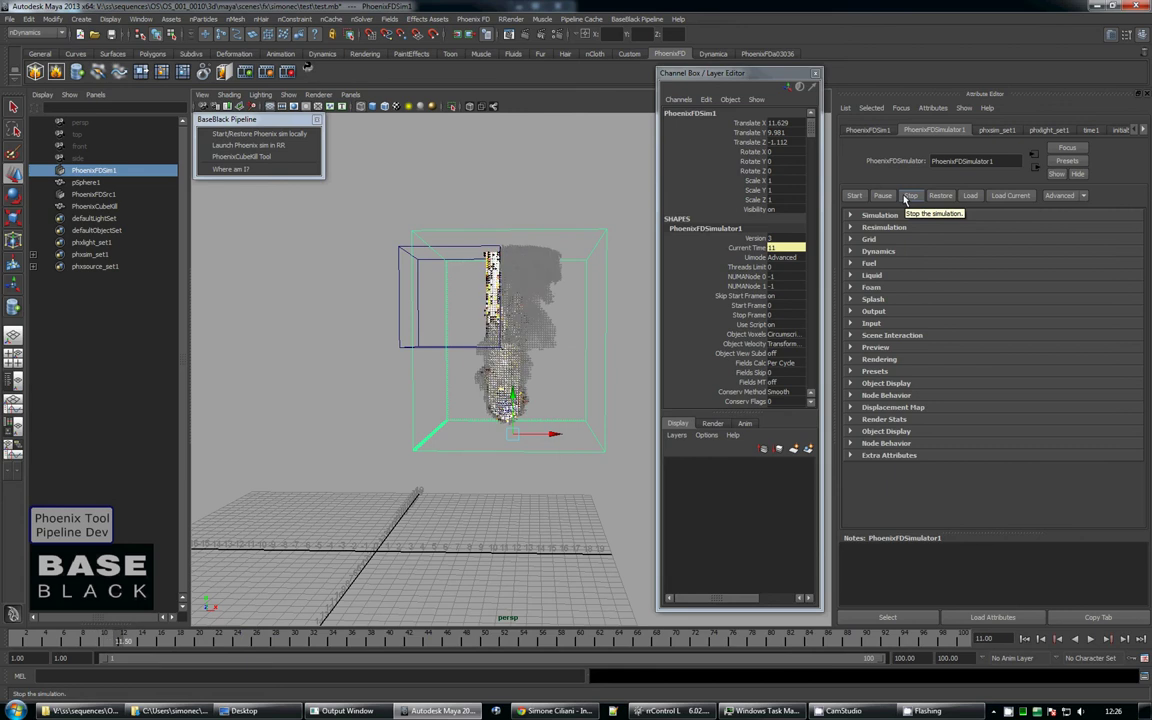
pyautogui.click(908, 196)
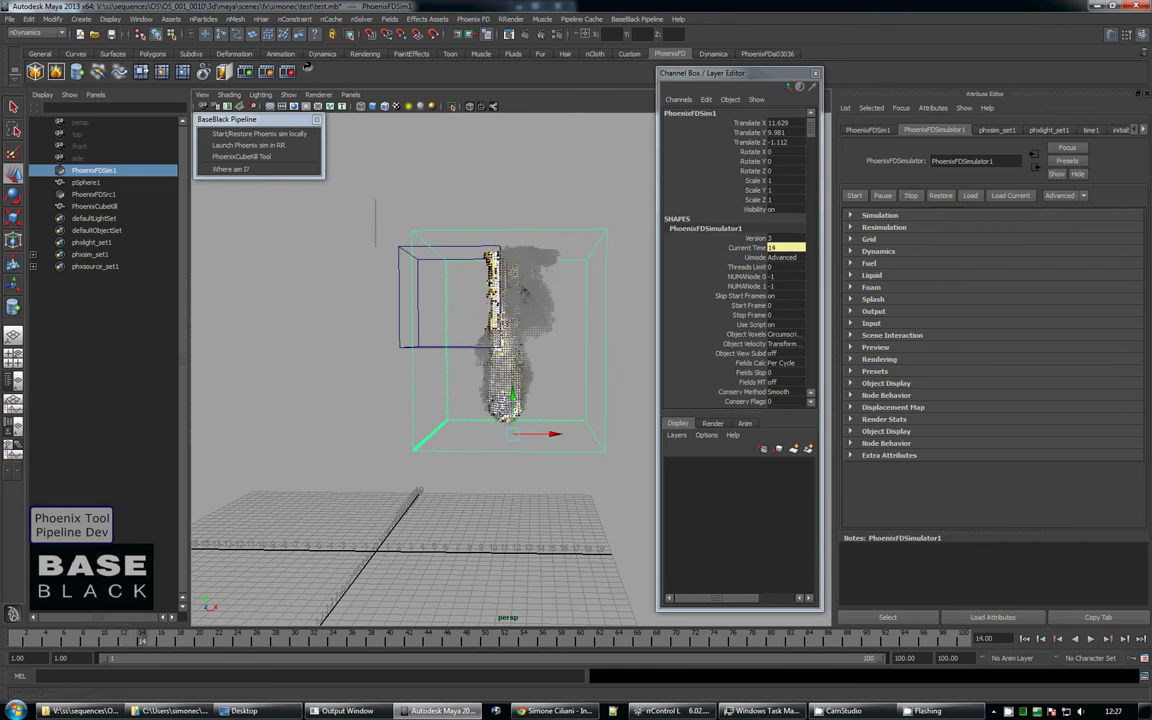
pyautogui.click(1144, 677)
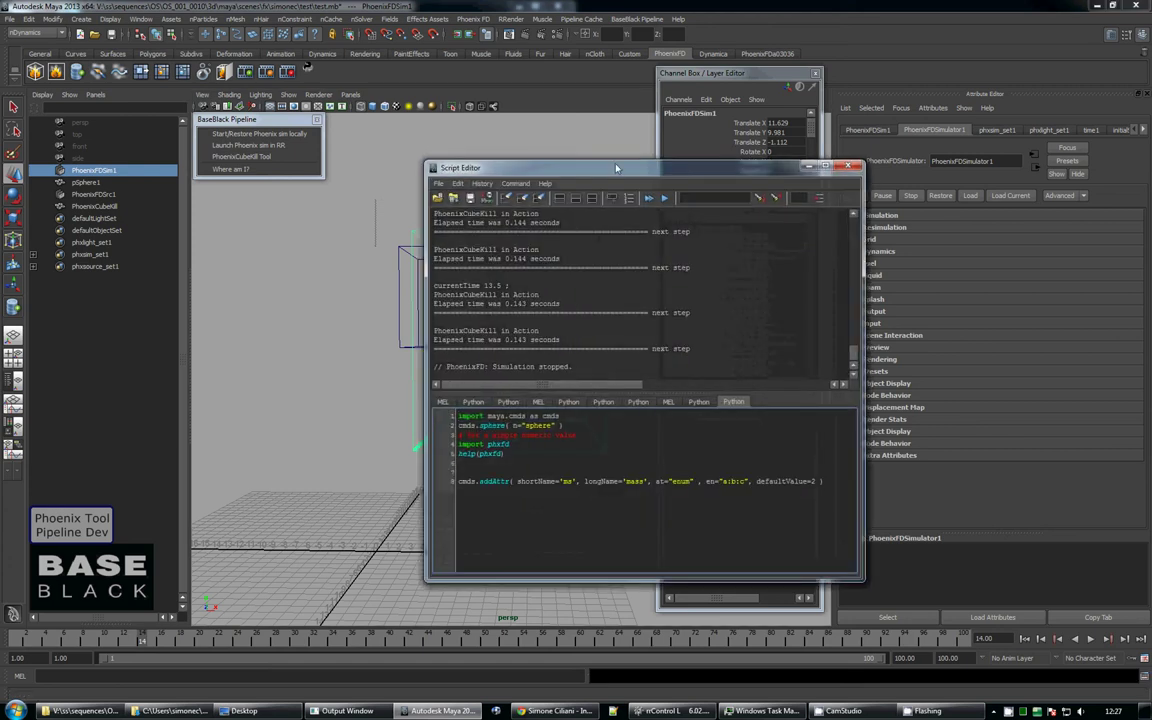
# Shorten the Script Editor window and move it to the viewport's lower-left corner
pyautogui.moveTo(610, 225); pyautogui.dragTo(610, 313)
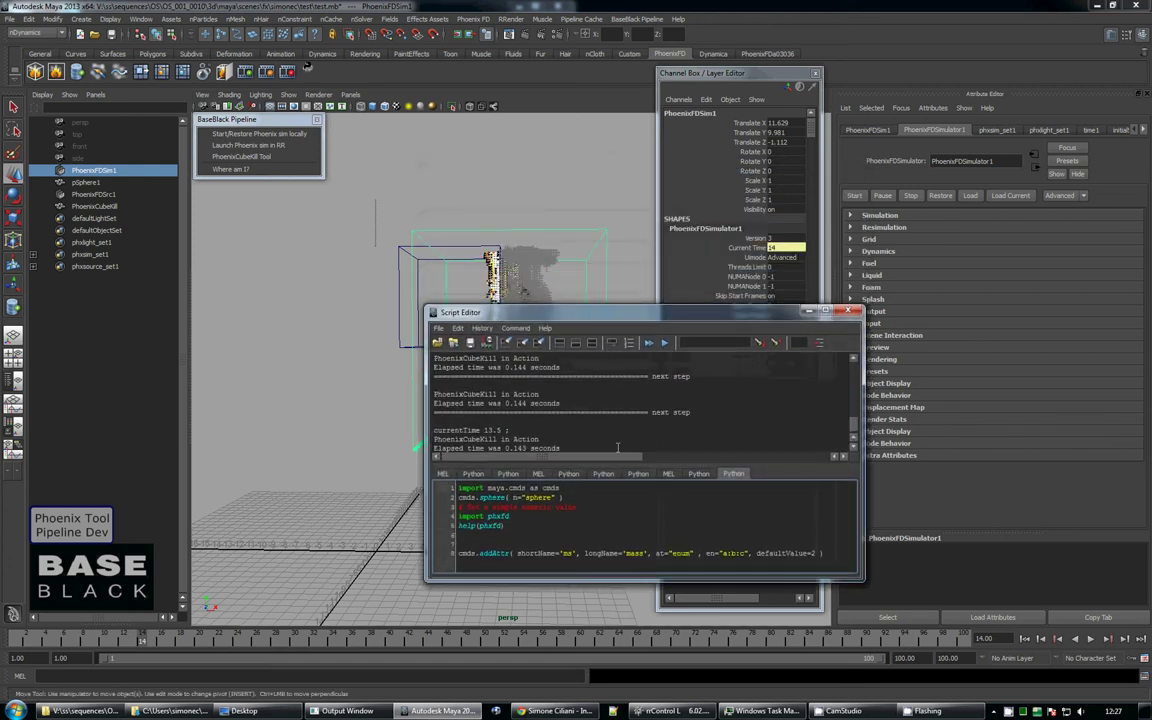
pyautogui.moveTo(613, 666); pyautogui.dragTo(613, 590)
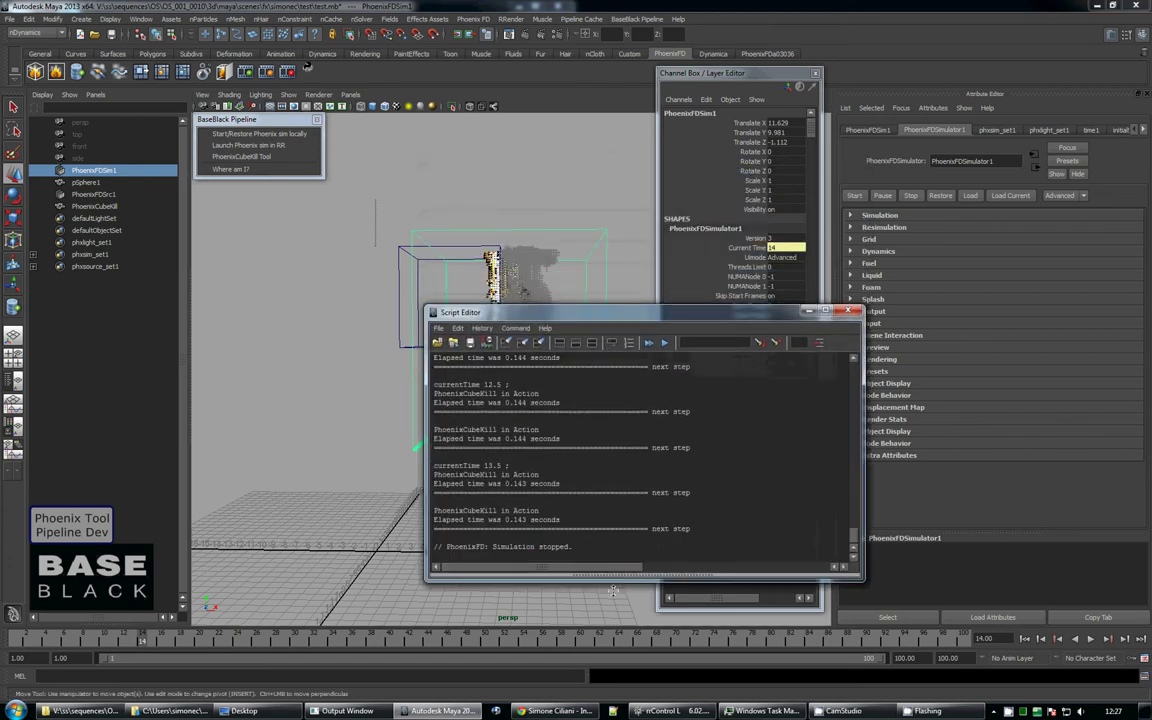
pyautogui.tripleClick(547, 484)
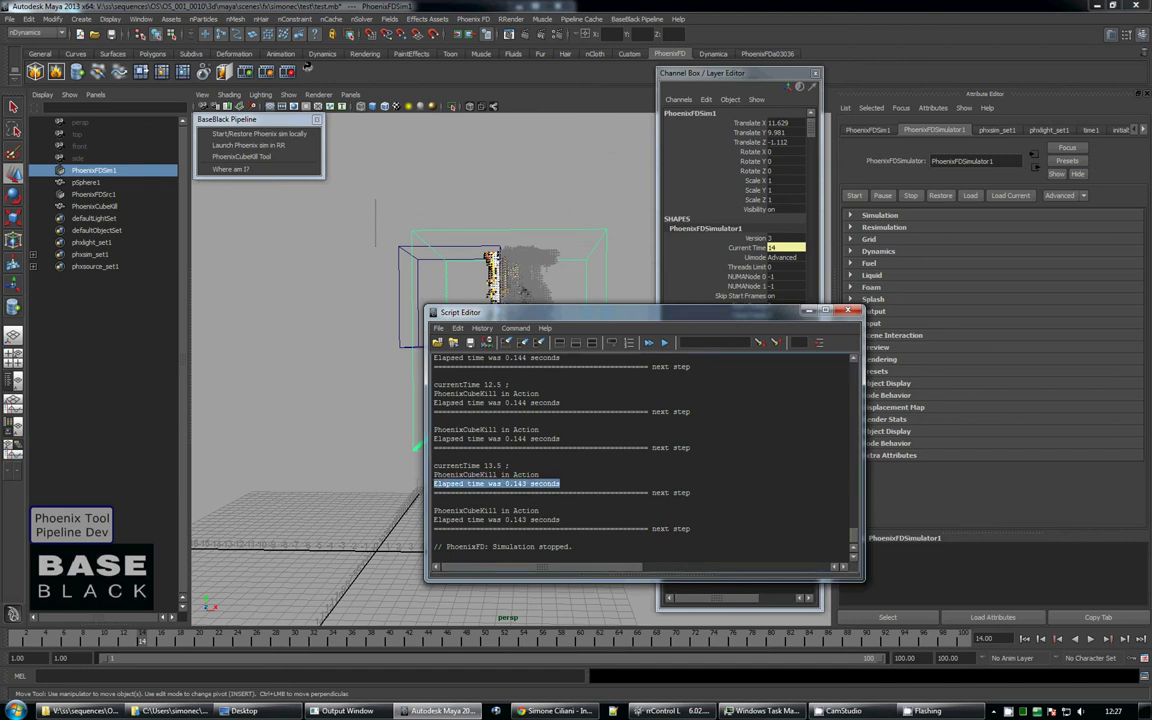
pyautogui.moveTo(622, 306)
pyautogui.mouseDown()
pyautogui.moveTo(622, 398)
pyautogui.moveTo(386, 443)
pyautogui.mouseUp()
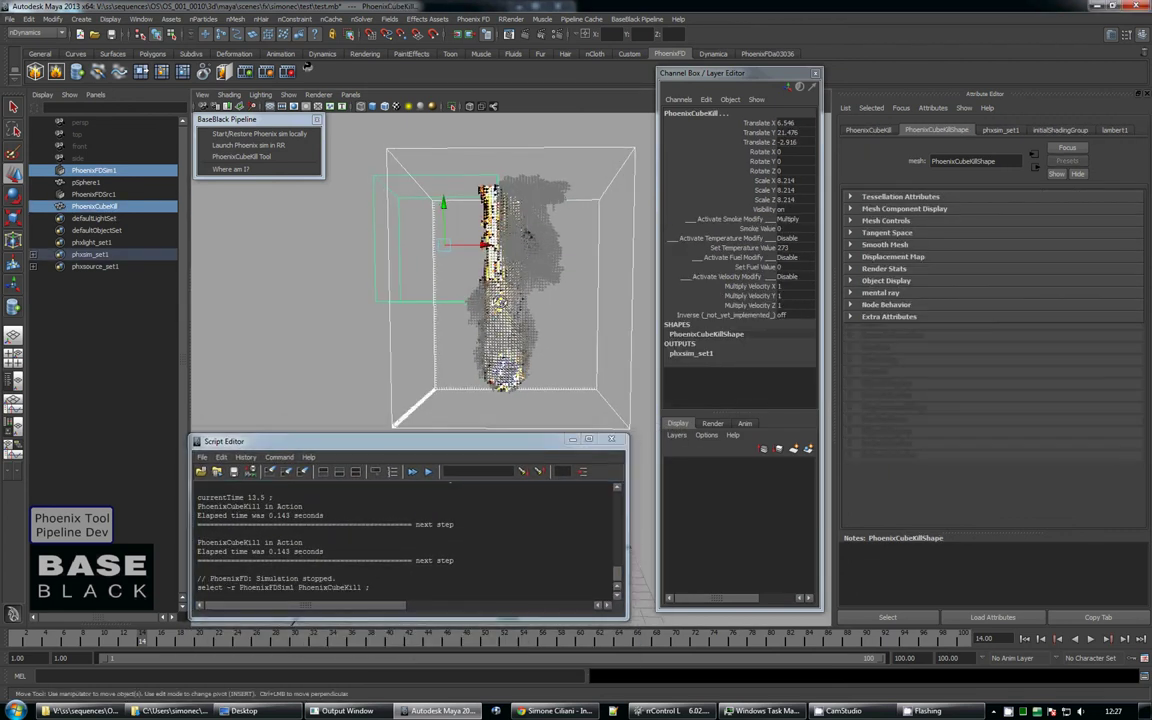
# Set PhoenixCubeKill's temperature modify to Set with value 2000, and disable smoke modify
pyautogui.click(362, 216)
pyautogui.click(409, 221)
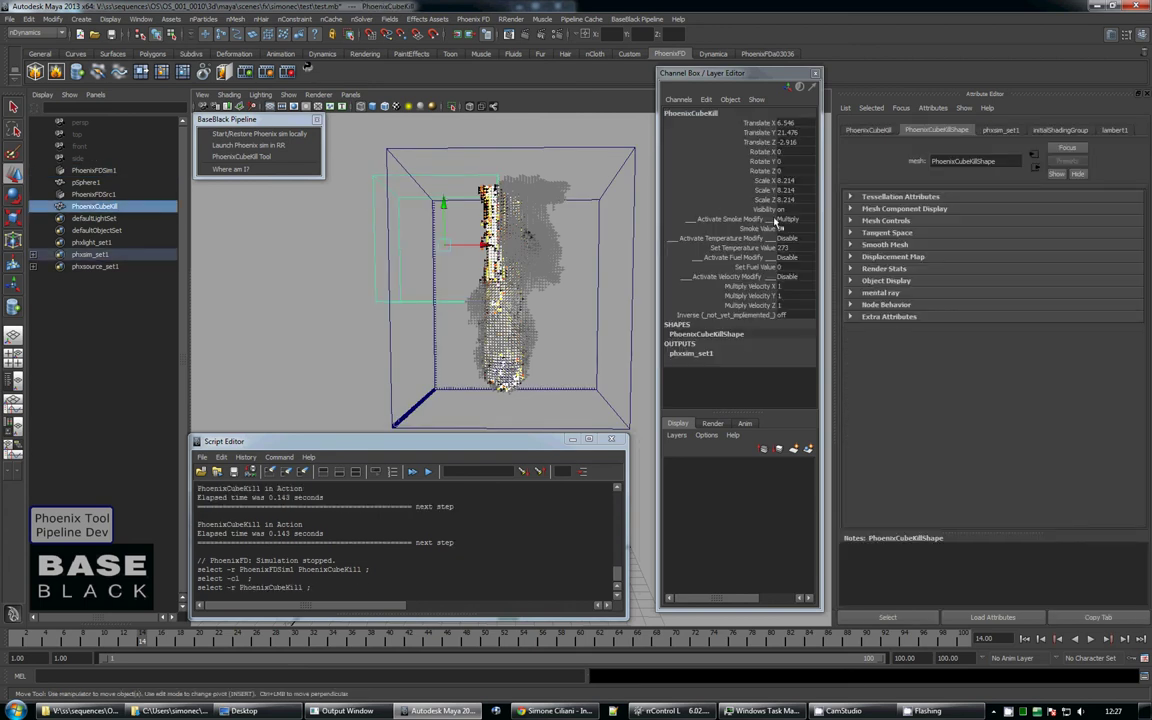
pyautogui.click(790, 239)
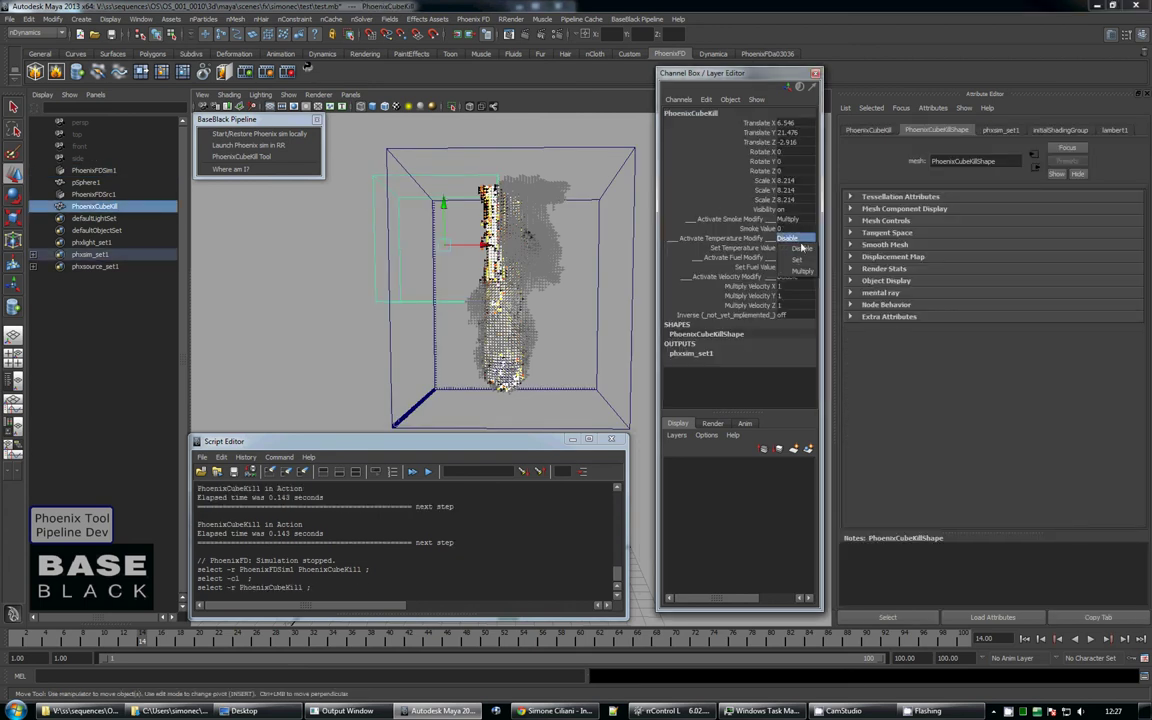
pyautogui.click(800, 247)
pyautogui.click(798, 247)
pyautogui.write('2000')
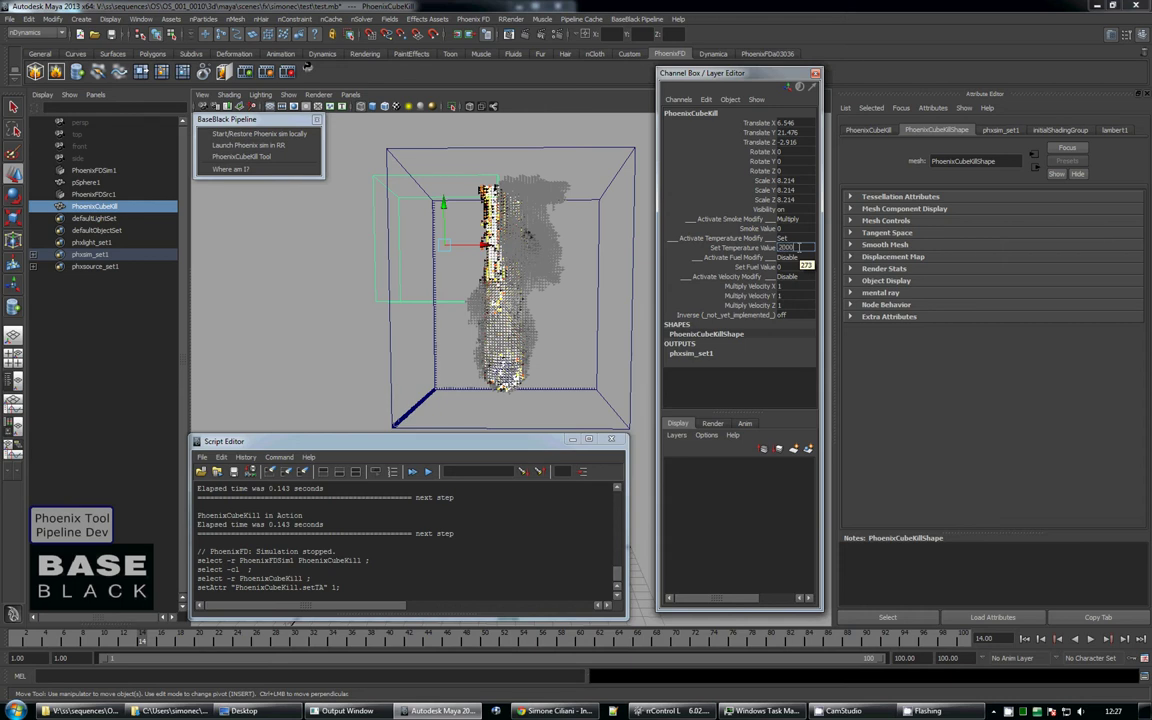
pyautogui.press('Return')
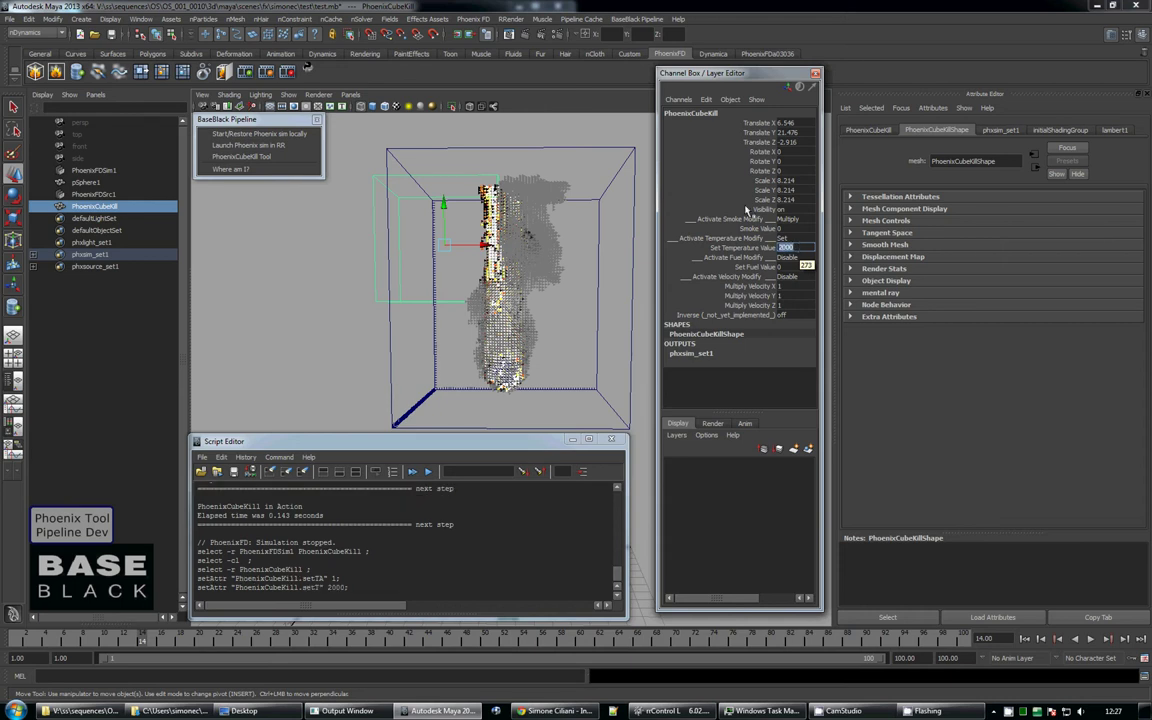
pyautogui.click(793, 218)
pyautogui.click(797, 218)
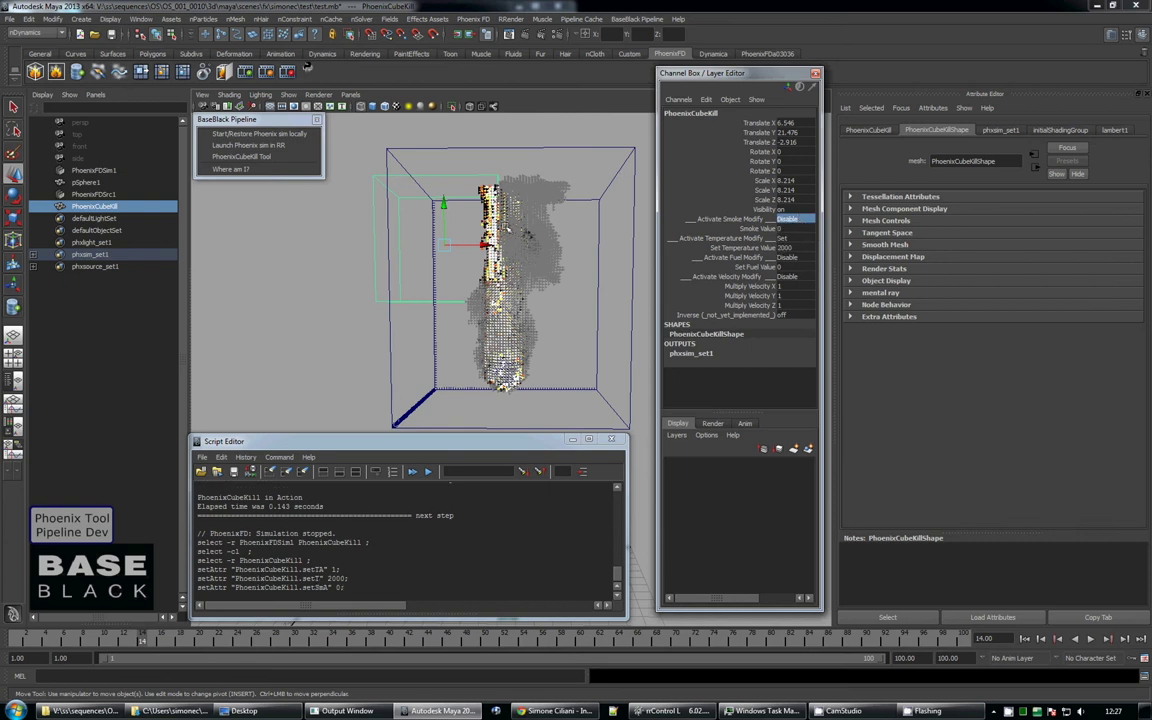
# Restart the PhoenixFDSim1 simulation and stop it to check the result
pyautogui.click(604, 204)
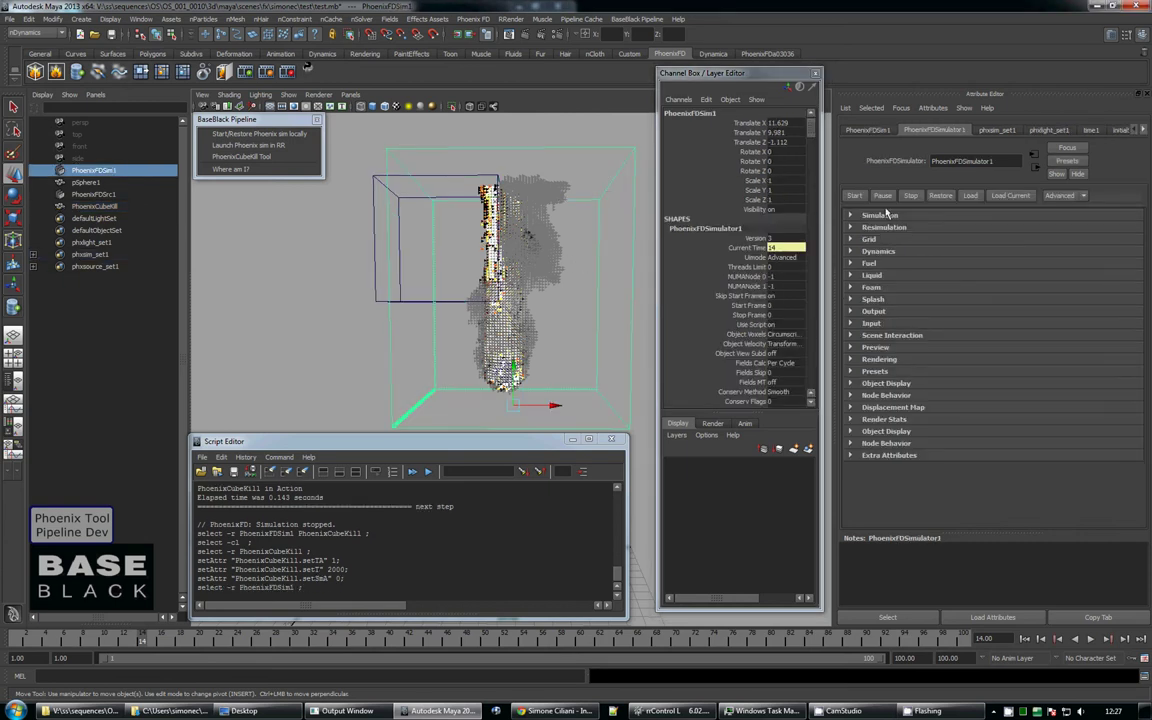
pyautogui.click(855, 195)
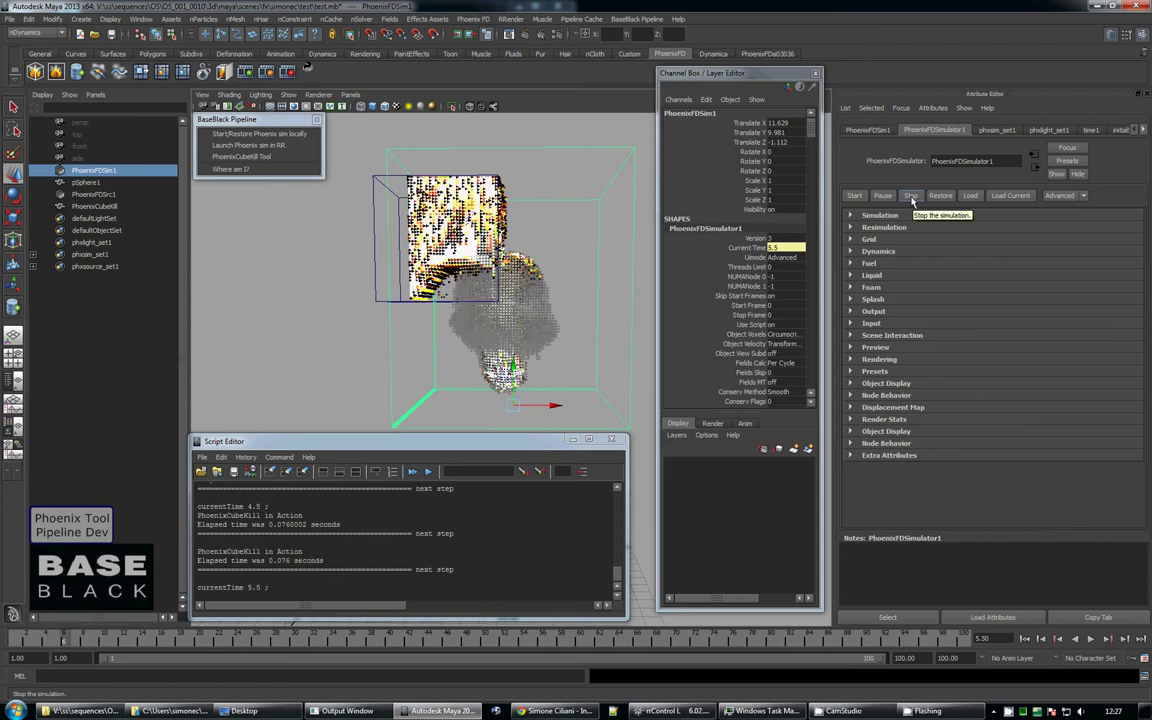
pyautogui.click(910, 196)
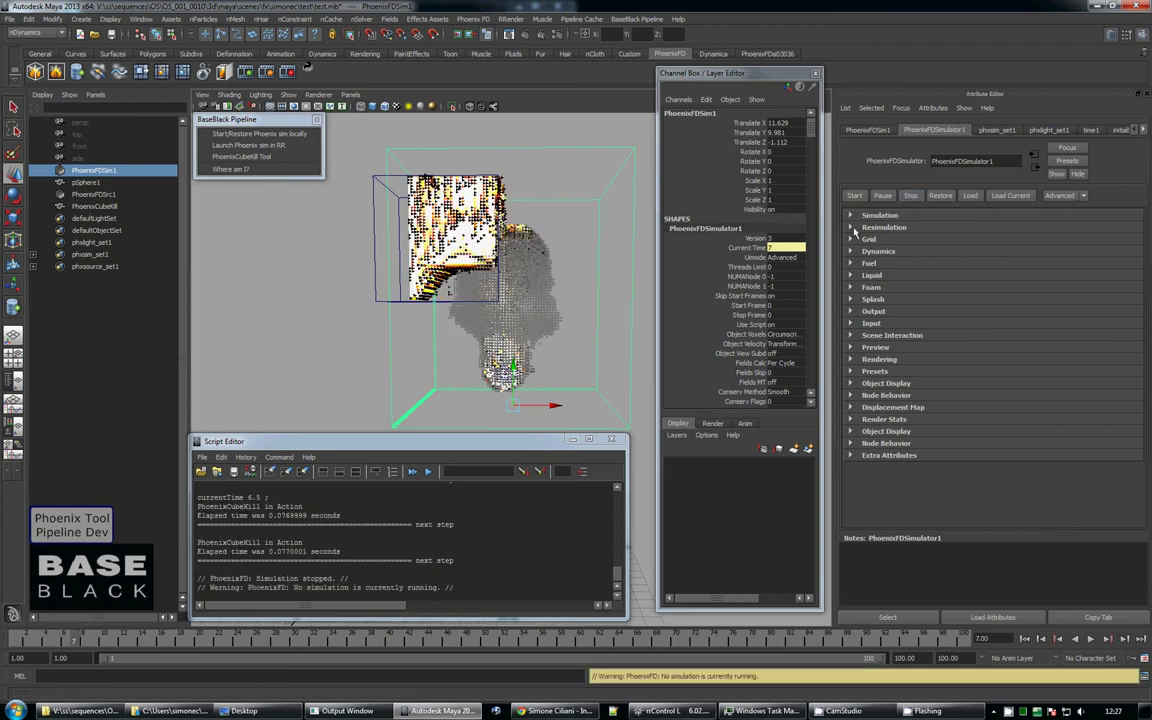
# Switch PhoenixCubeKill's temperature modify to Multiply with a value of 0
pyautogui.click(370, 200)
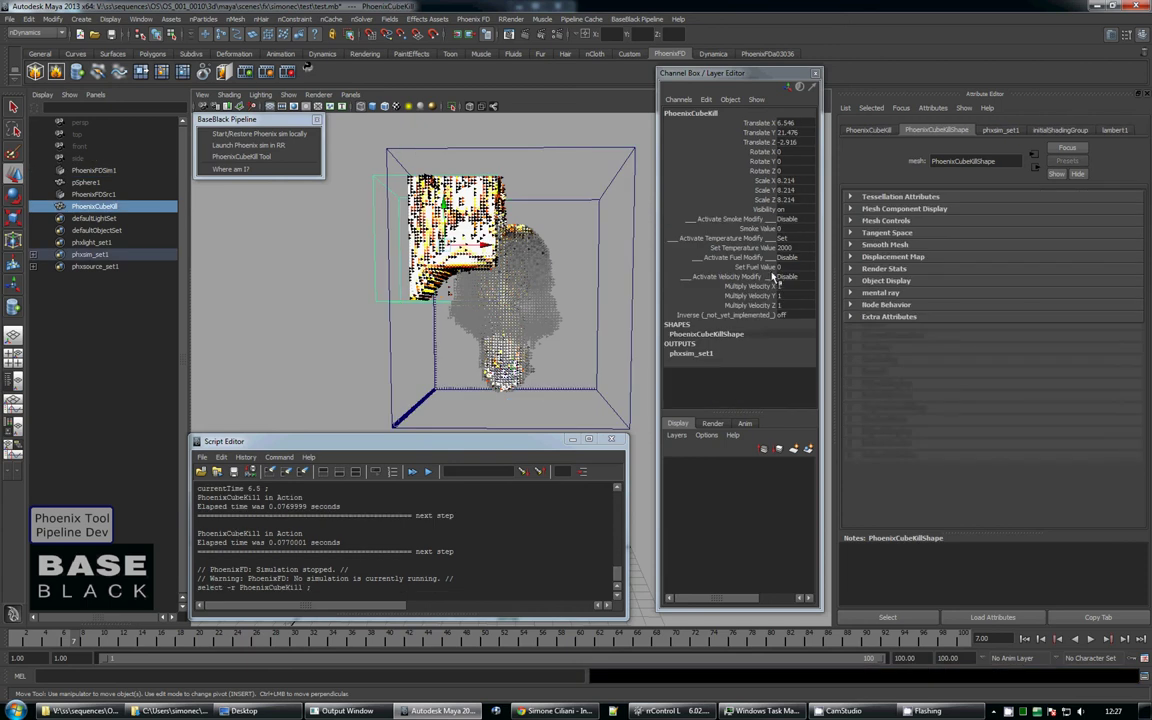
pyautogui.click(797, 240)
pyautogui.click(718, 240)
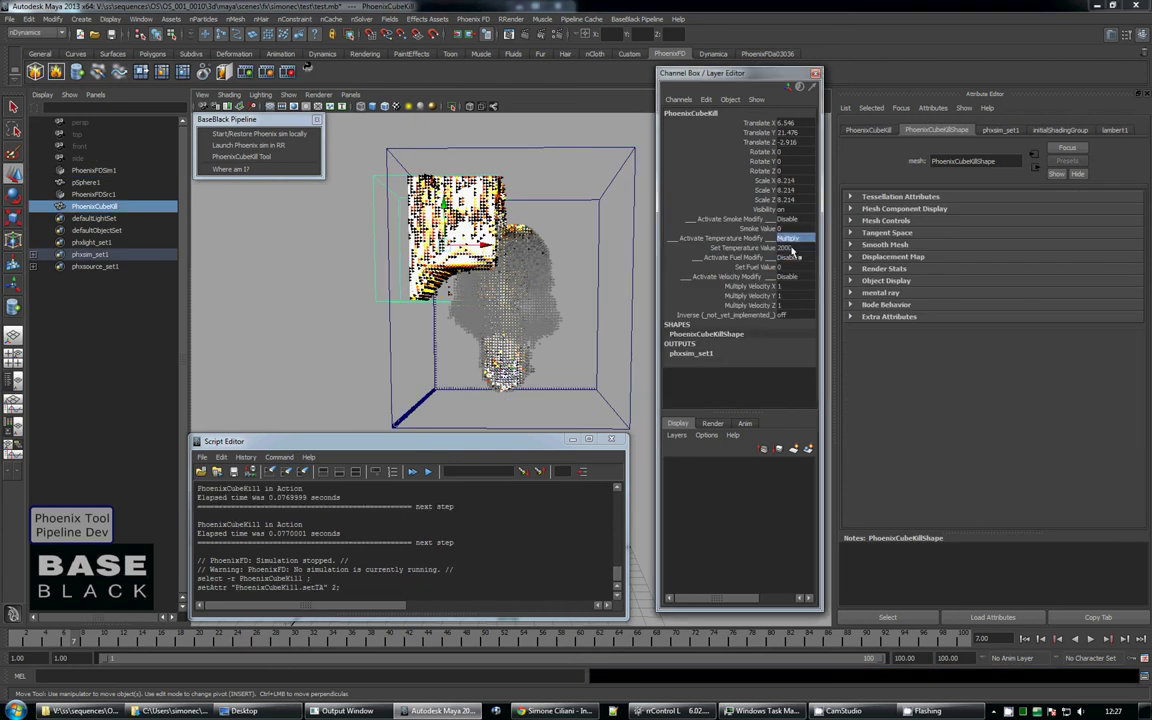
pyautogui.write('0')
pyautogui.press('Return')
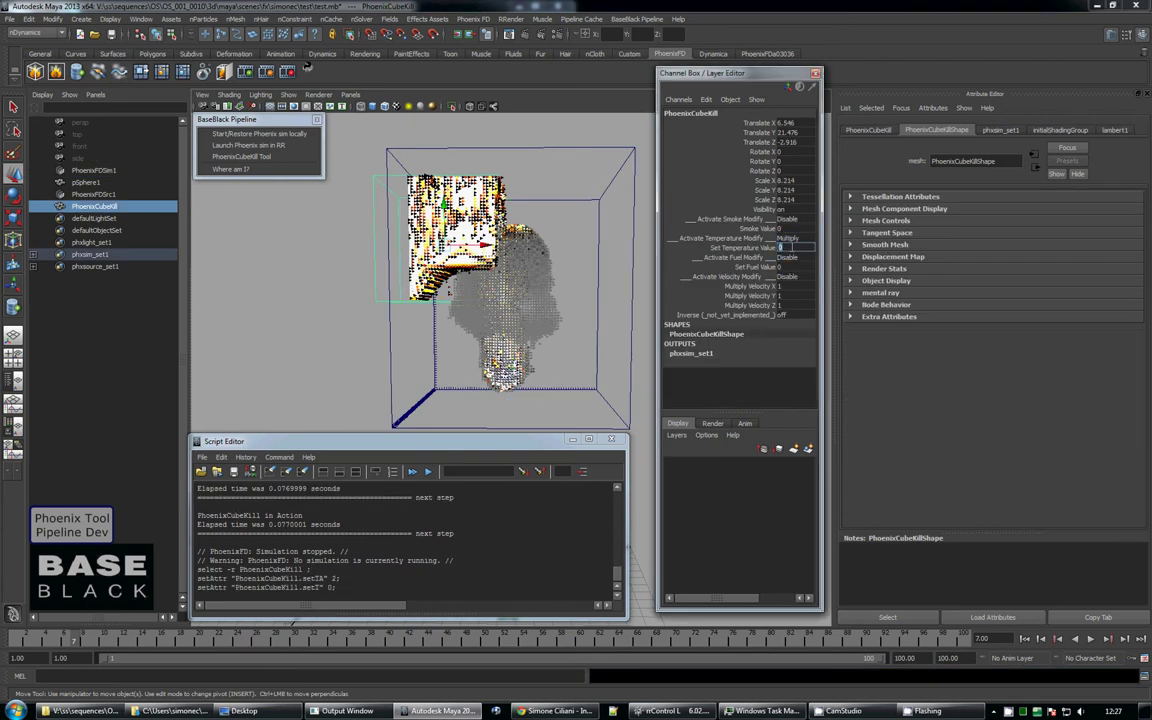
# Rerun the PhoenixFDSim1 simulation, then stop and reset it to the first frame
pyautogui.click(631, 165)
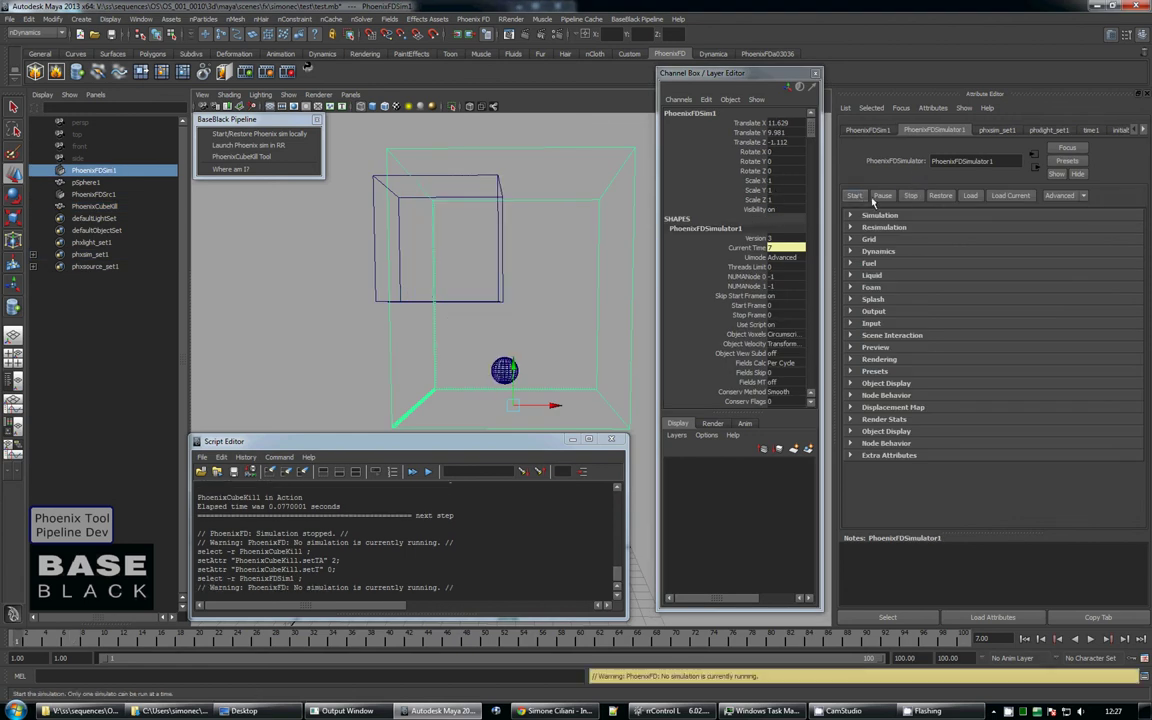
pyautogui.click(858, 196)
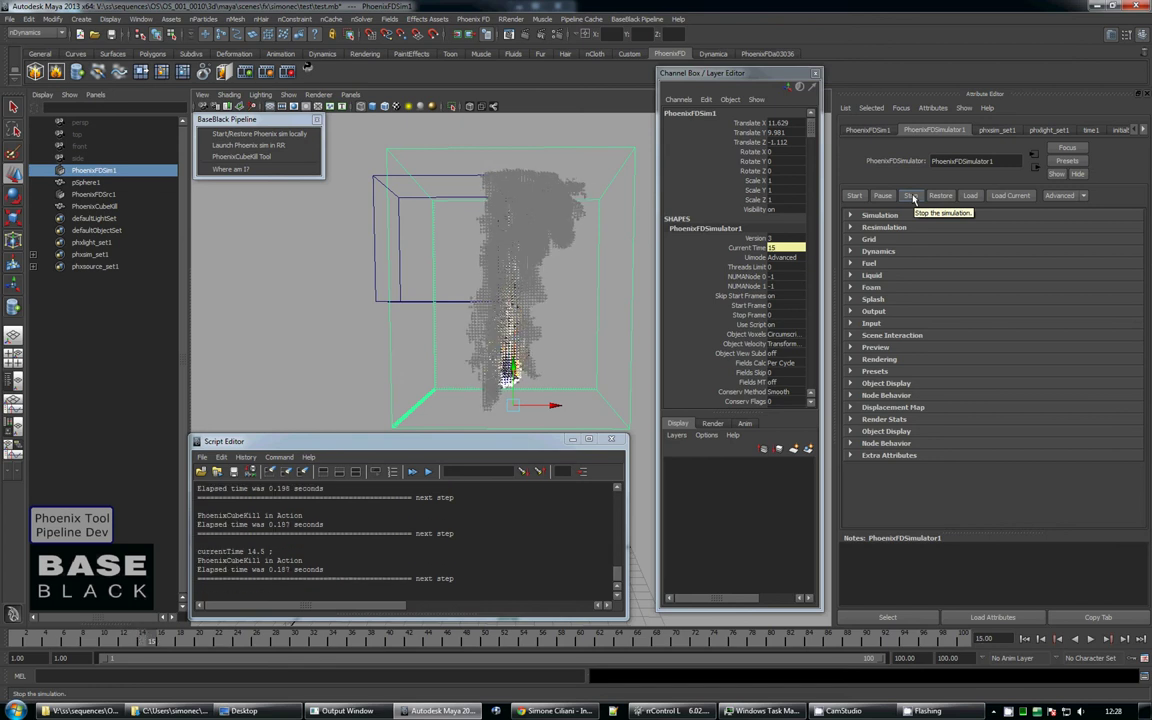
pyautogui.click(911, 196)
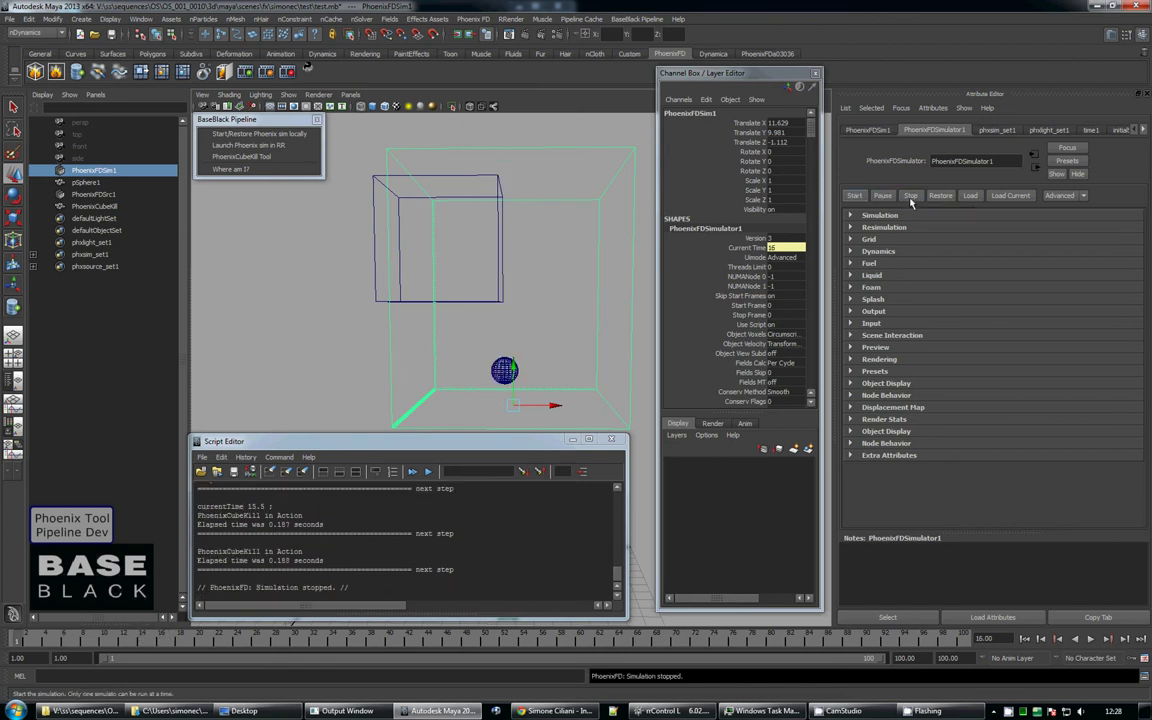
pyautogui.click(911, 197)
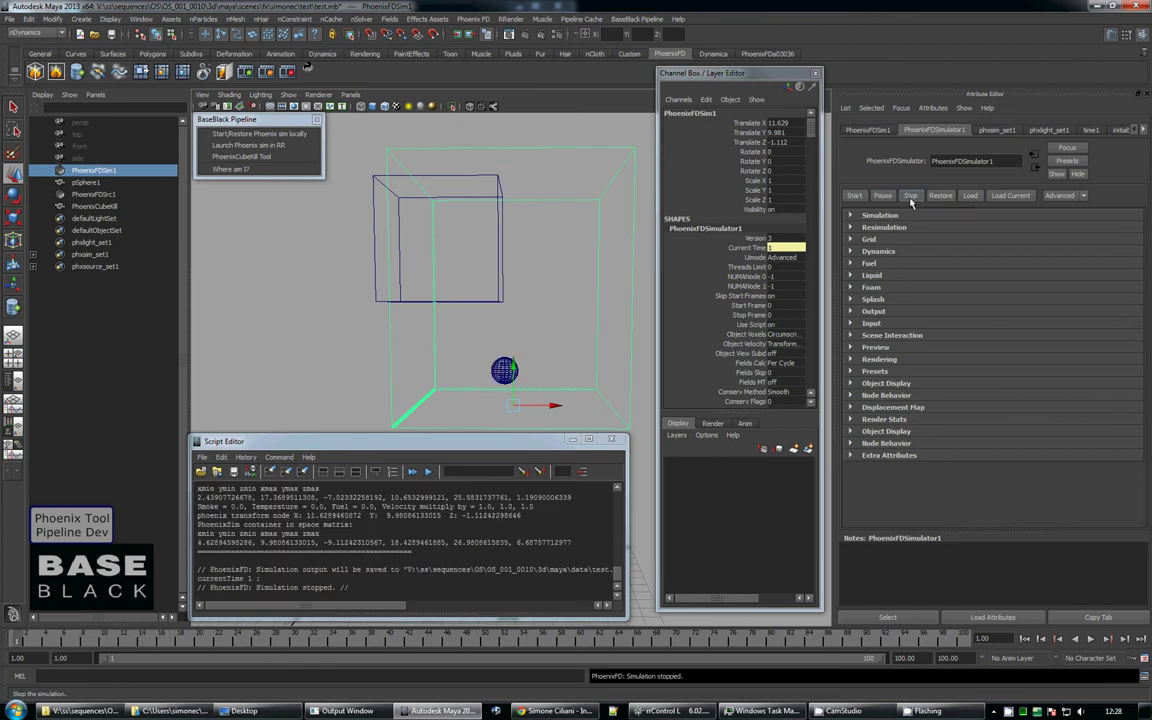
# Run the smoke simulation again from the start and stop it at frame 20
pyautogui.click(374, 200)
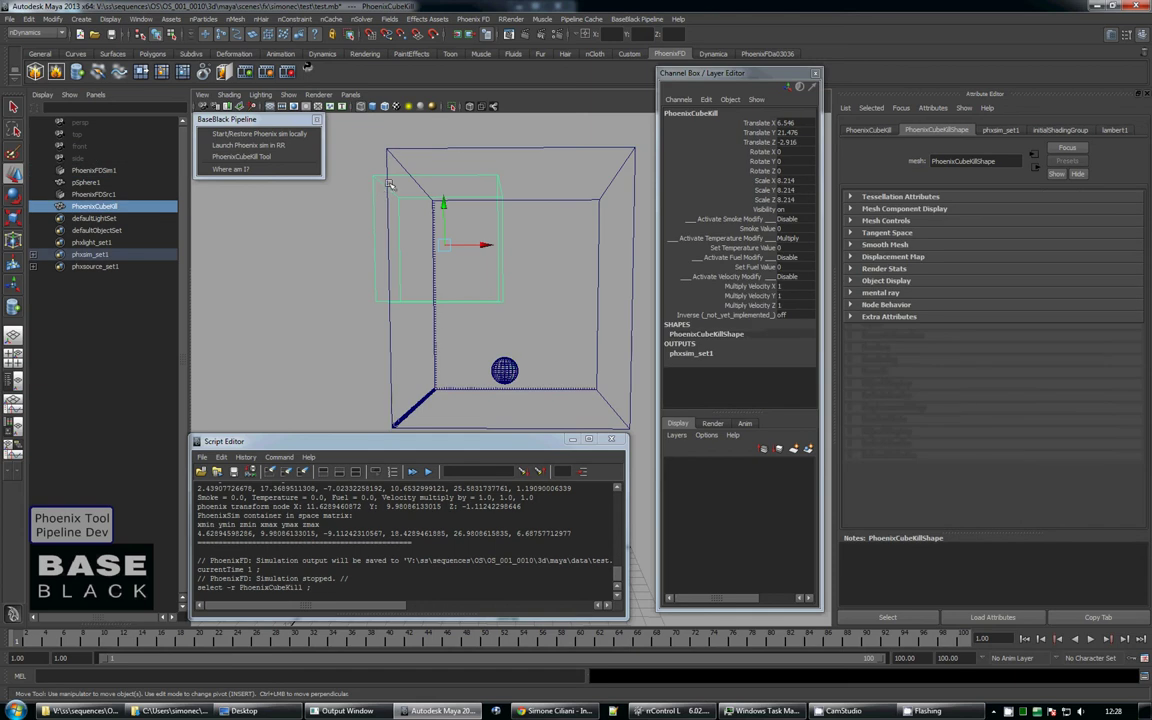
pyautogui.click(536, 199)
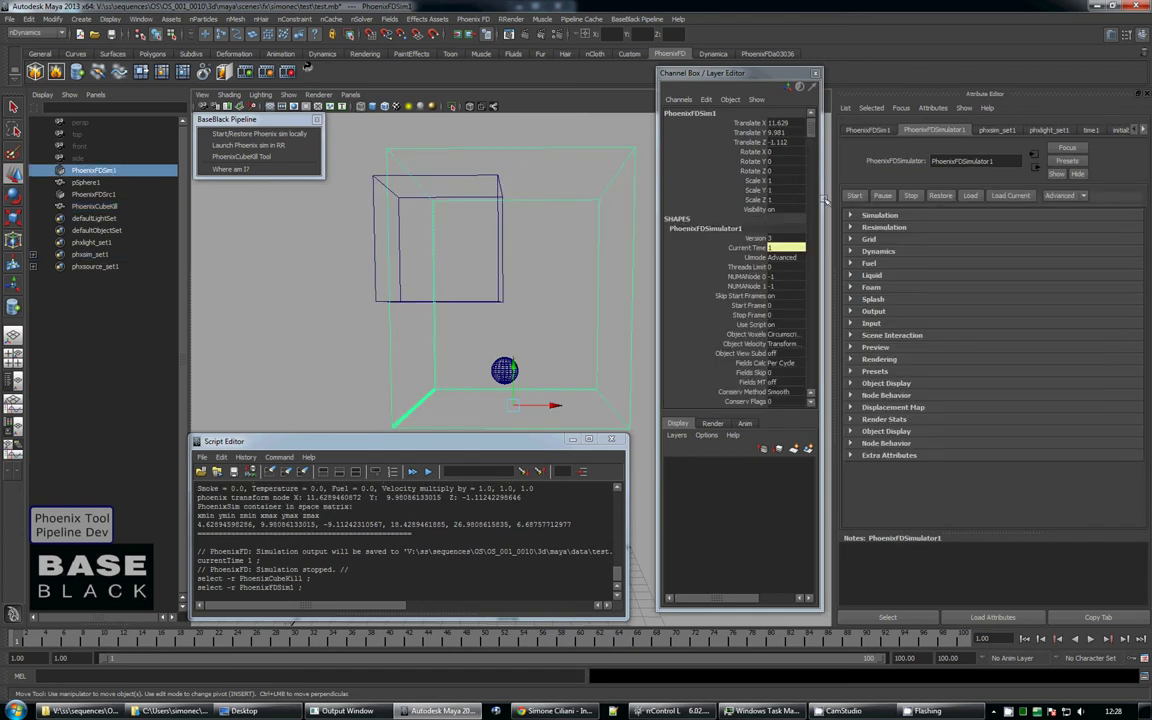
pyautogui.click(854, 195)
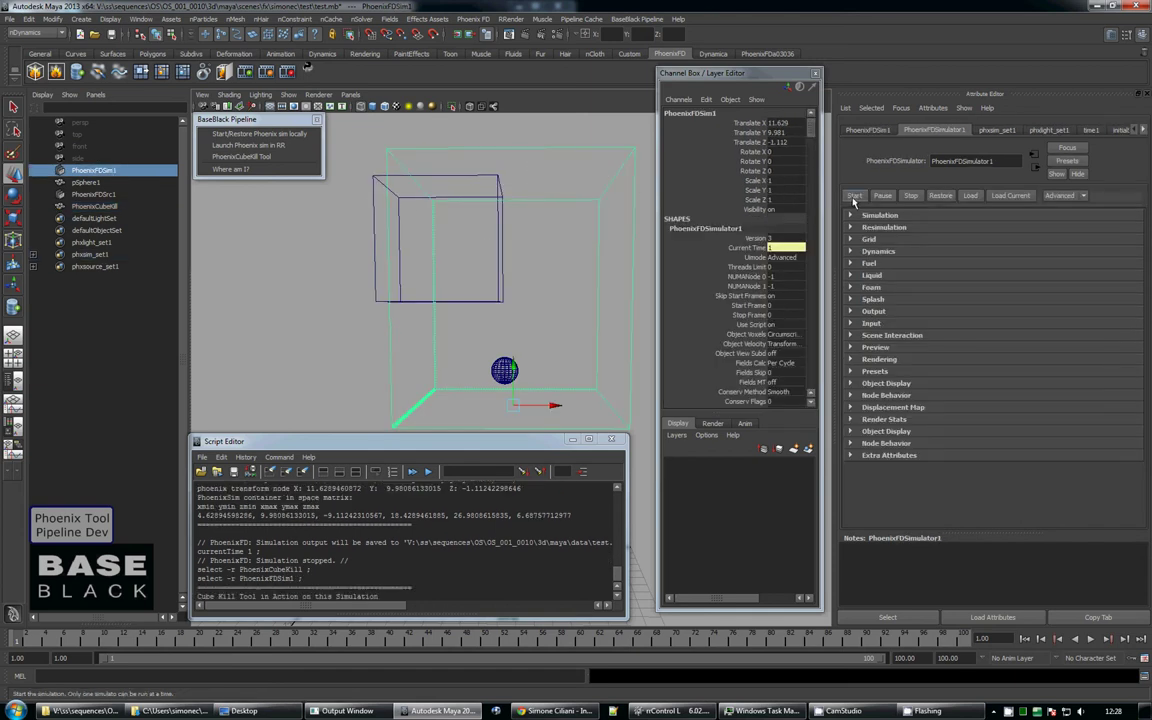
pyautogui.click(377, 214)
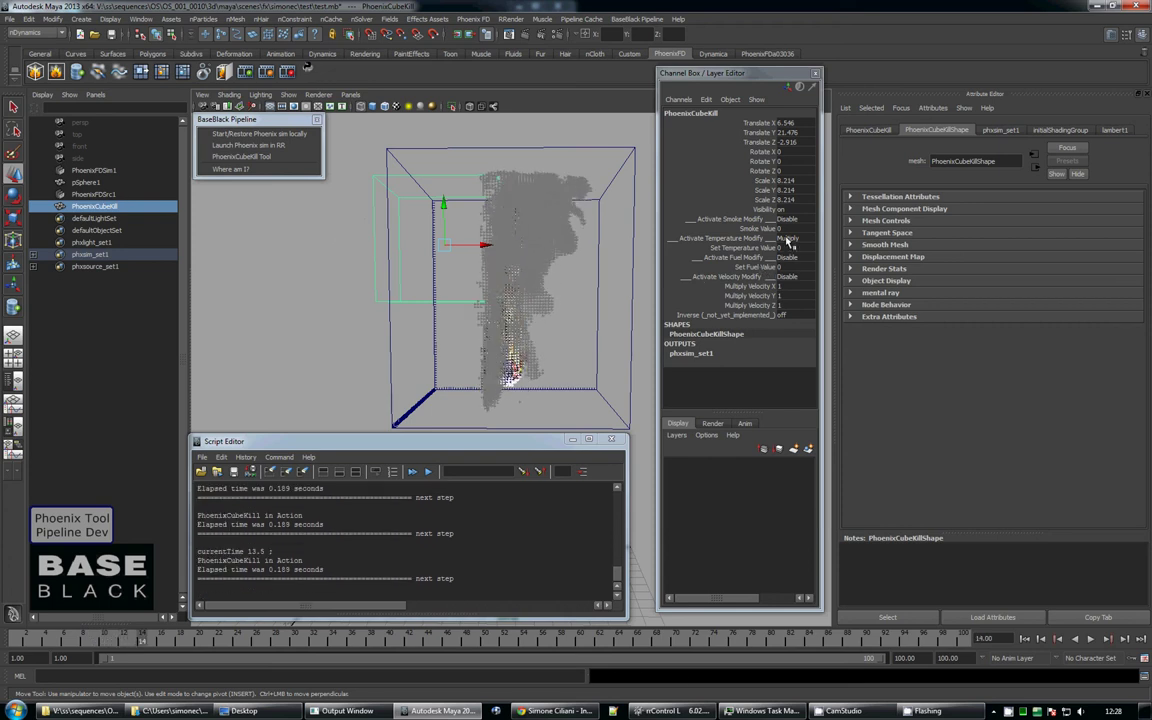
pyautogui.click(505, 150)
pyautogui.press('Escape')
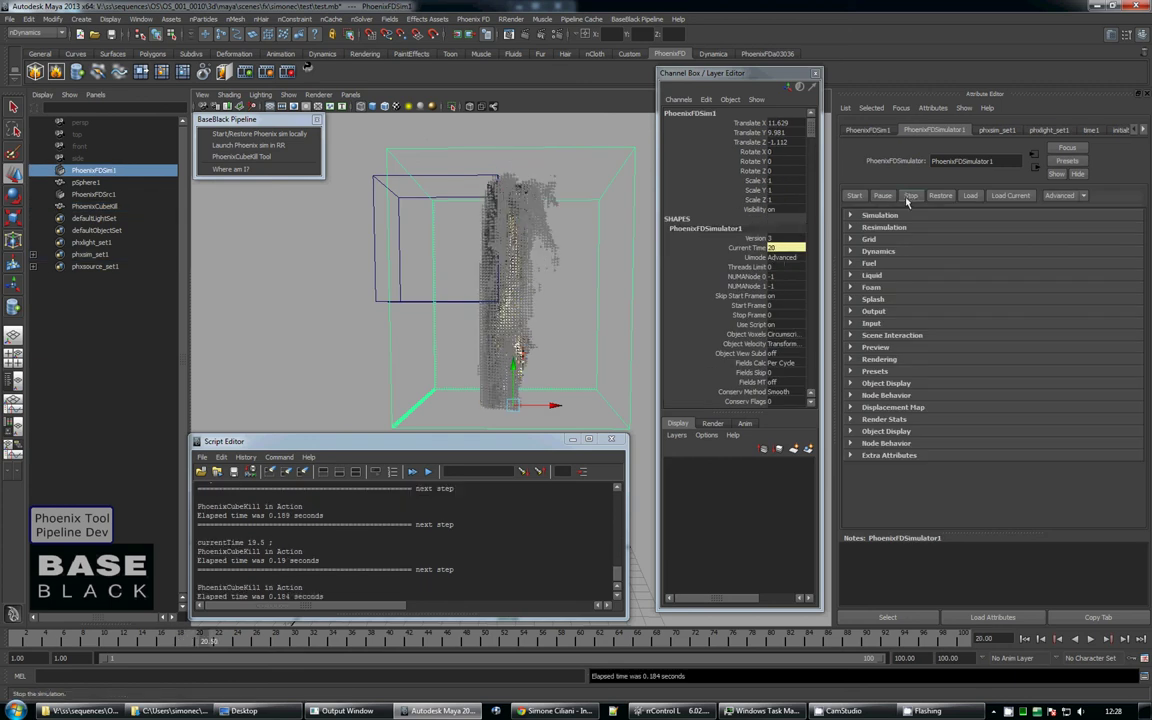
# On PhoenixCubeKill, disable temperature modify and set velocity modify to Multiply
pyautogui.click(383, 192)
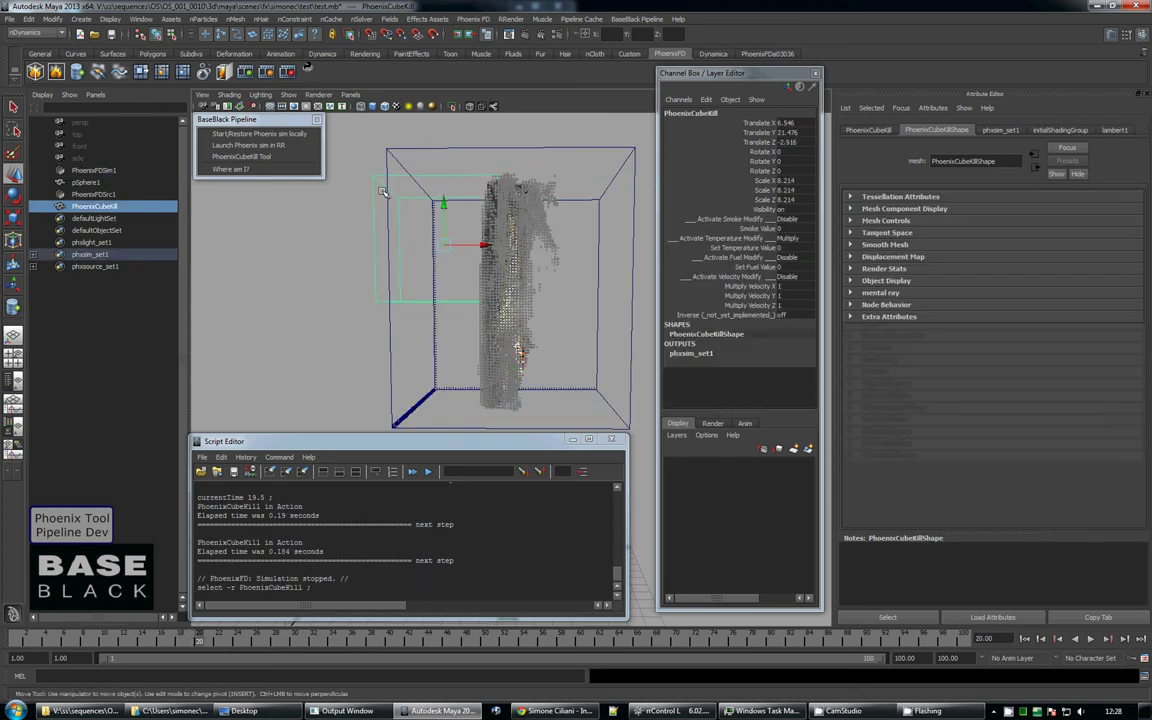
pyautogui.click(787, 241)
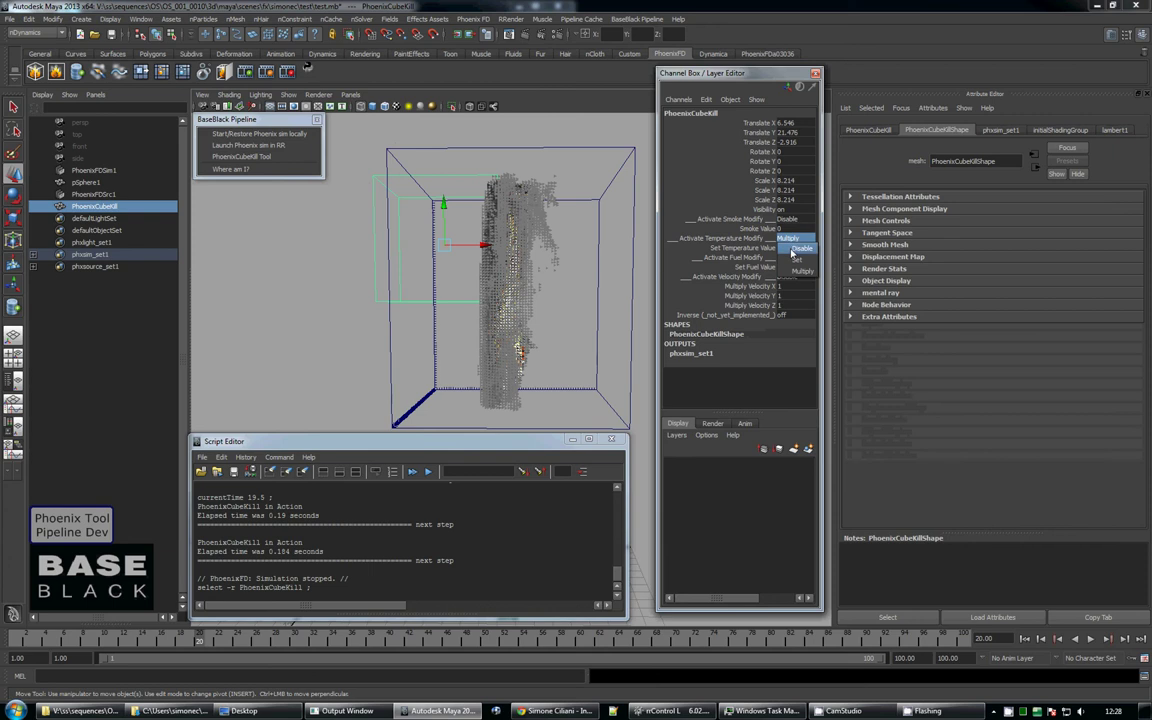
pyautogui.click(722, 222)
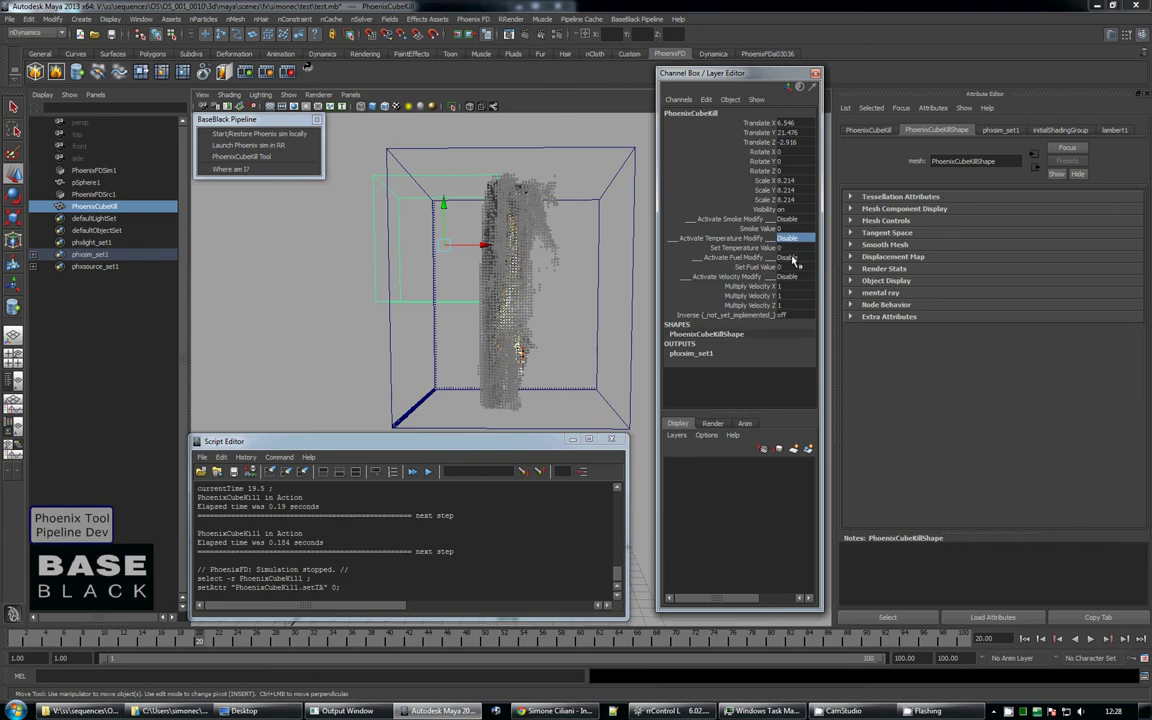
pyautogui.click(787, 276)
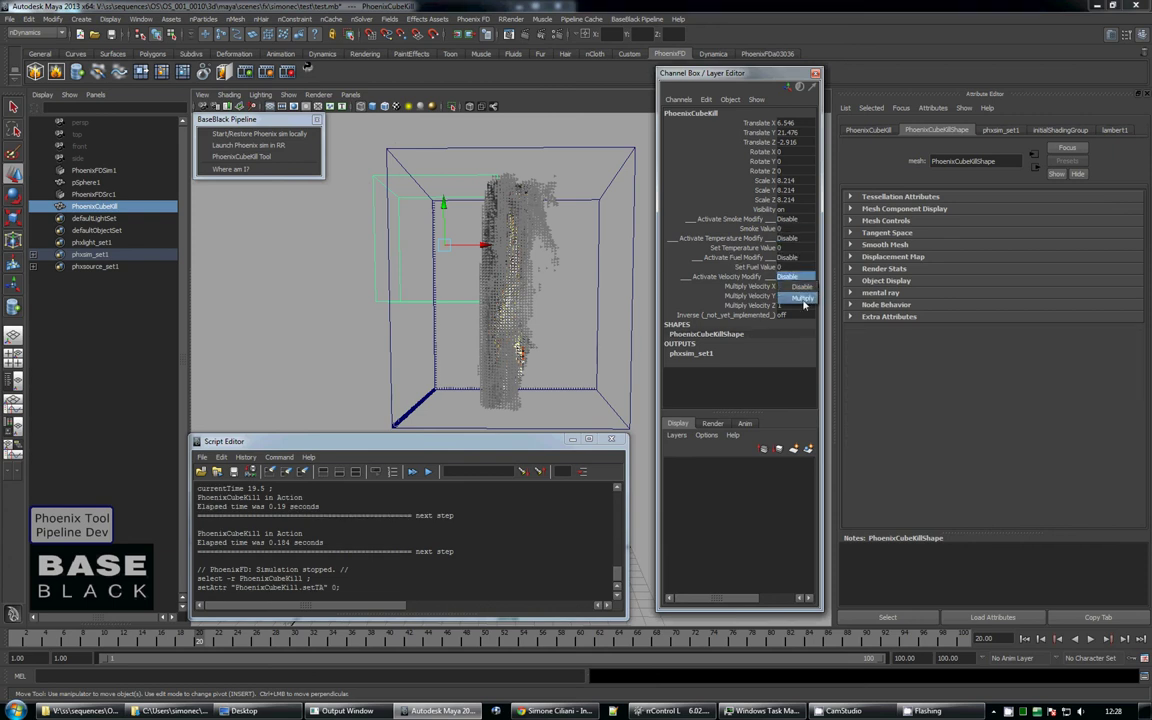
pyautogui.click(803, 299)
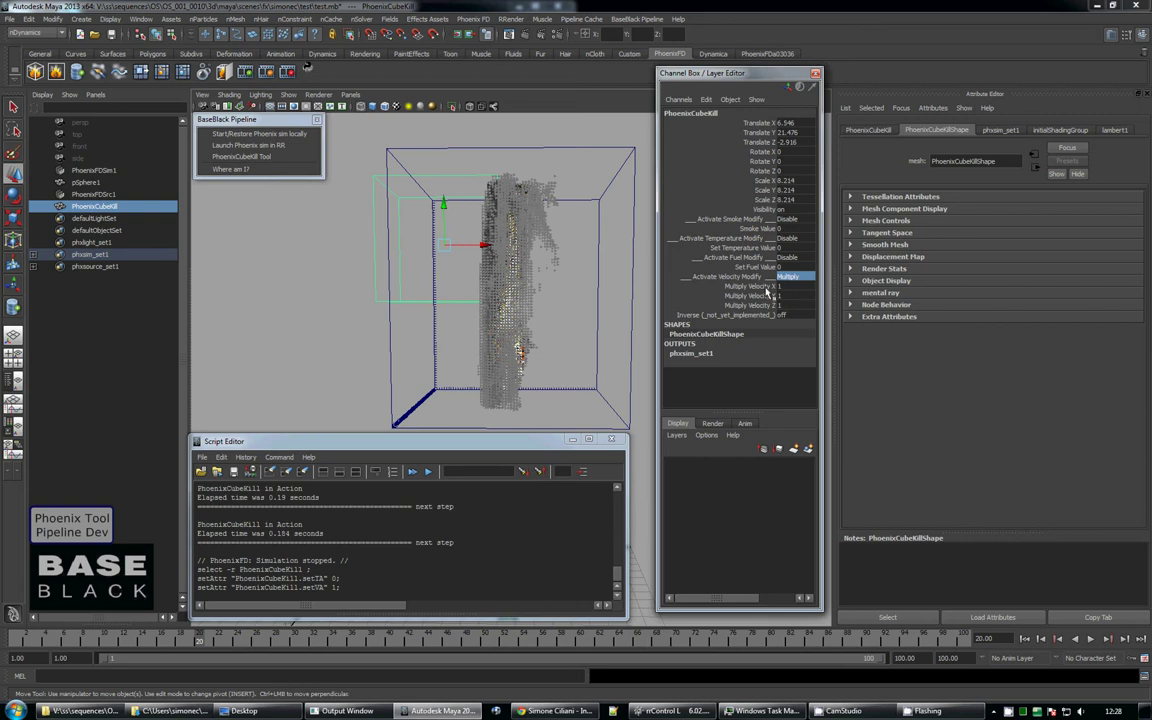
# Key Multiply Velocity X, Y, Z at 1 on frame 20, then key Y at -1 on frame 35
pyautogui.moveTo(771, 287); pyautogui.dragTo(773, 306)
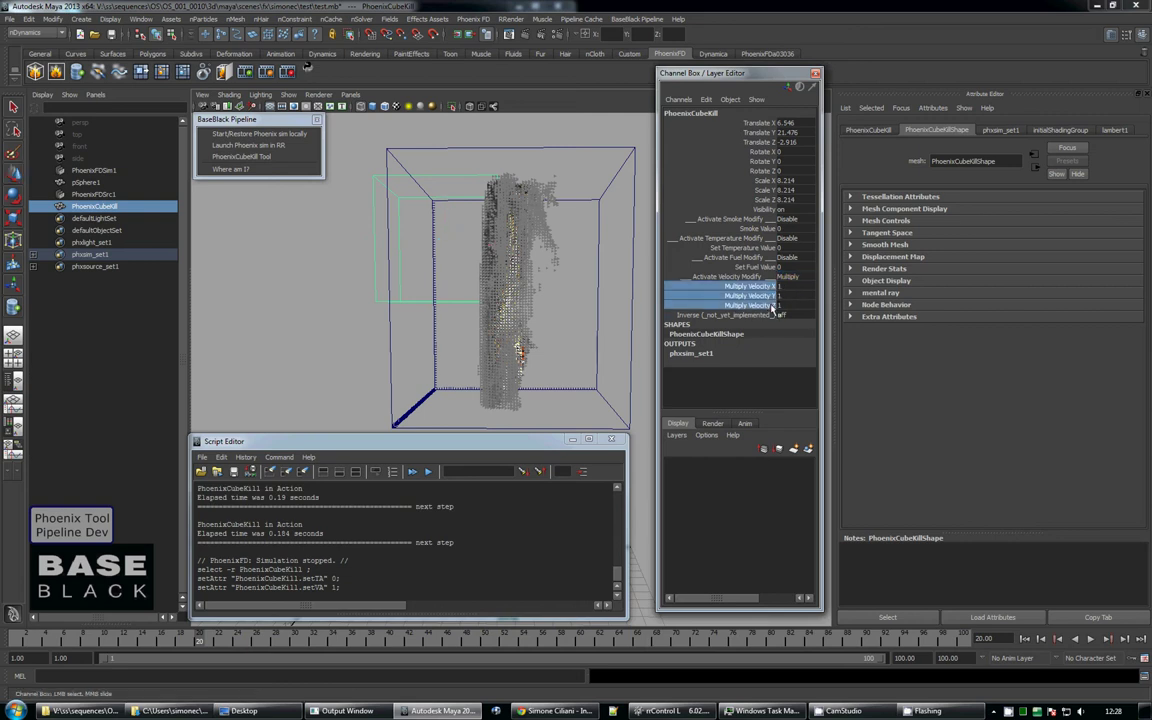
pyautogui.rightClick(773, 301)
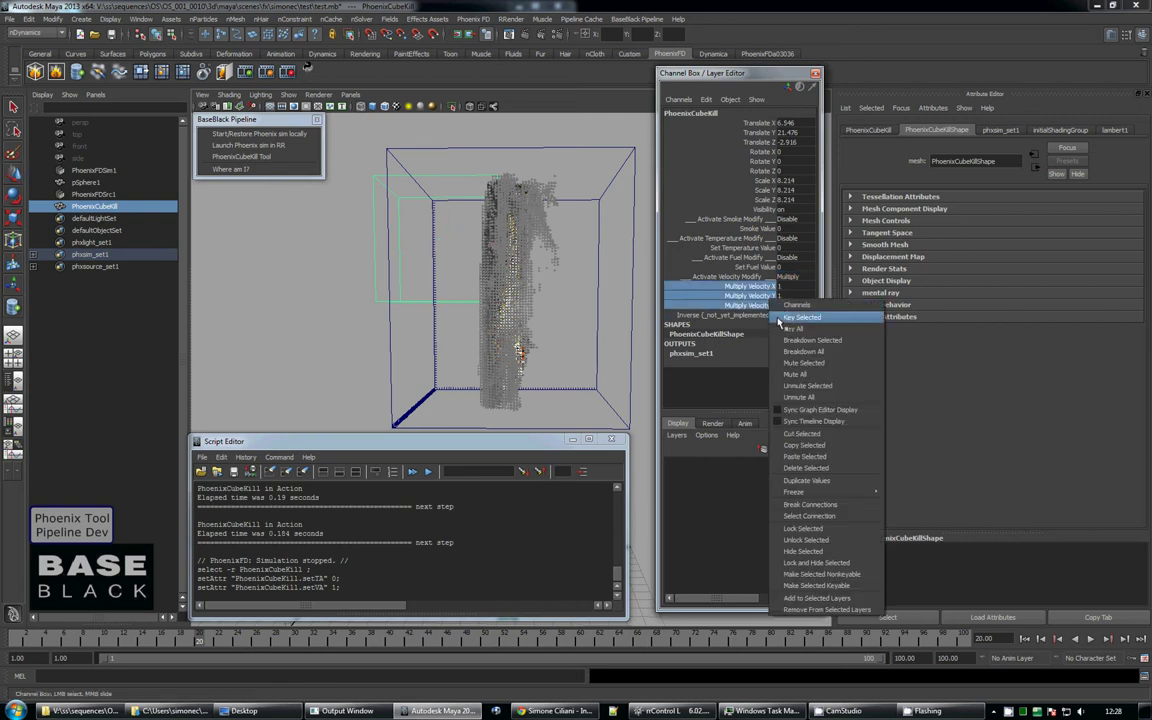
pyautogui.click(784, 310)
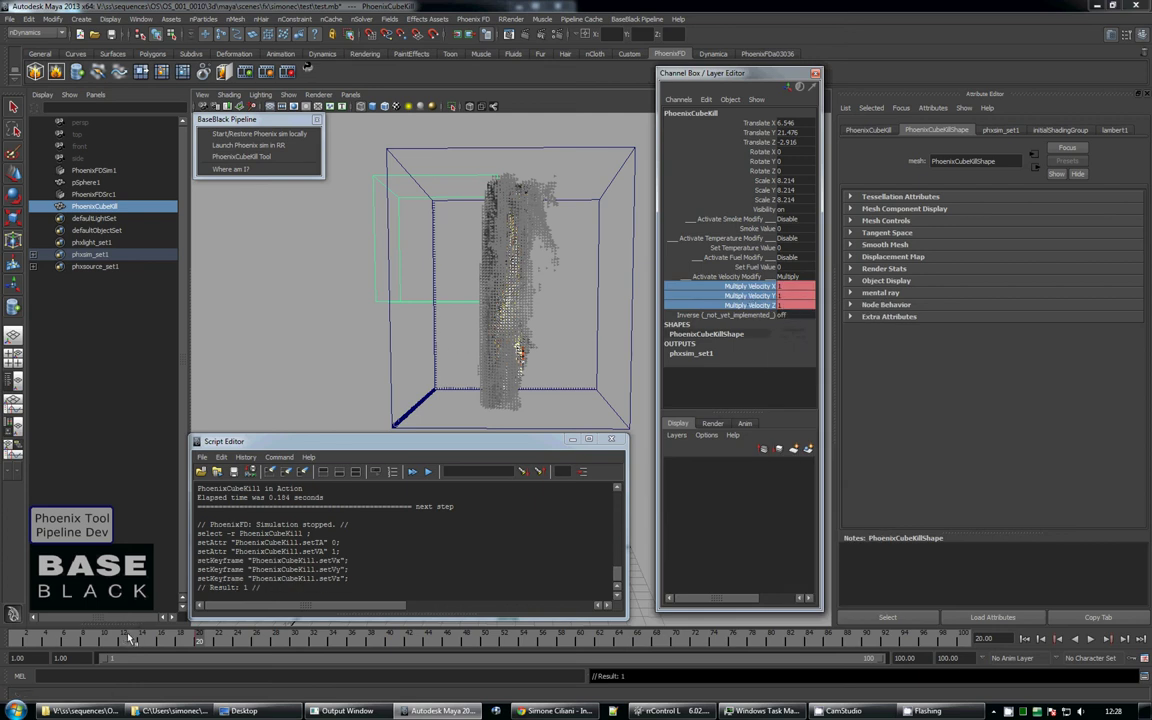
pyautogui.click(348, 641)
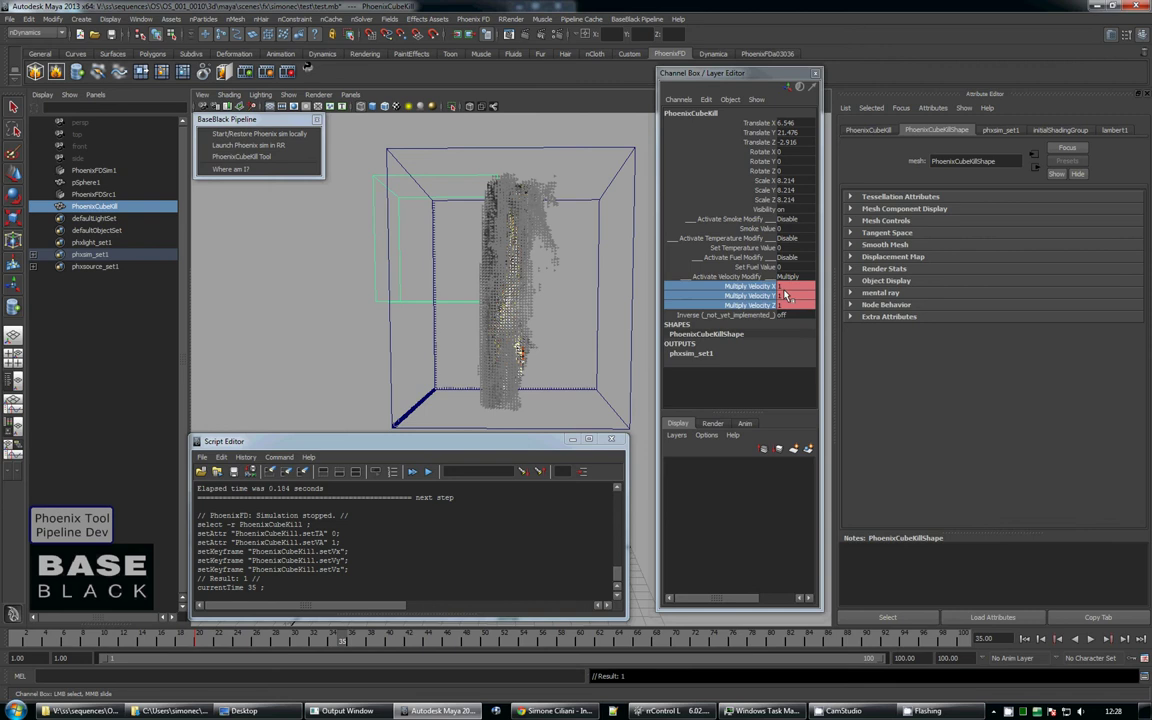
pyautogui.click(785, 296)
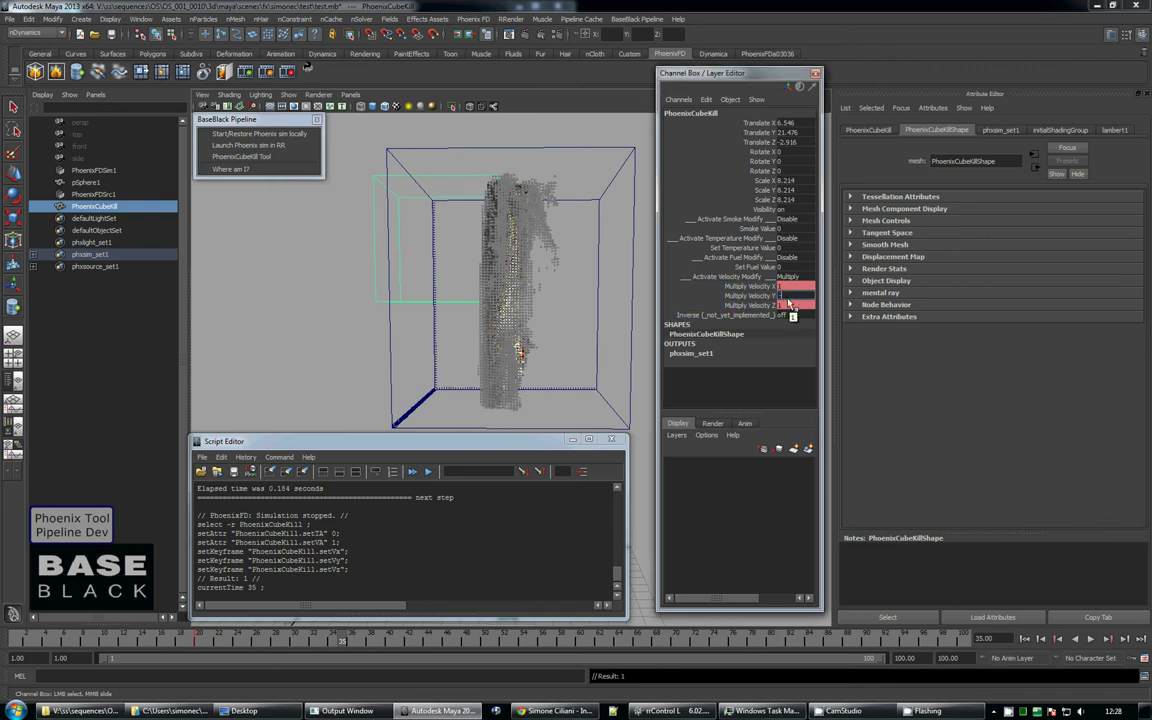
pyautogui.write('-1')
pyautogui.press('Return')
pyautogui.click(766, 294)
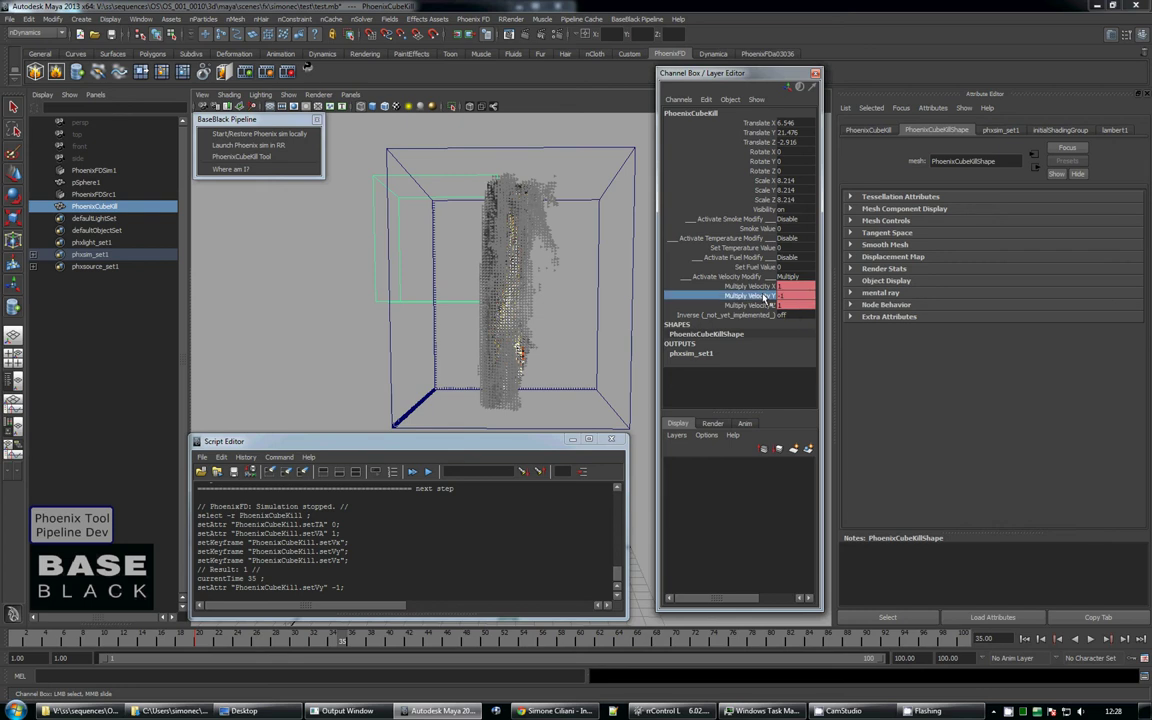
pyautogui.rightClick(770, 296)
pyautogui.click(779, 316)
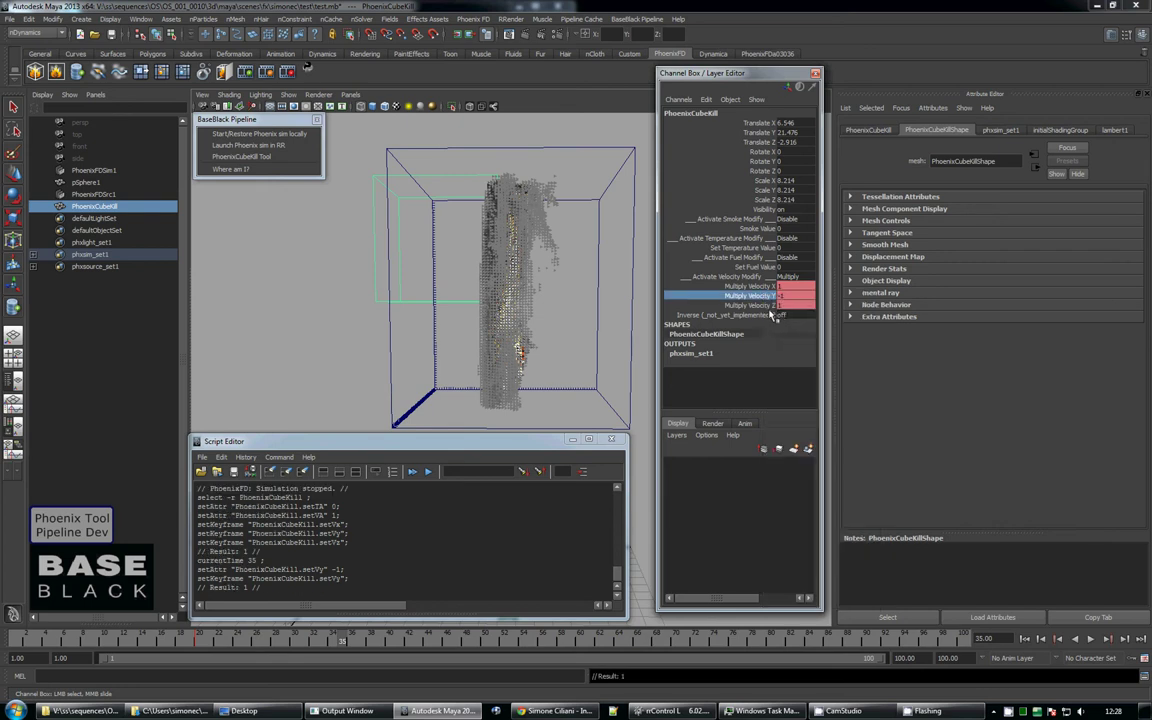
# Rerun the PhoenixFDSim1 simulation with the keyed velocity and pause it near frame 44
pyautogui.click(93, 170)
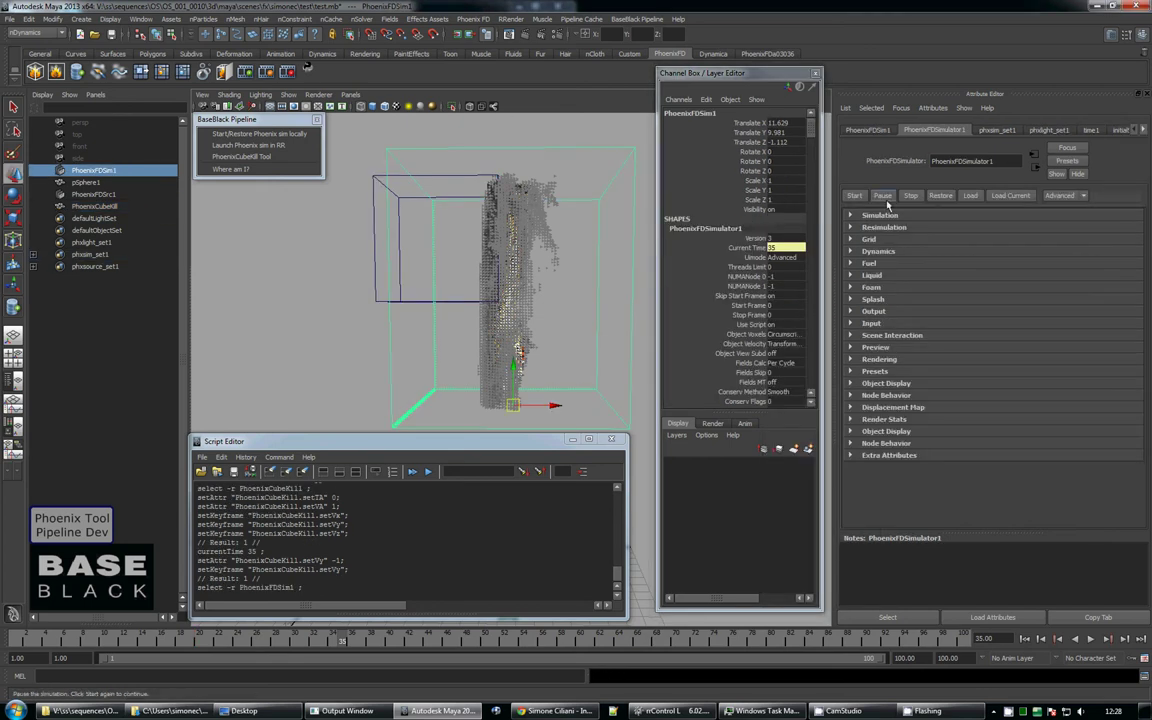
pyautogui.click(855, 196)
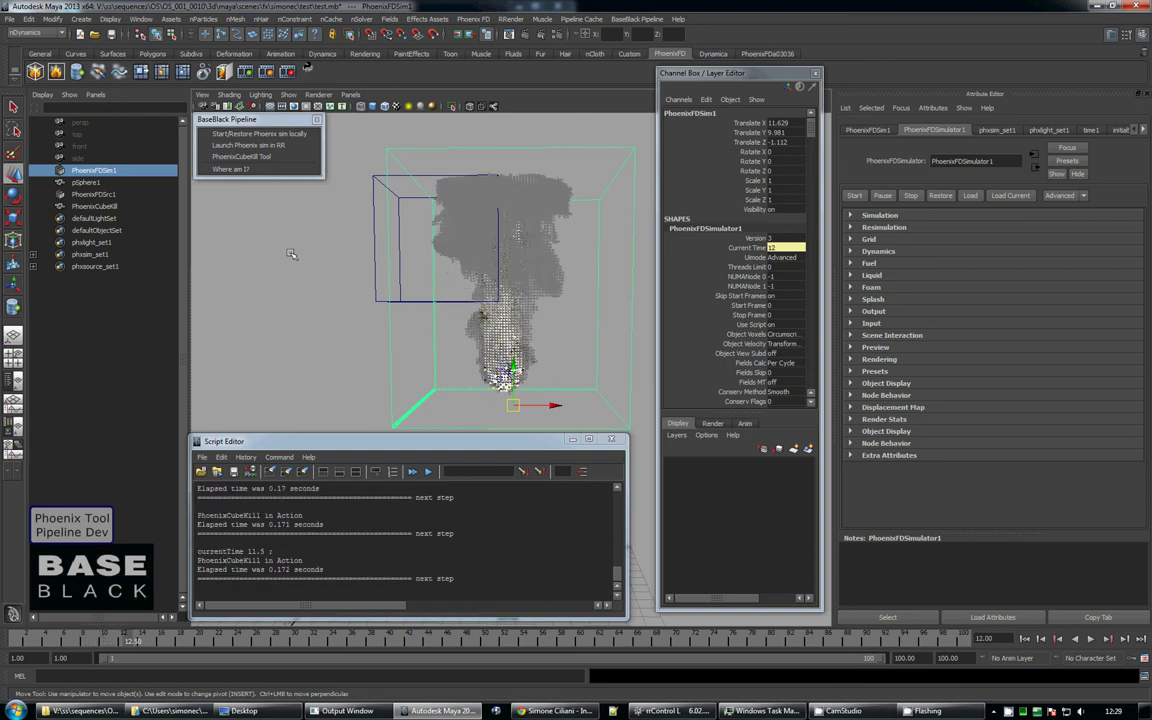
pyautogui.click(313, 221)
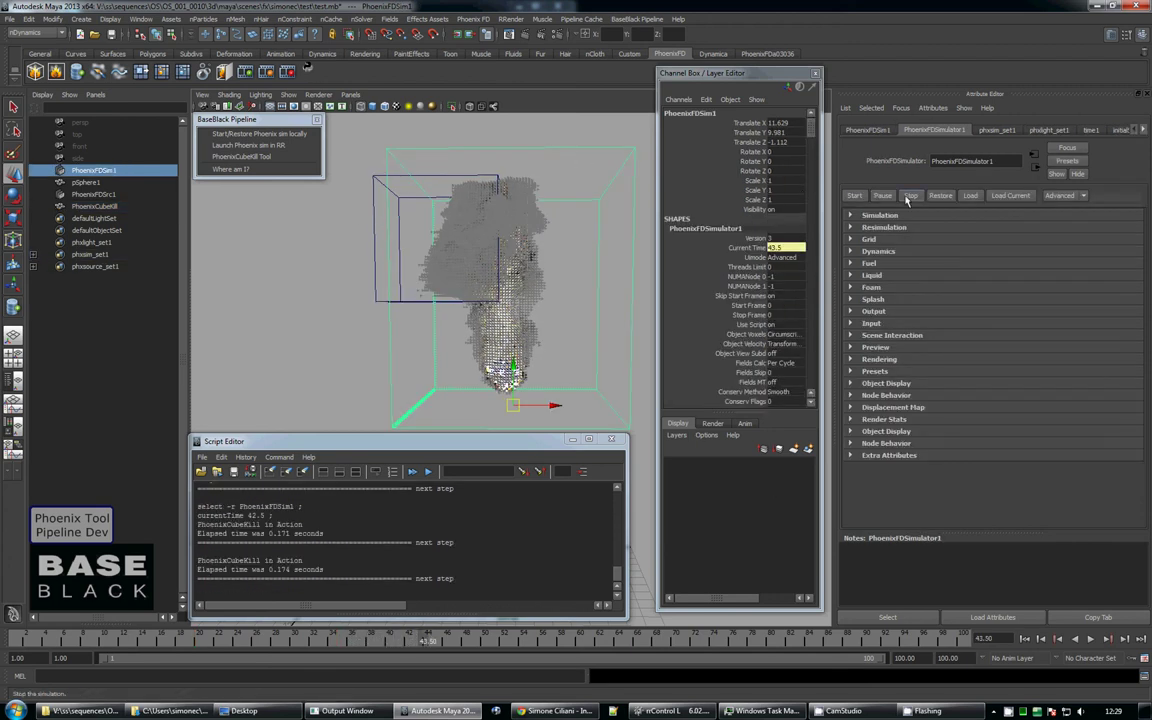
pyautogui.click(882, 195)
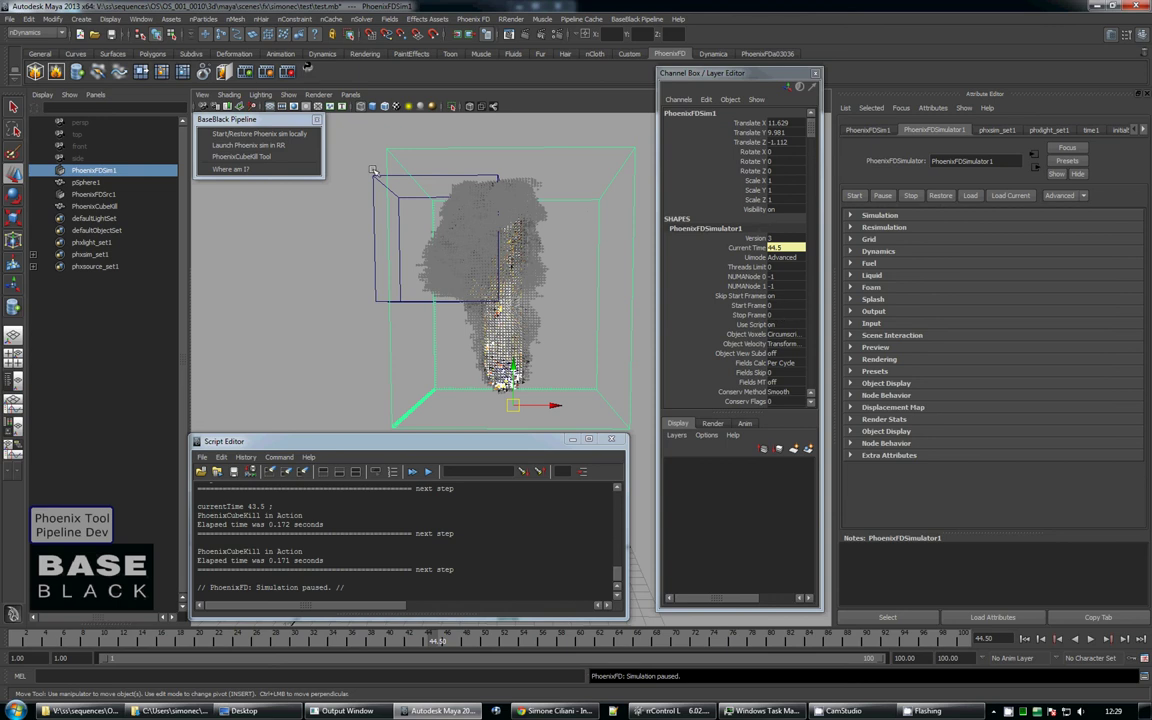
pyautogui.click(376, 216)
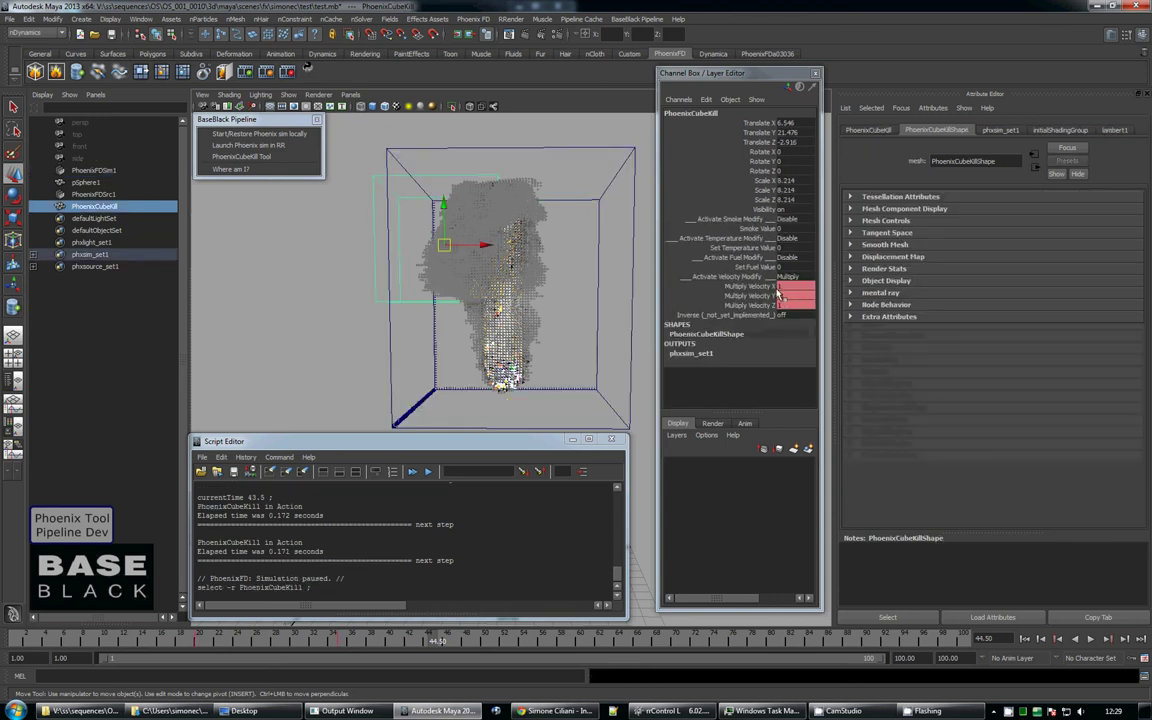
# Break the keyed connections on Multiply Velocity X, Y, Z and set Y to -2
pyautogui.moveTo(765, 287); pyautogui.dragTo(778, 306)
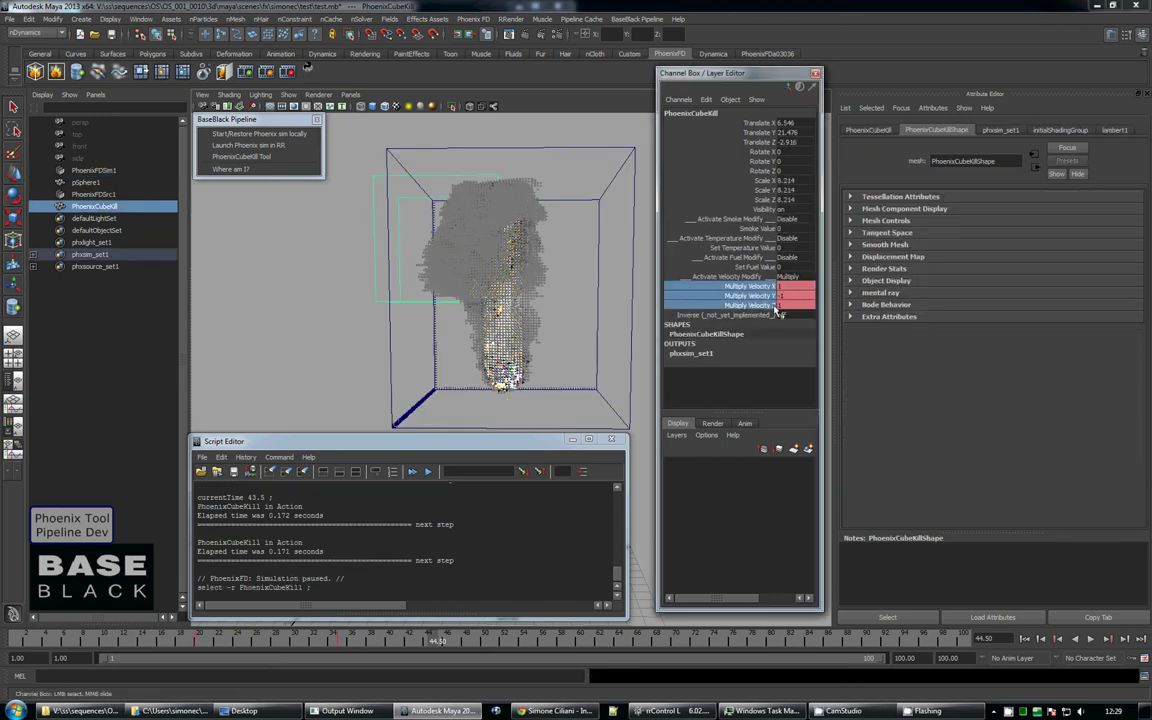
pyautogui.rightClick(779, 307)
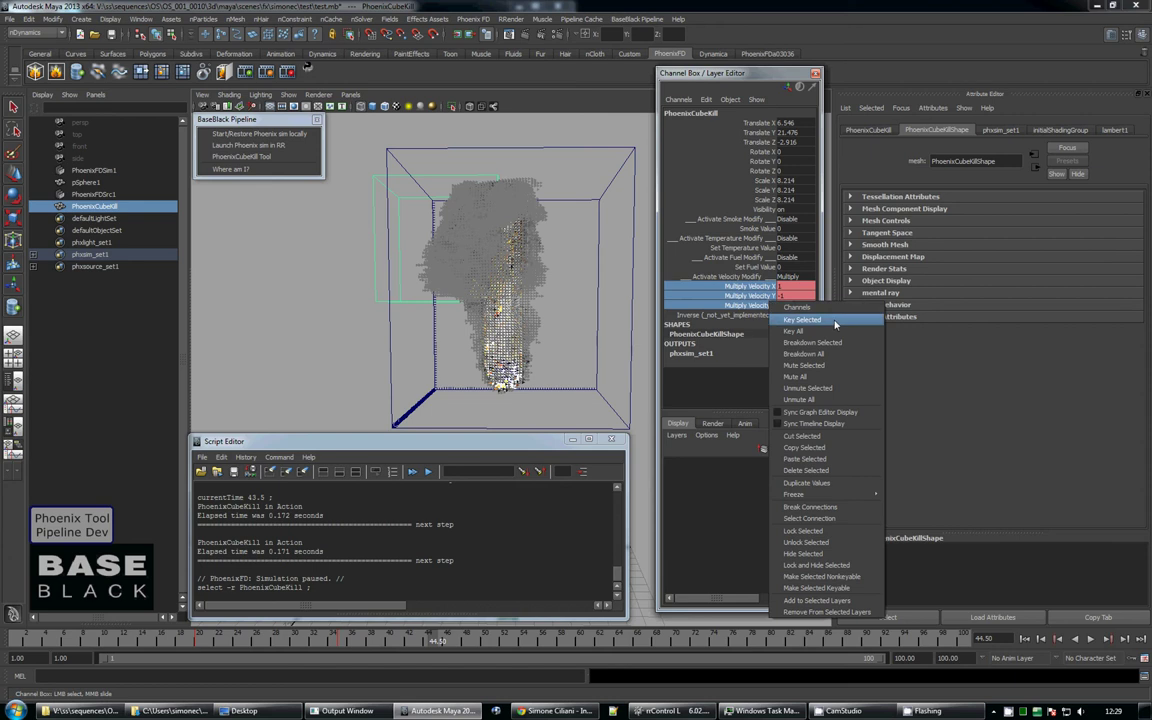
pyautogui.click(812, 507)
pyautogui.doubleClick(790, 295)
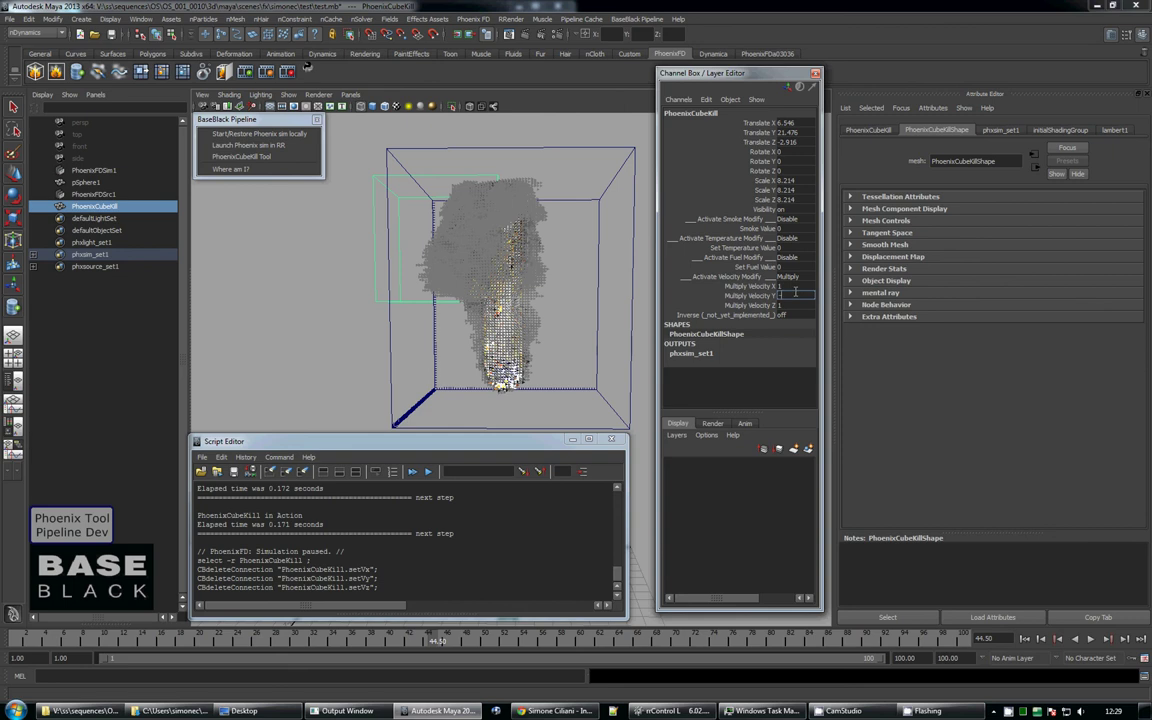
pyautogui.write('-1')
pyautogui.press('Return')
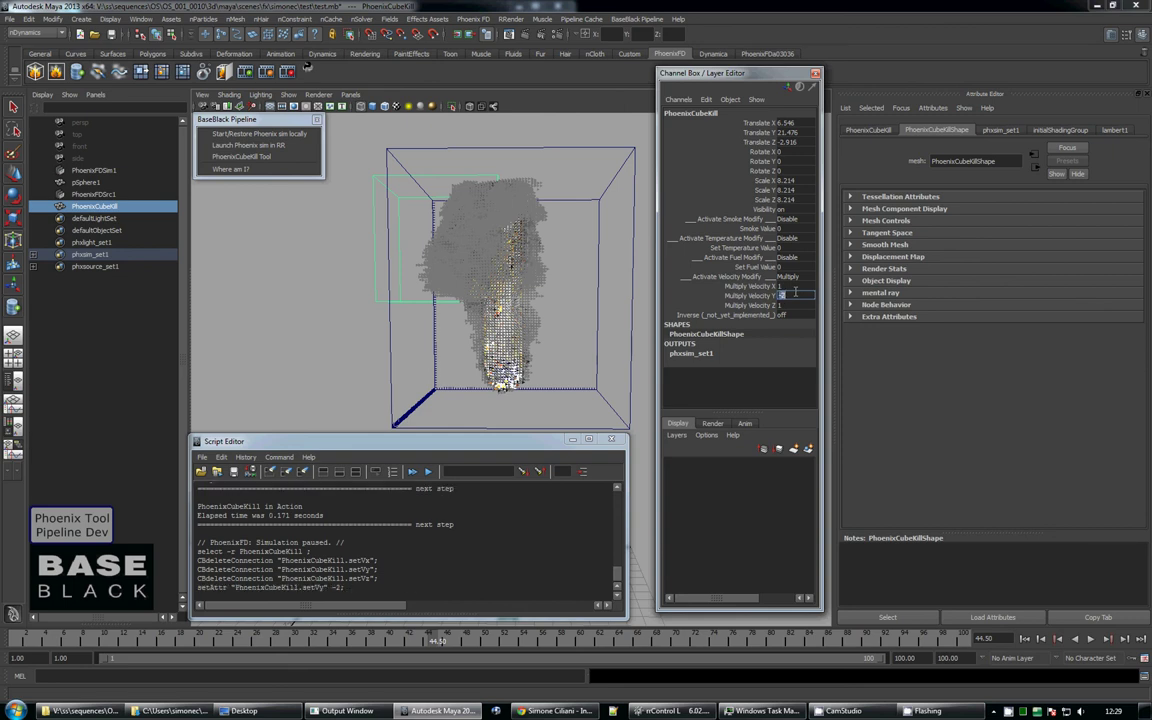
# Move PhoenixCubeKill right along X and stretch its X scale to 20.81
pyautogui.click(538, 278)
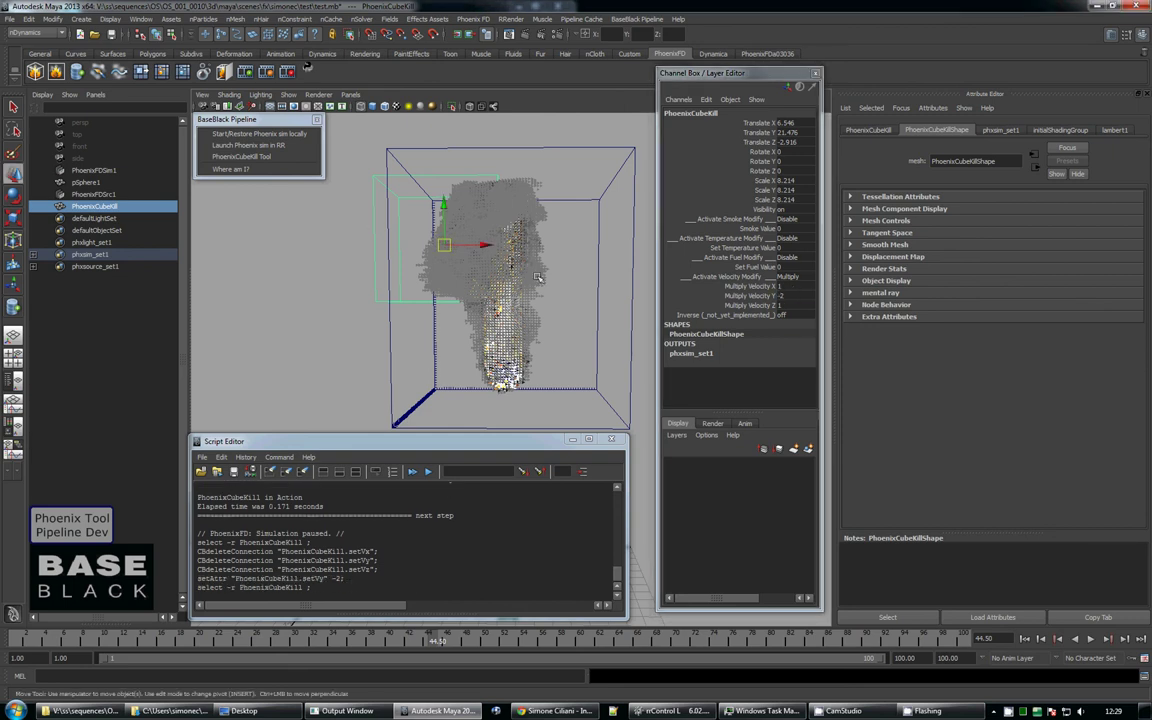
pyautogui.moveTo(488, 246); pyautogui.dragTo(627, 244)
pyautogui.press('e')
pyautogui.press('r')
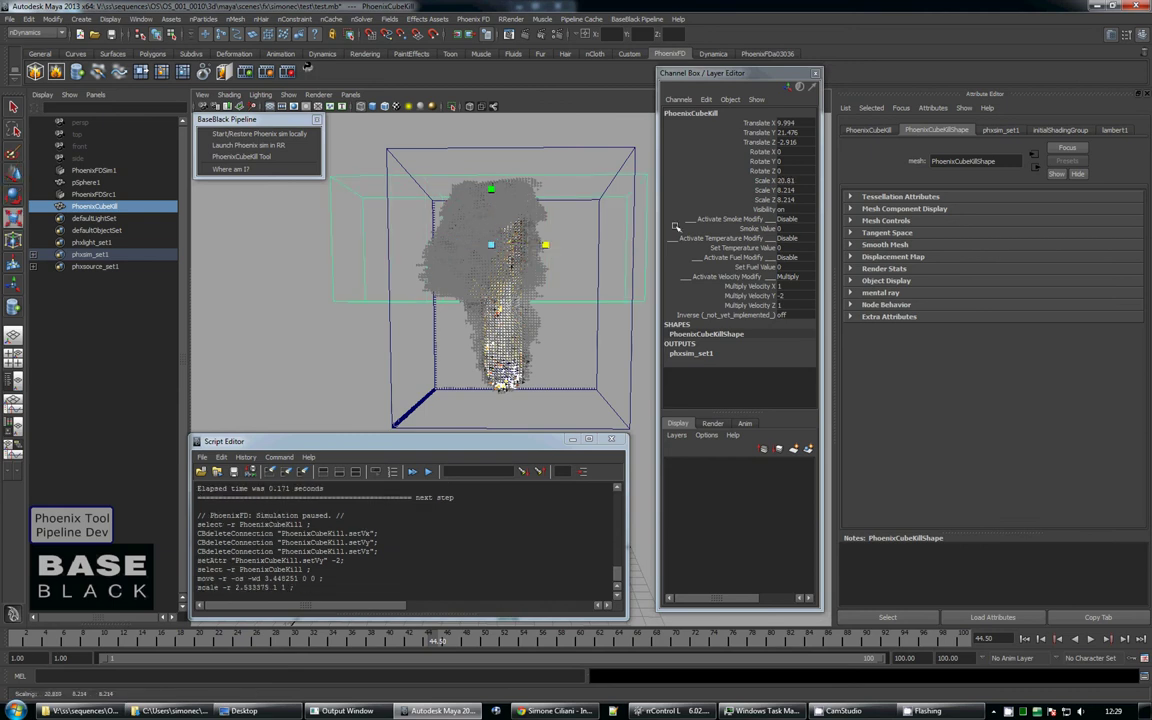
pyautogui.click(597, 140)
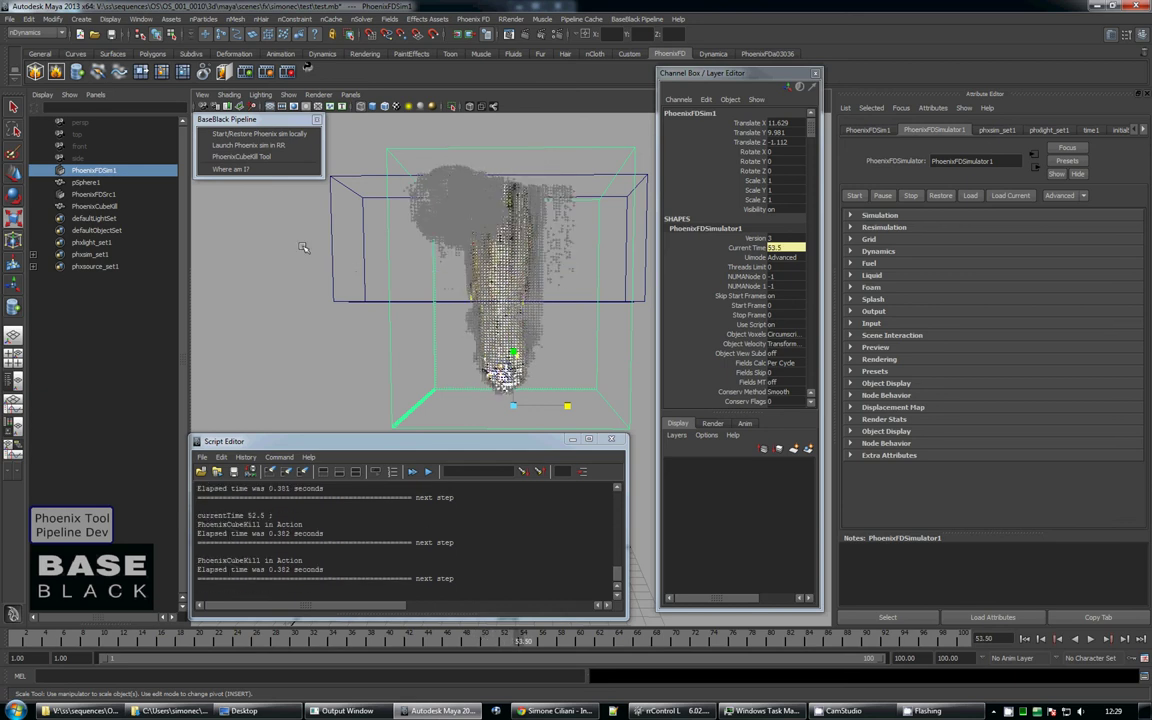
# Try Multiply Velocity Y at -10, then set Multiply Velocity X, Y and Z all to 0
pyautogui.moveTo(298, 238); pyautogui.dragTo(345, 257)
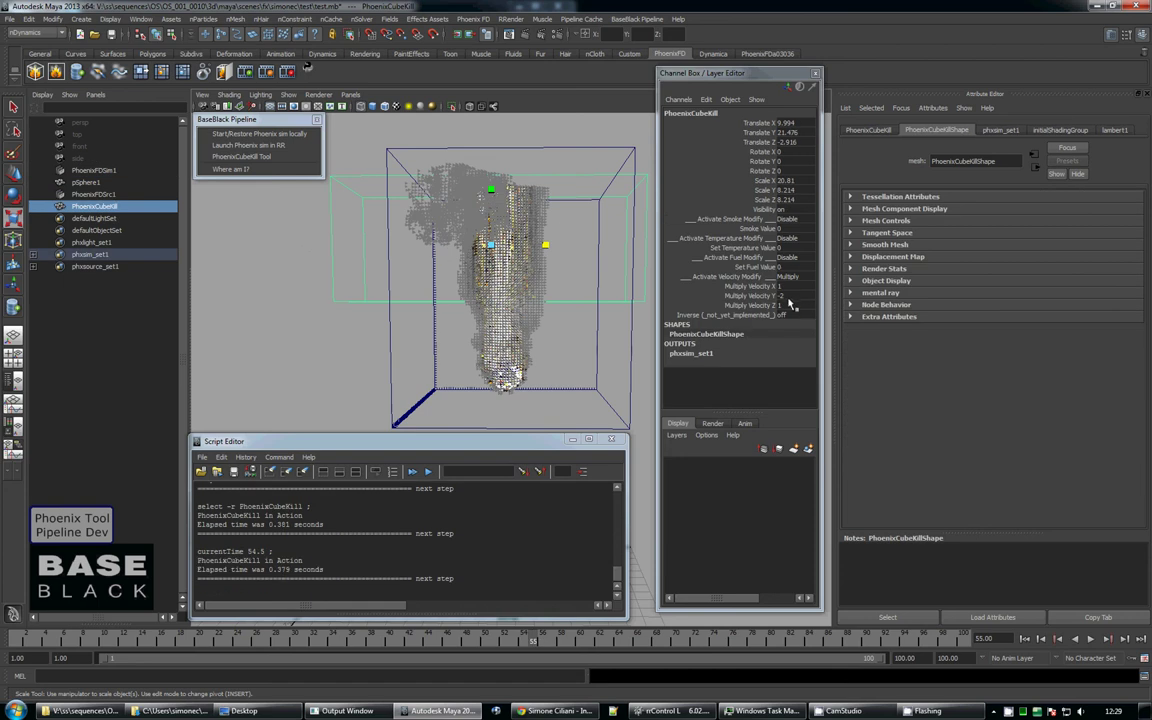
pyautogui.doubleClick(788, 296)
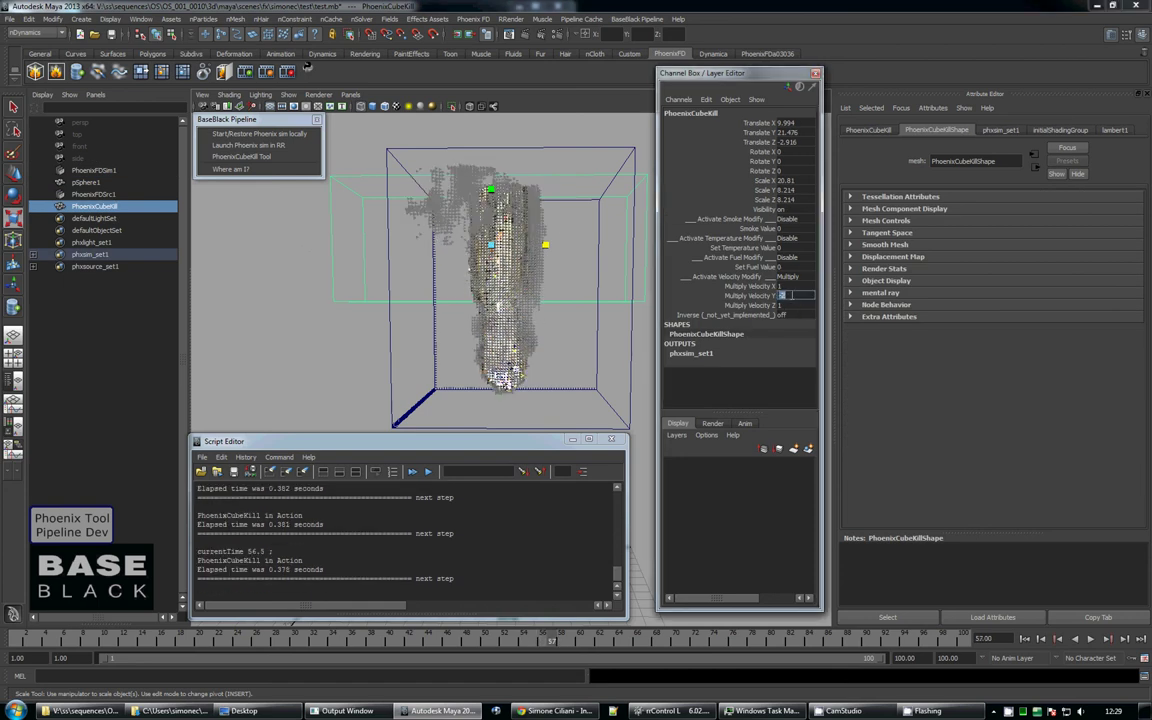
pyautogui.write('-10')
pyautogui.press('Return')
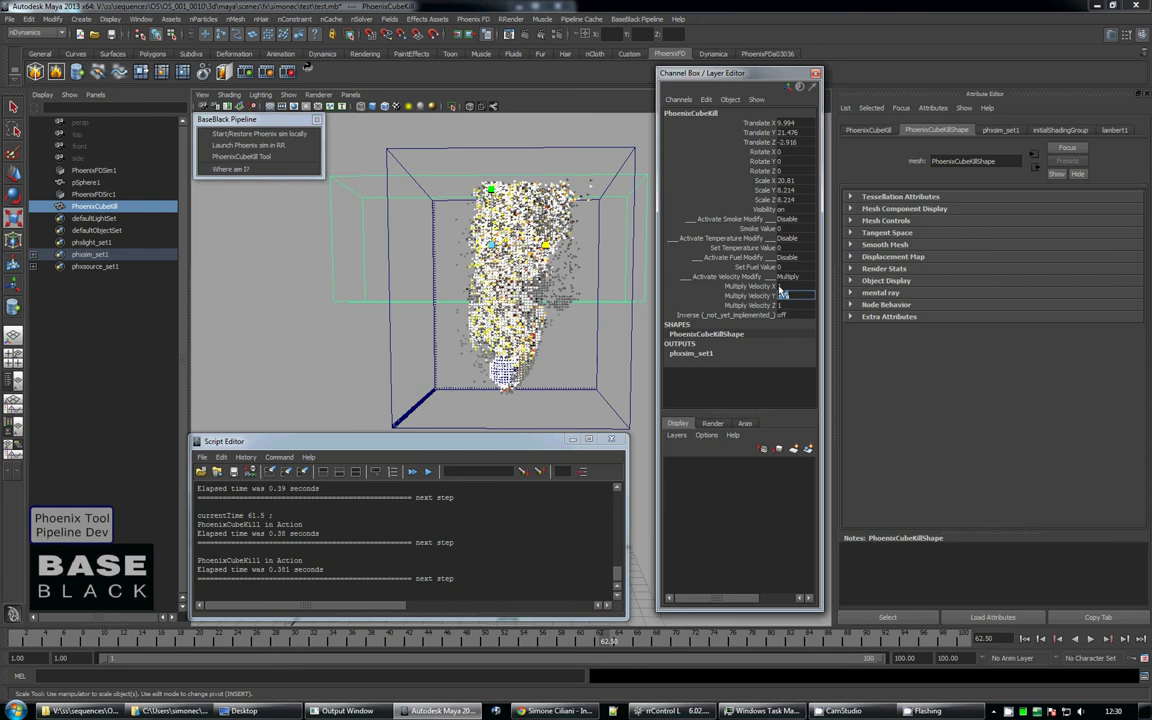
pyautogui.write('0')
pyautogui.press('Return')
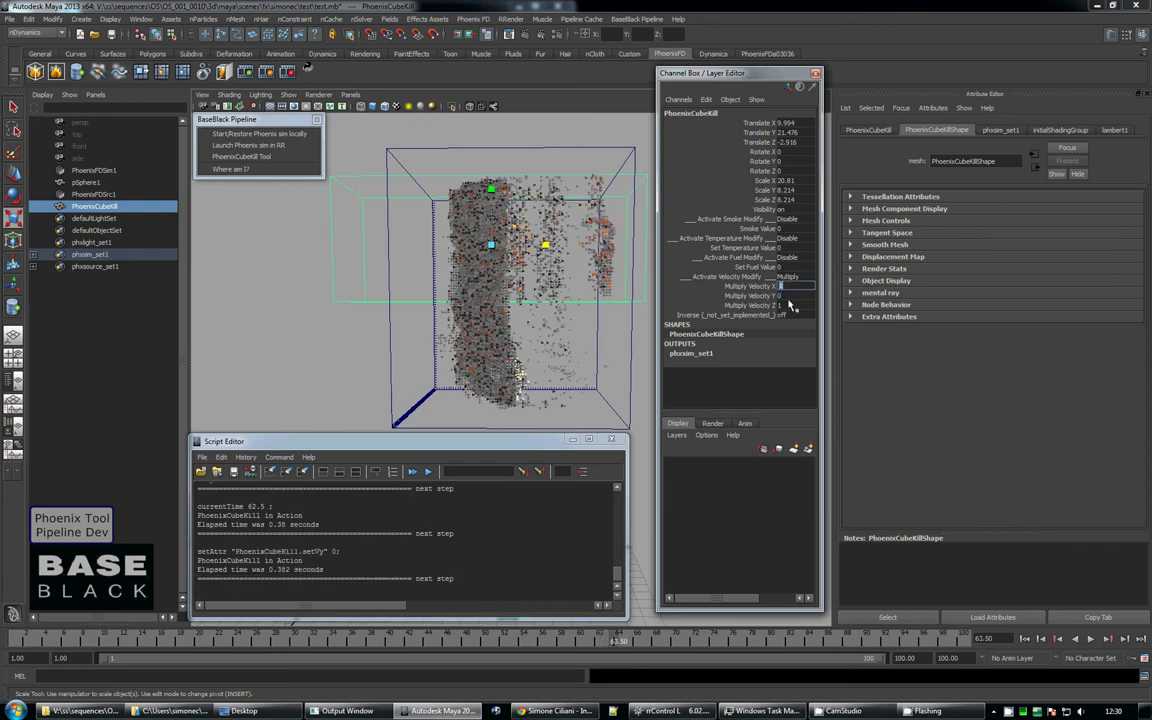
pyautogui.moveTo(790, 286); pyautogui.dragTo(790, 305)
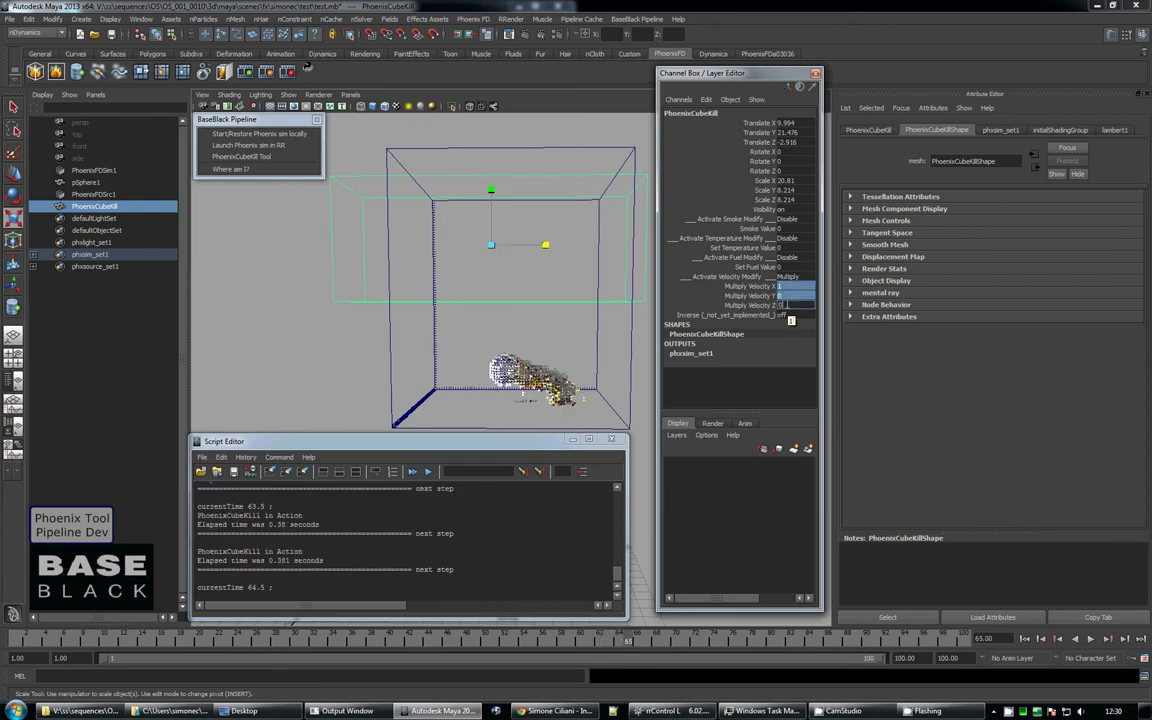
pyautogui.press('Return')
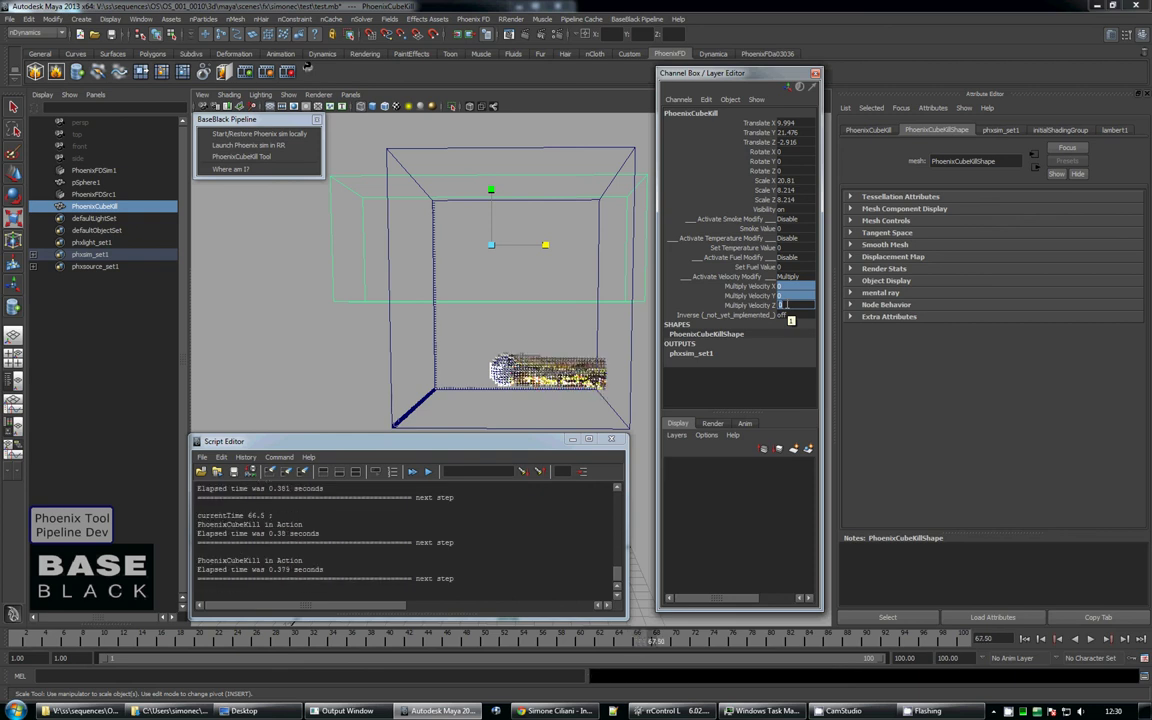
pyautogui.click(791, 285)
# Disable PhoenixCubeKill's velocity modify, then stop PhoenixFDSim1 and restart it from the beginning
pyautogui.click(788, 276)
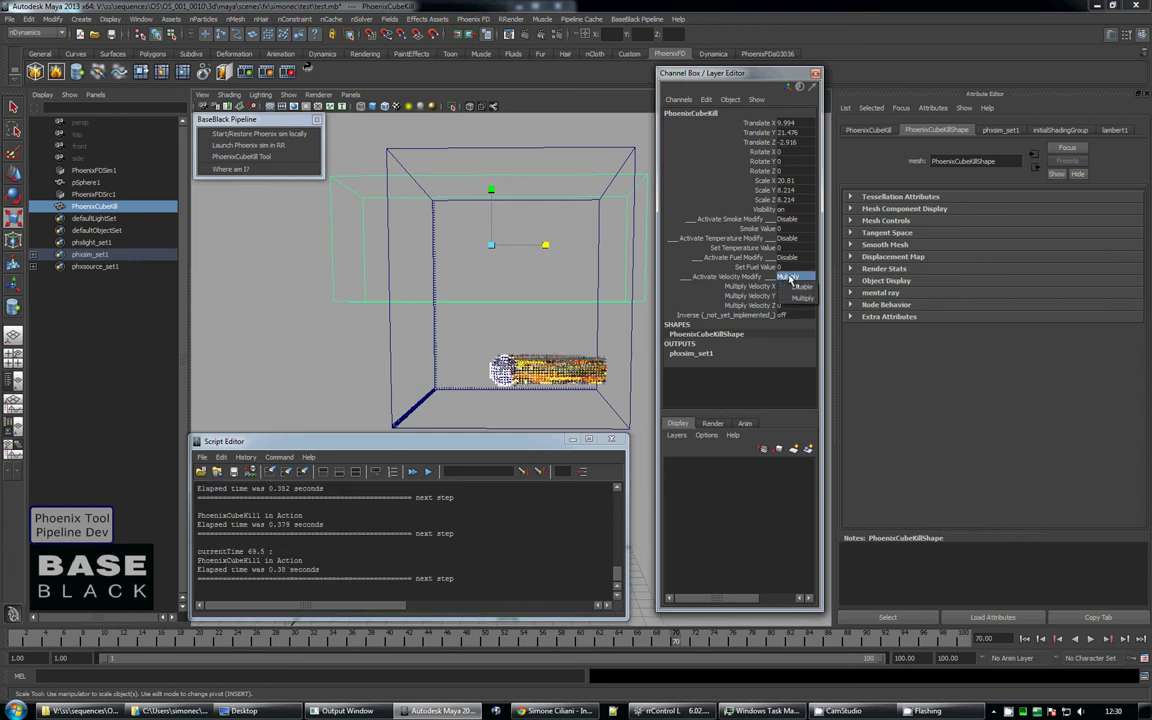
pyautogui.click(716, 250)
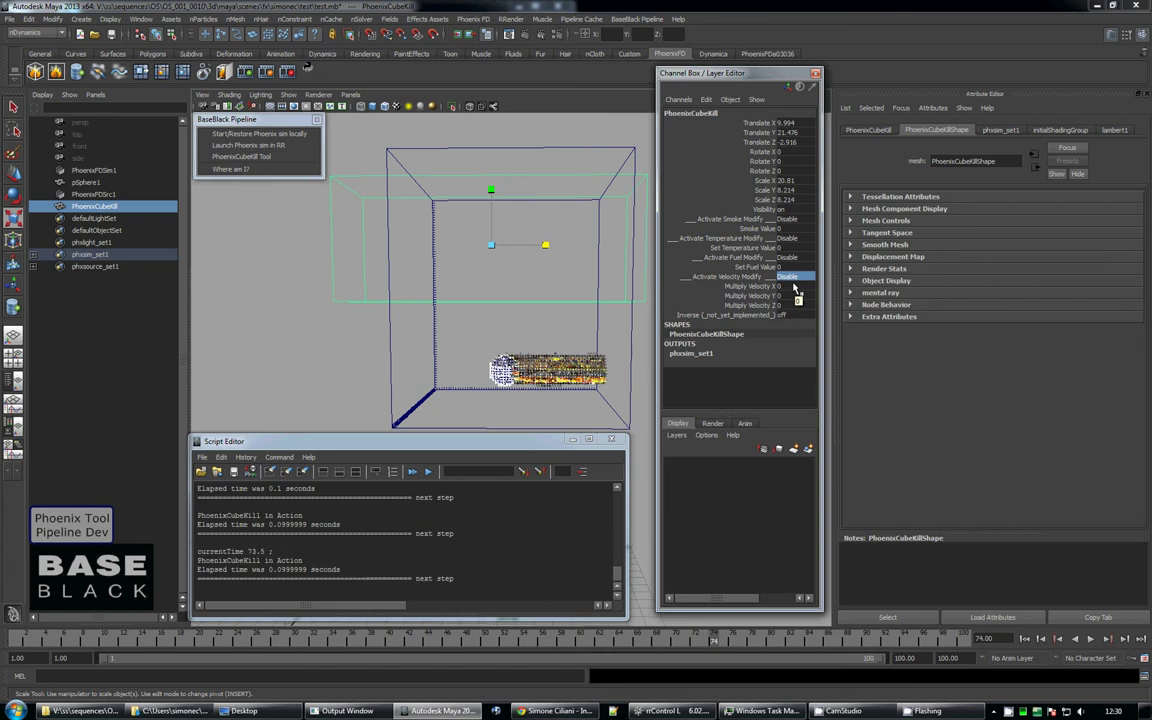
pyautogui.click(543, 152)
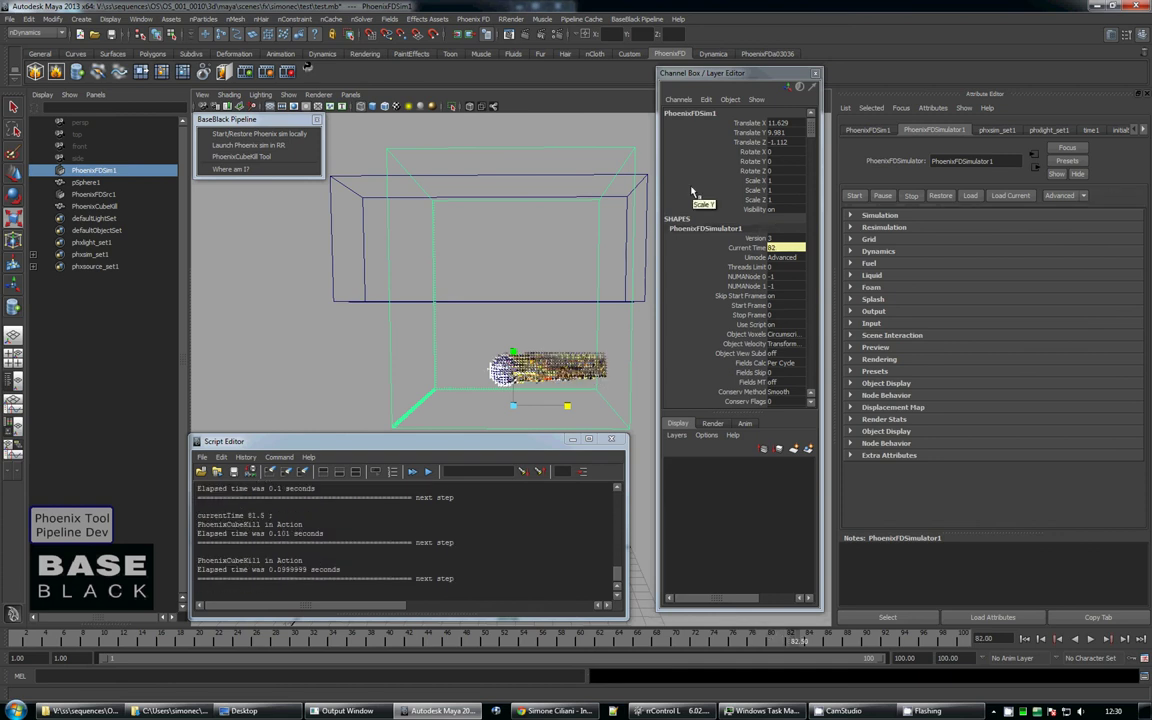
pyautogui.click(913, 196)
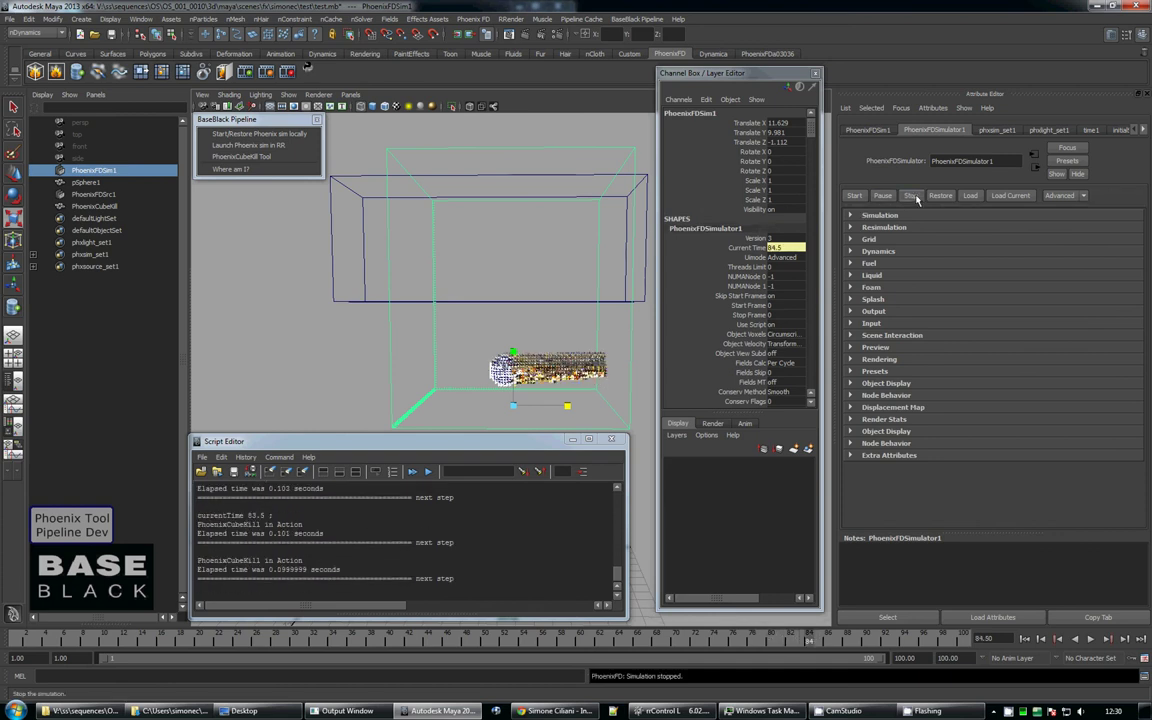
pyautogui.click(913, 197)
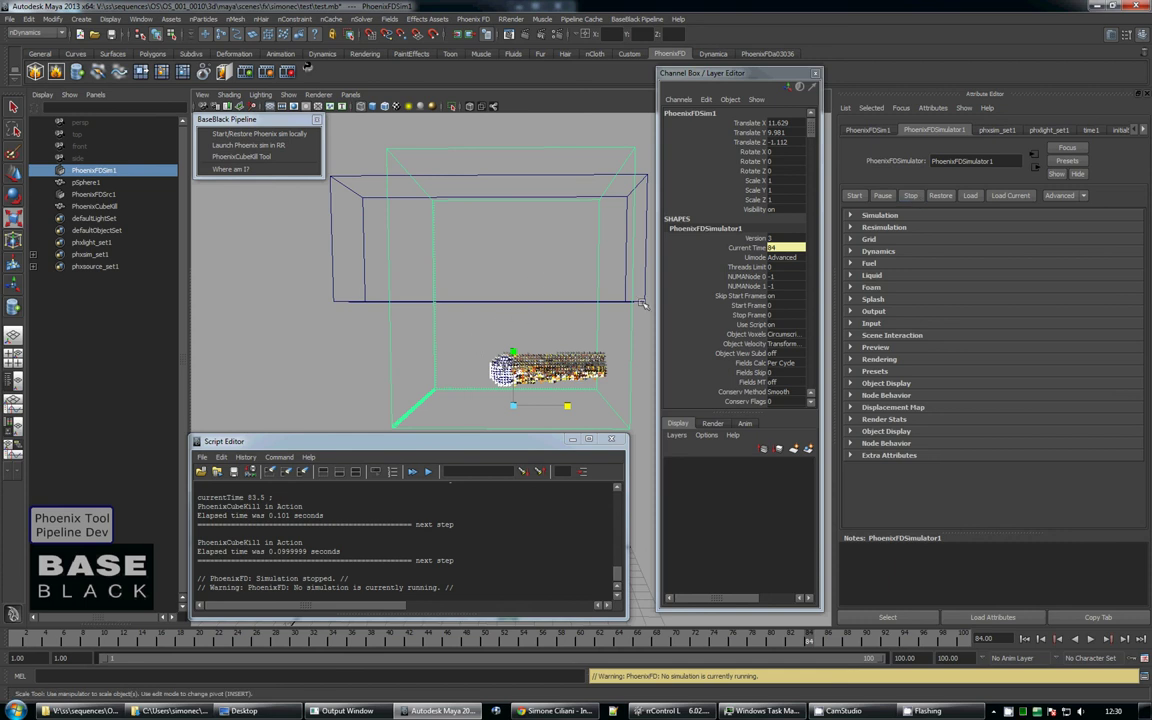
pyautogui.click(855, 195)
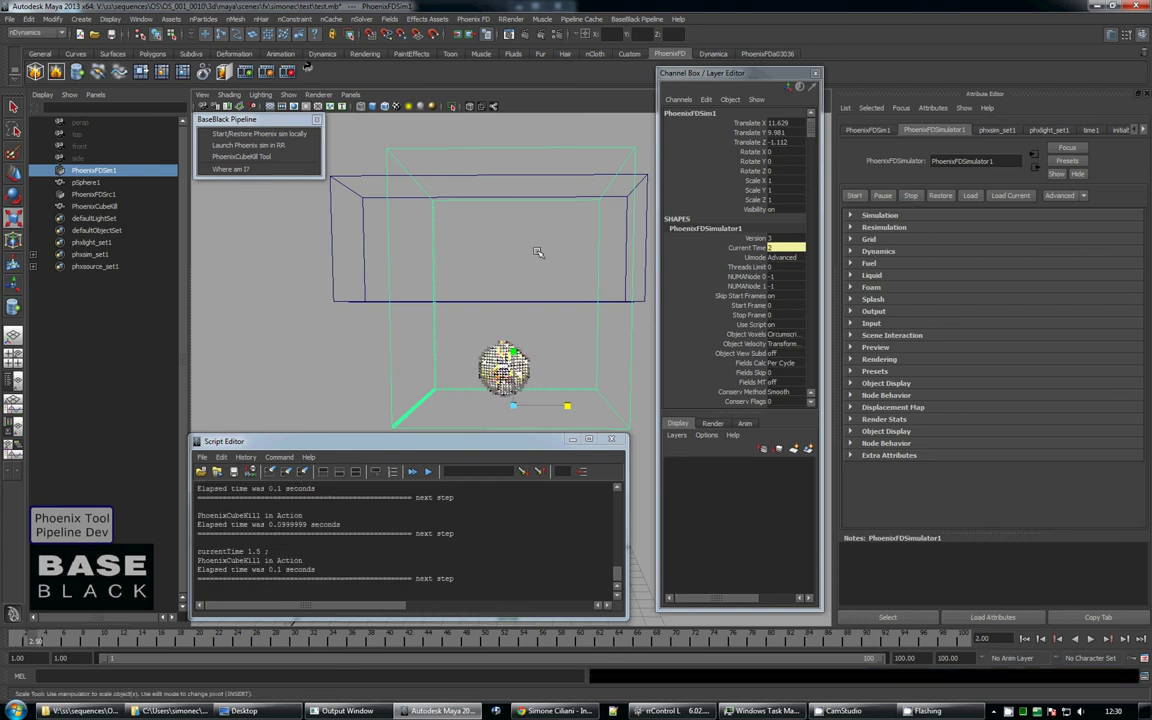
# Stop the running PhoenixFDSim1 simulation at frame 12
pyautogui.click(538, 299)
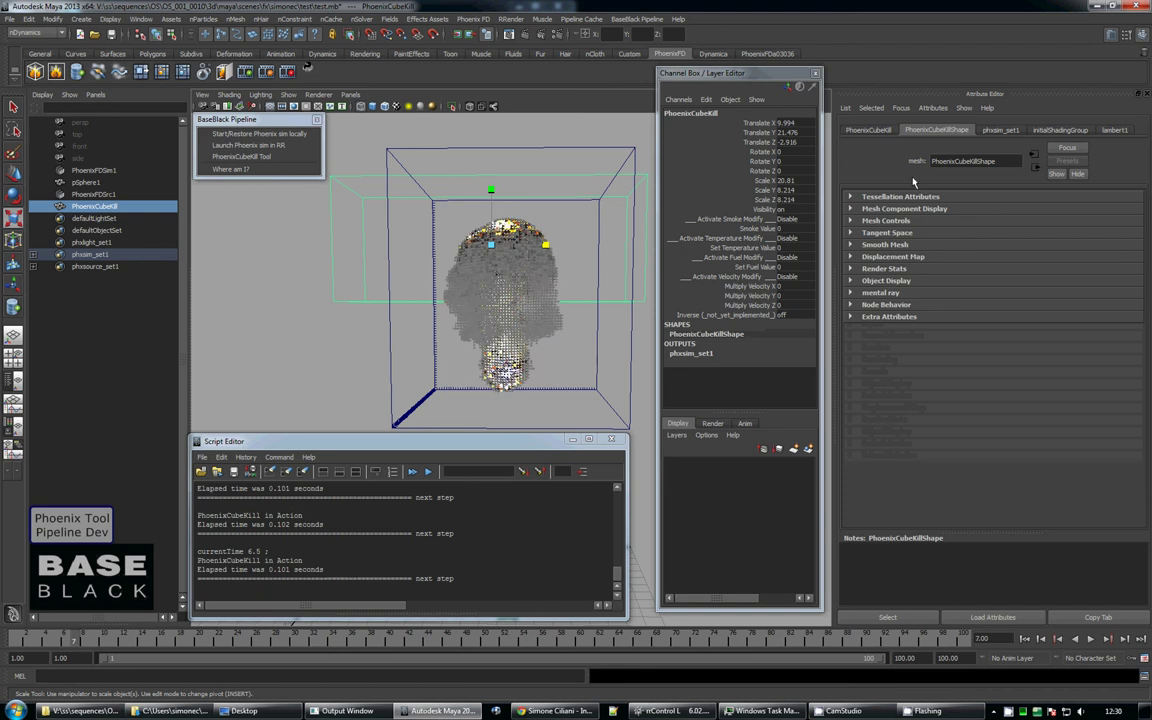
pyautogui.hotkey('ctrl', 'z')
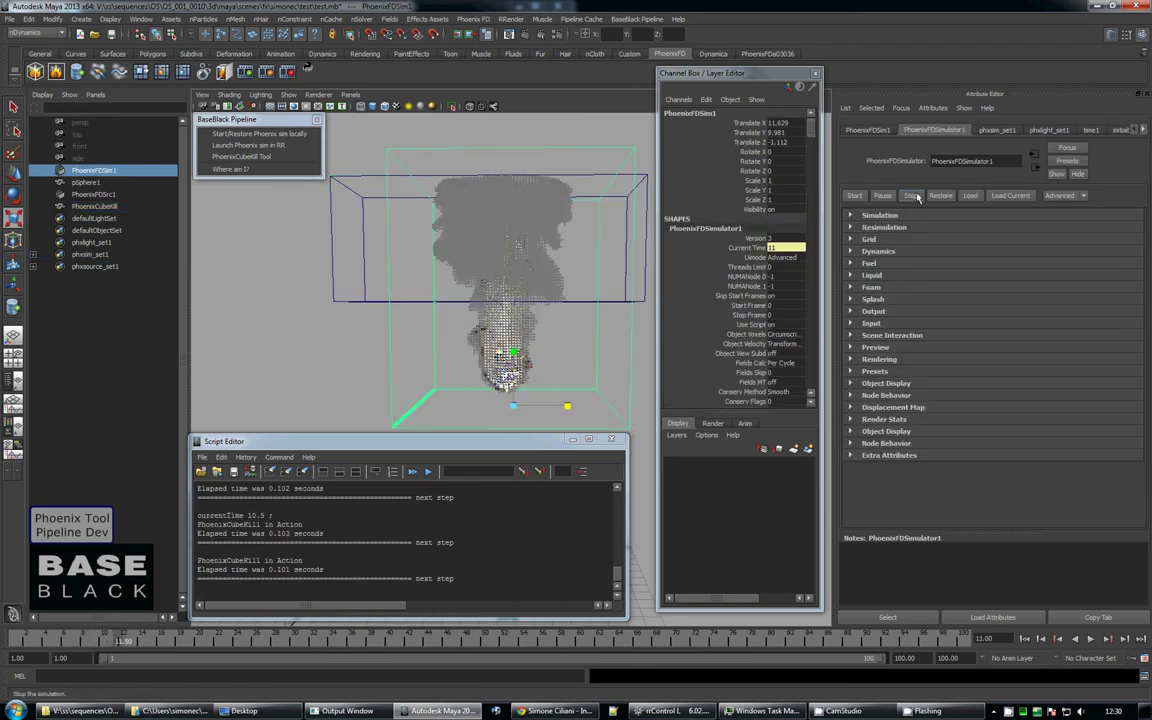
pyautogui.click(910, 195)
# Set PhoenixCubeKill's velocity modify back to Multiply with Multiply Velocity Y at 0
pyautogui.click(358, 257)
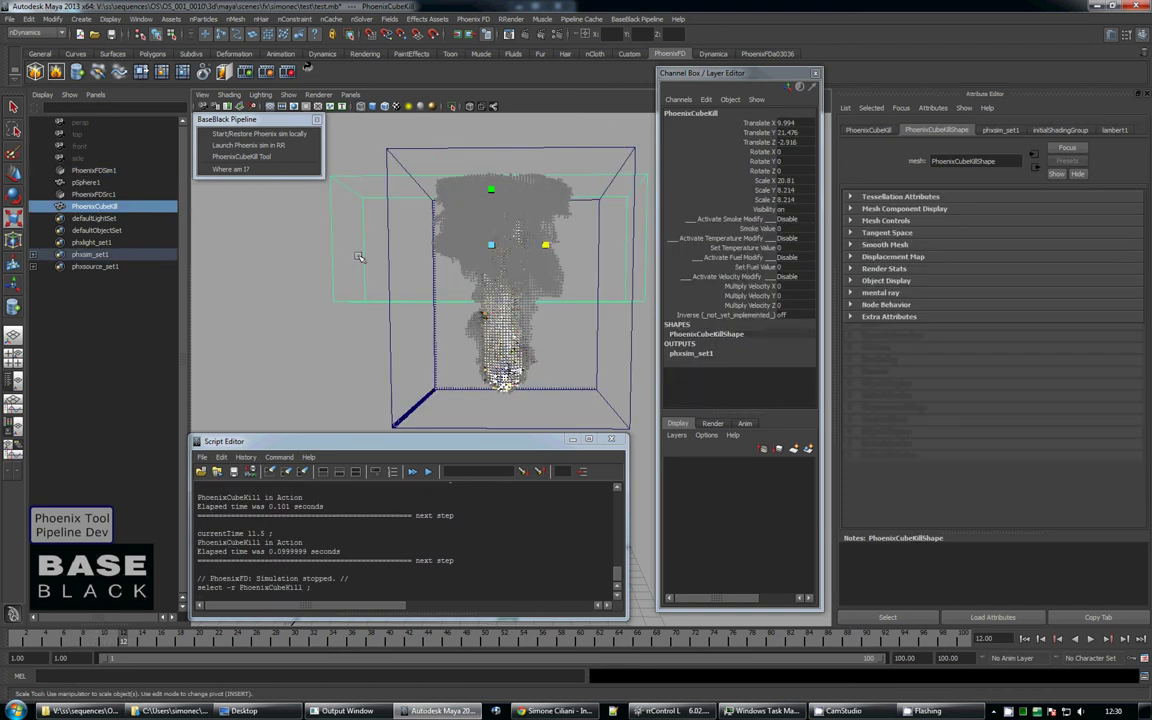
pyautogui.click(790, 276)
pyautogui.click(795, 283)
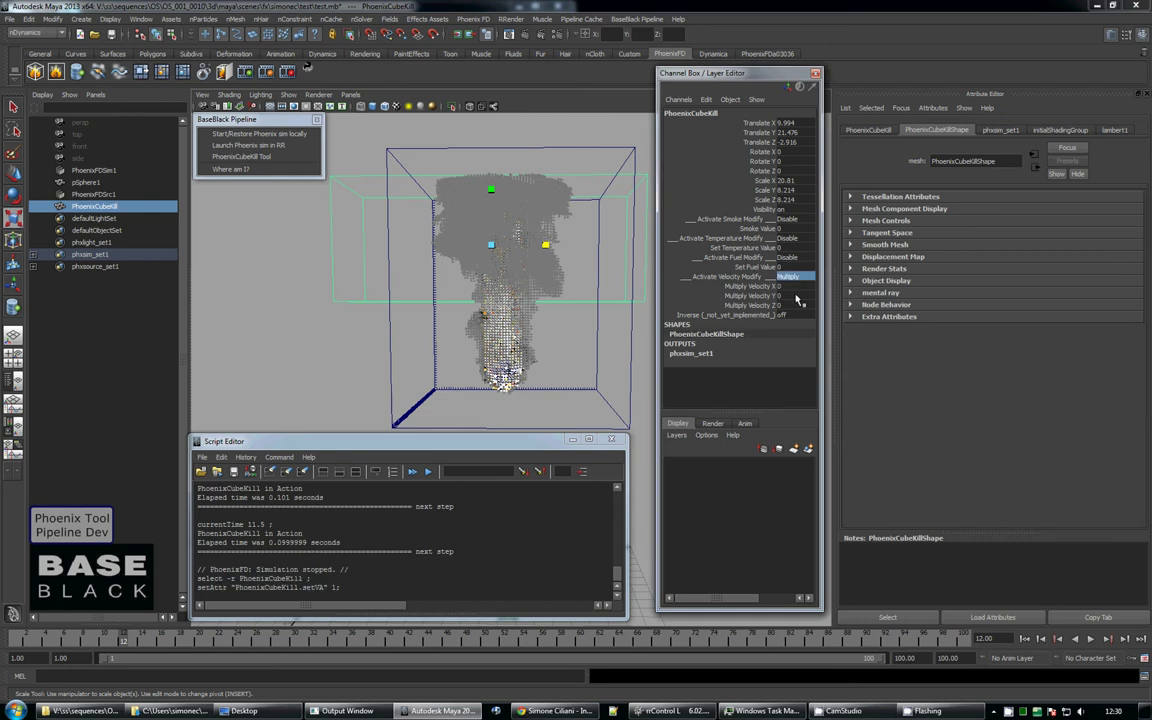
pyautogui.click(790, 296)
pyautogui.write('0')
pyautogui.press('Return')
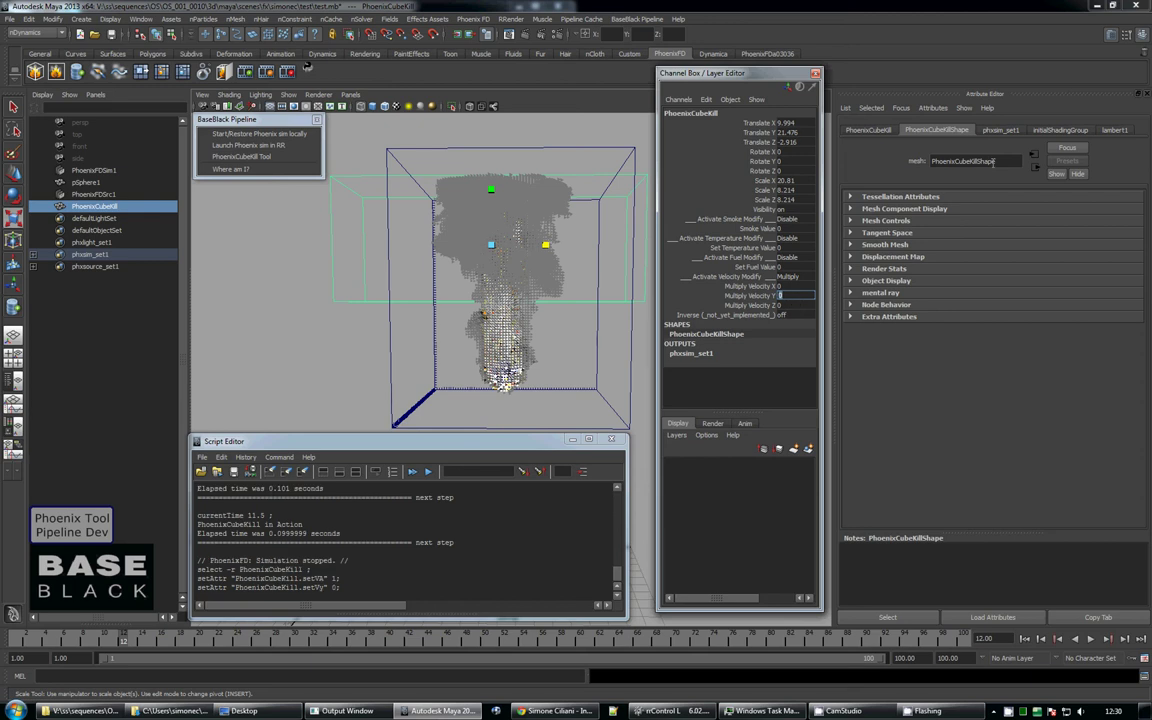
pyautogui.click(640, 151)
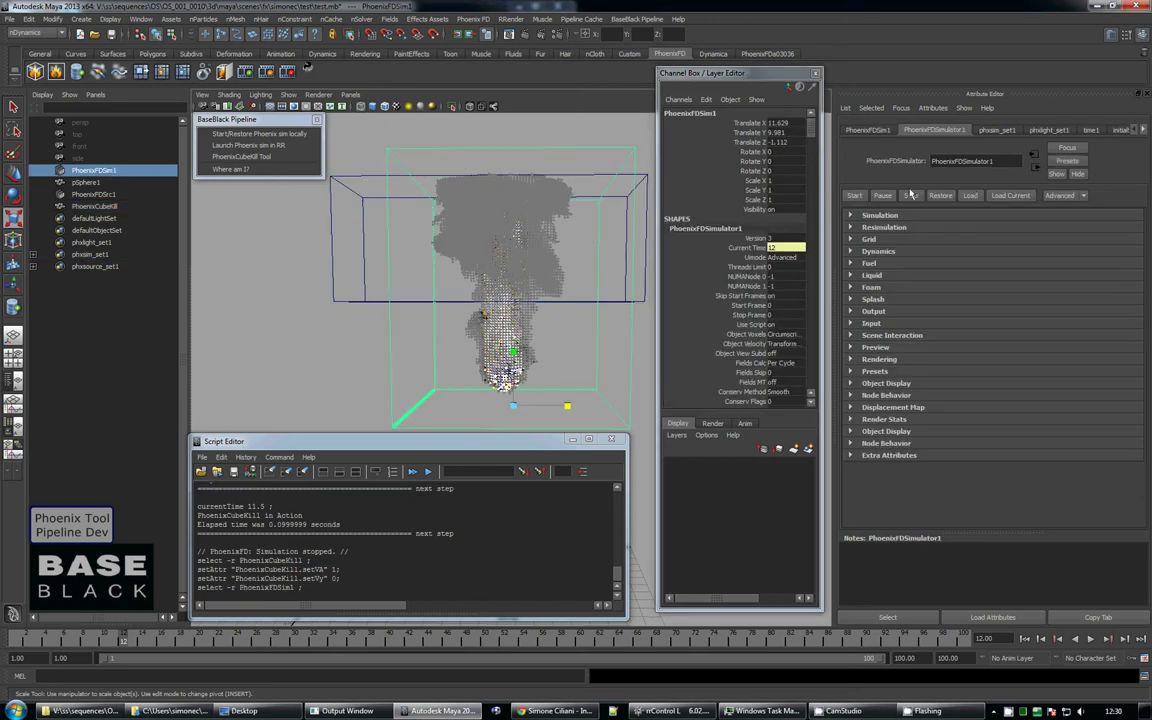
# Restart the PhoenixFDSimulator1 smoke simulation from the beginning and pause it at frame 29
pyautogui.click(856, 195)
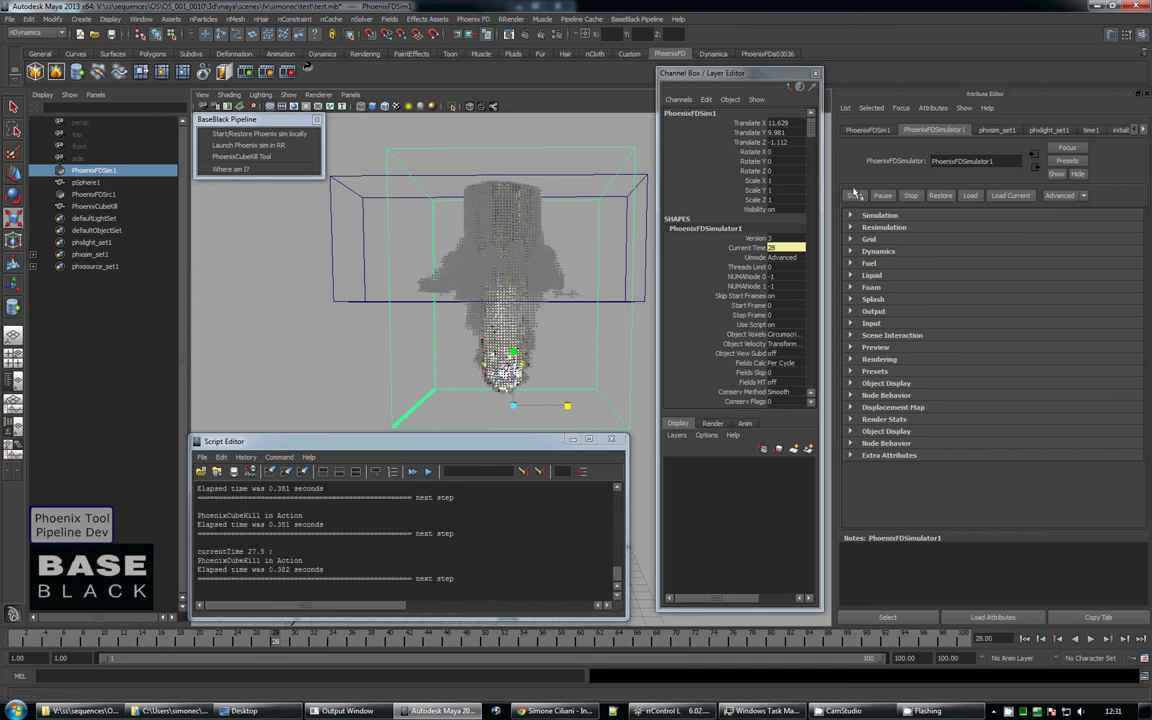
pyautogui.click(882, 195)
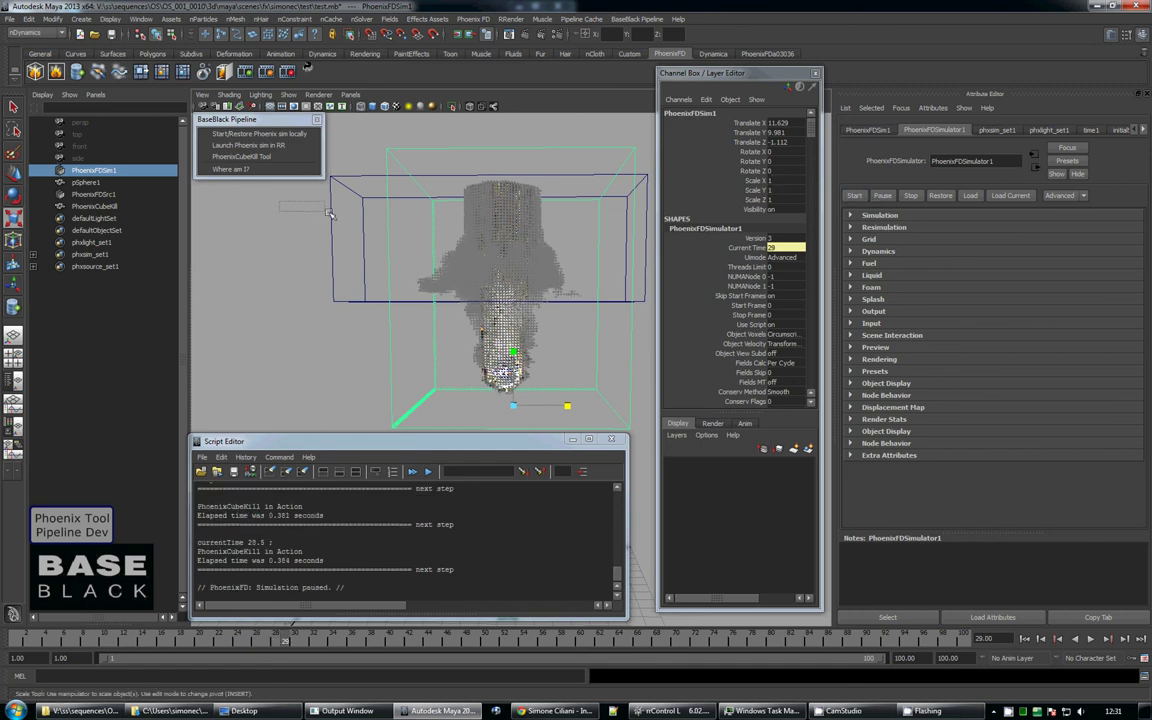
# Set PhoenixCubeKill's temperature modify mode to Multiply
pyautogui.click(461, 233)
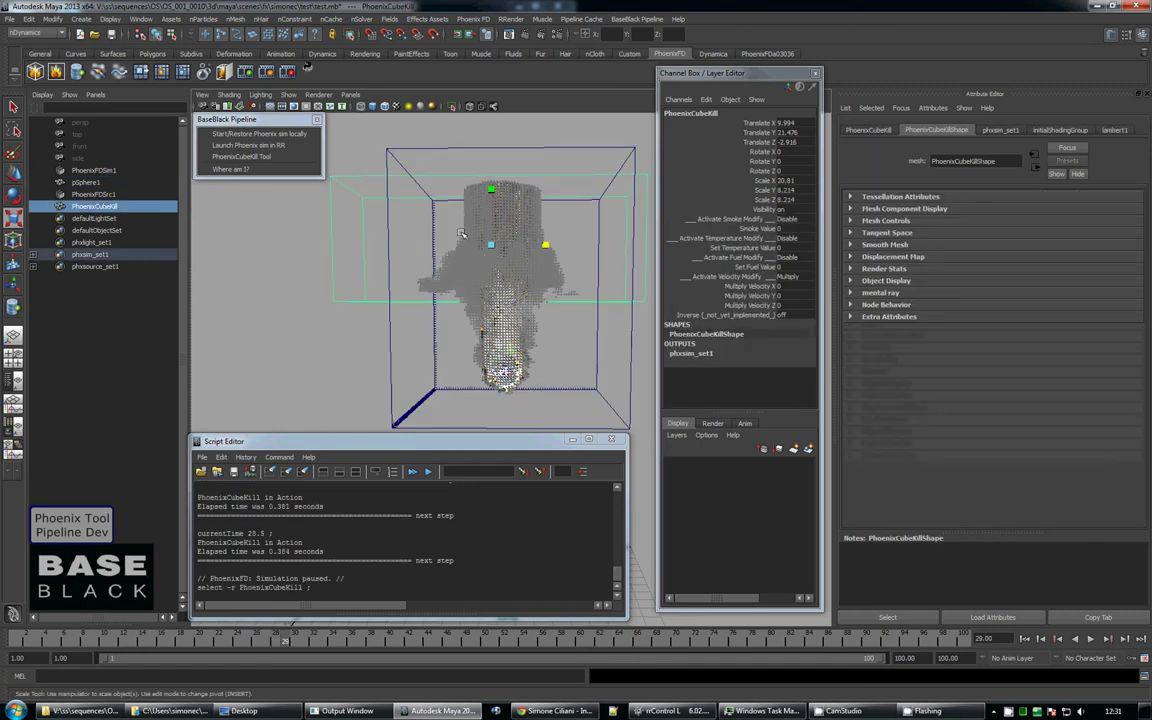
pyautogui.click(787, 239)
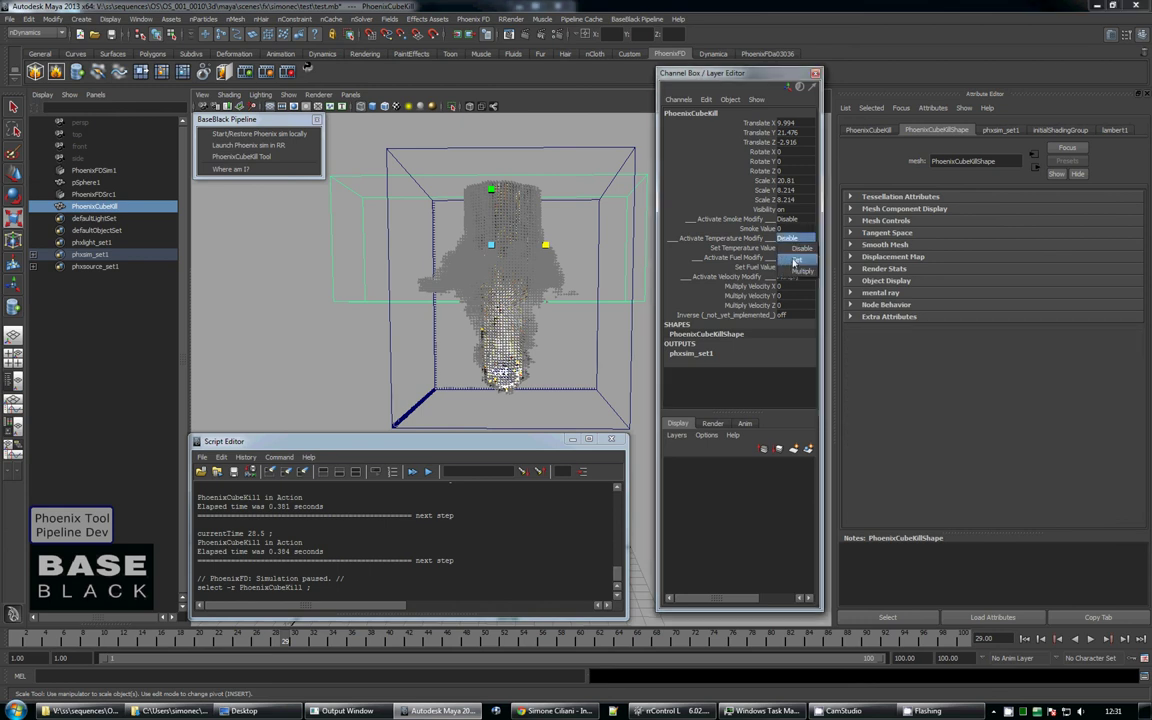
pyautogui.click(796, 272)
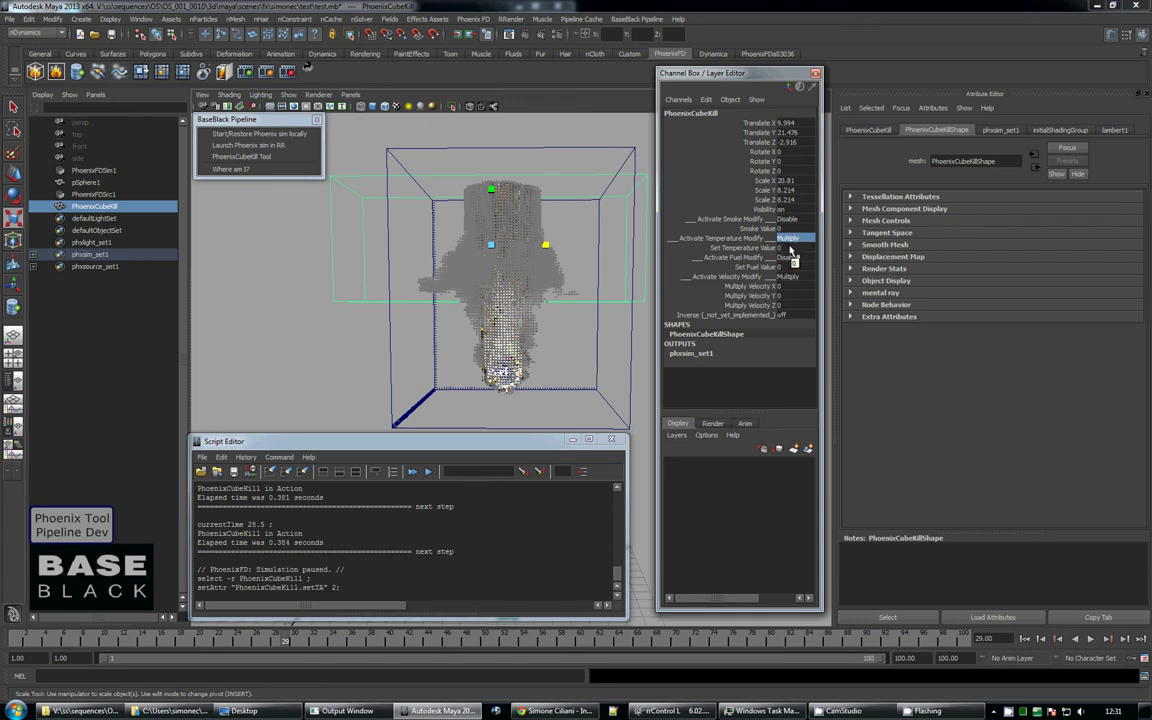
# Resume the PhoenixFDSim1 simulation, stop it at frame 37, and reselect PhoenixCubeKill
pyautogui.click(234, 252)
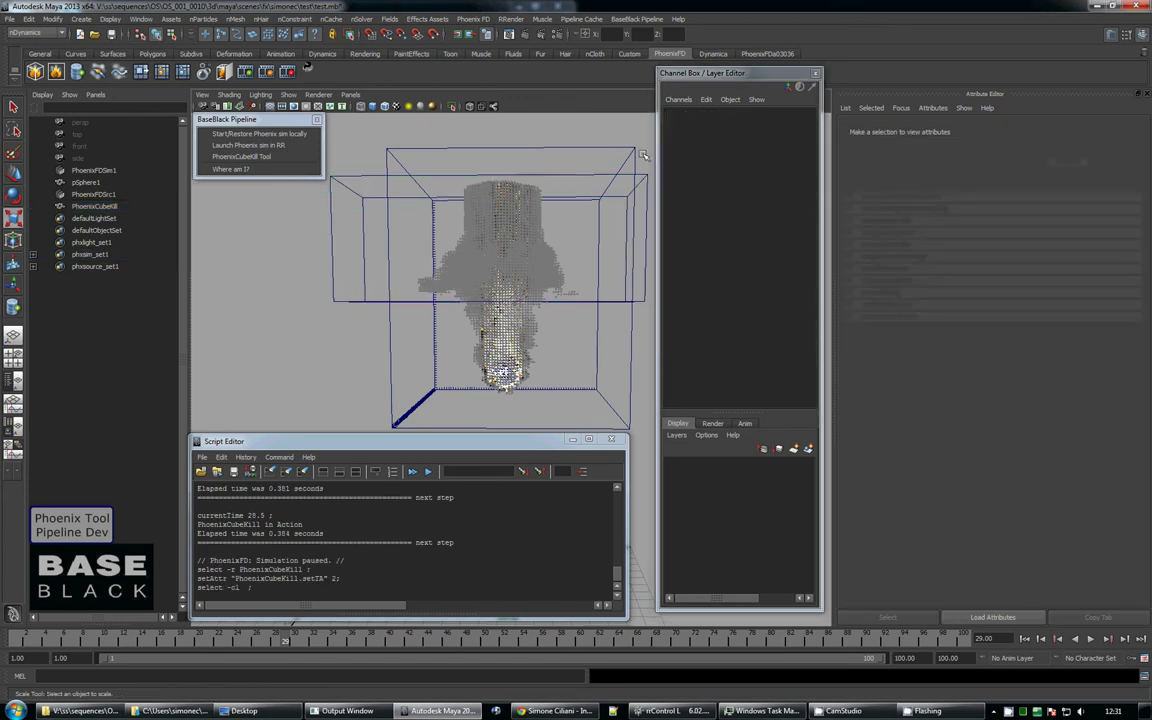
pyautogui.click(550, 142)
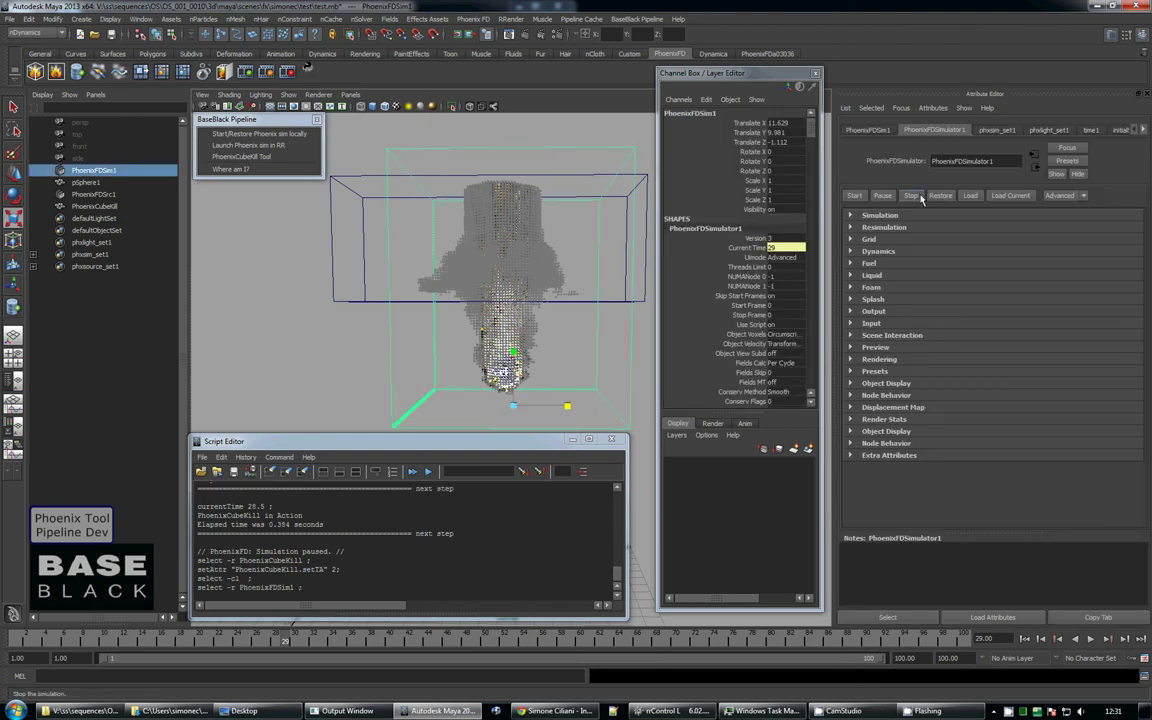
pyautogui.click(848, 196)
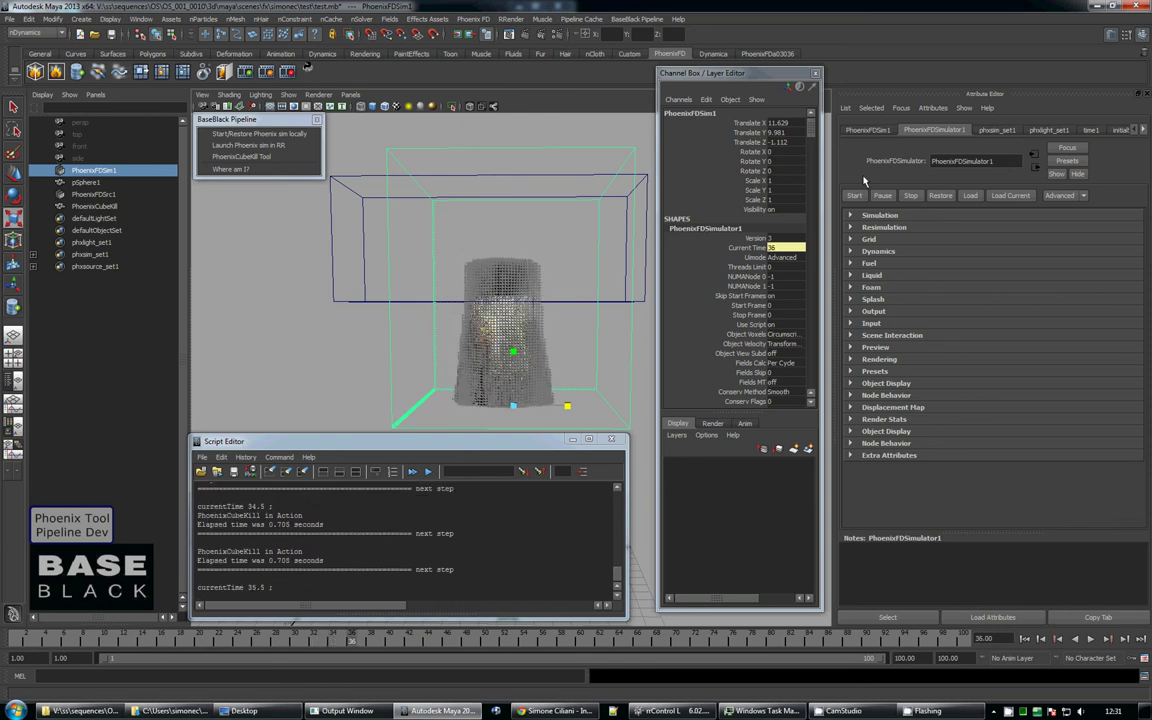
pyautogui.click(907, 195)
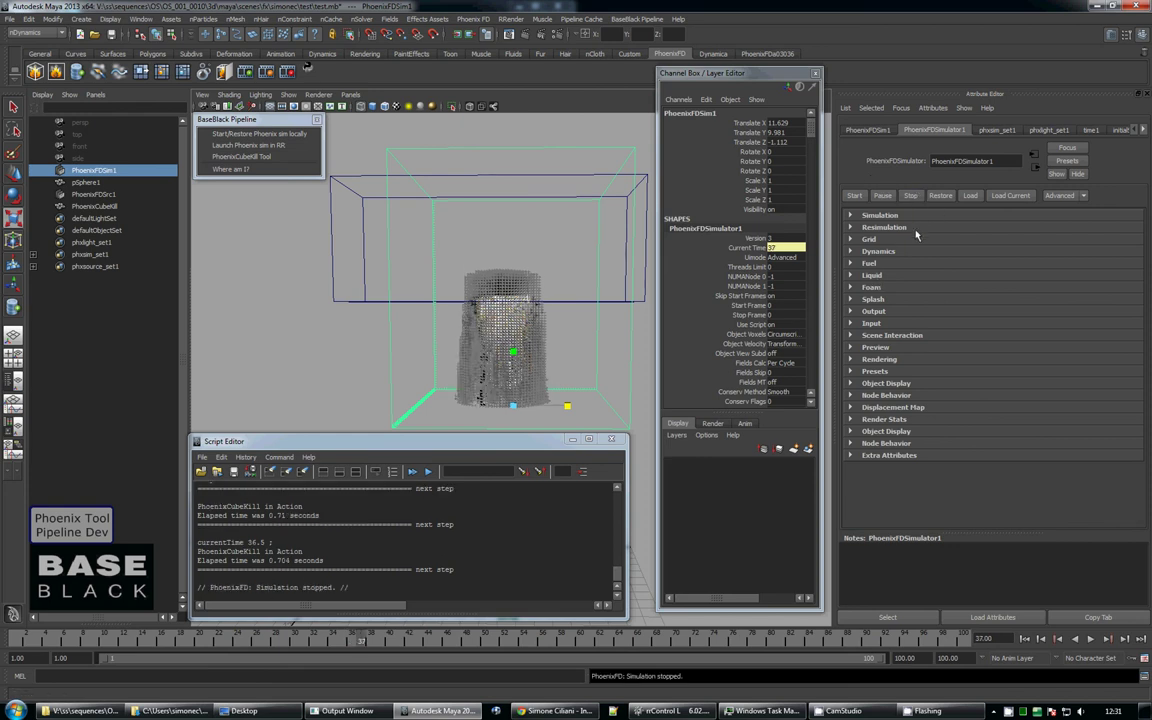
pyautogui.click(910, 195)
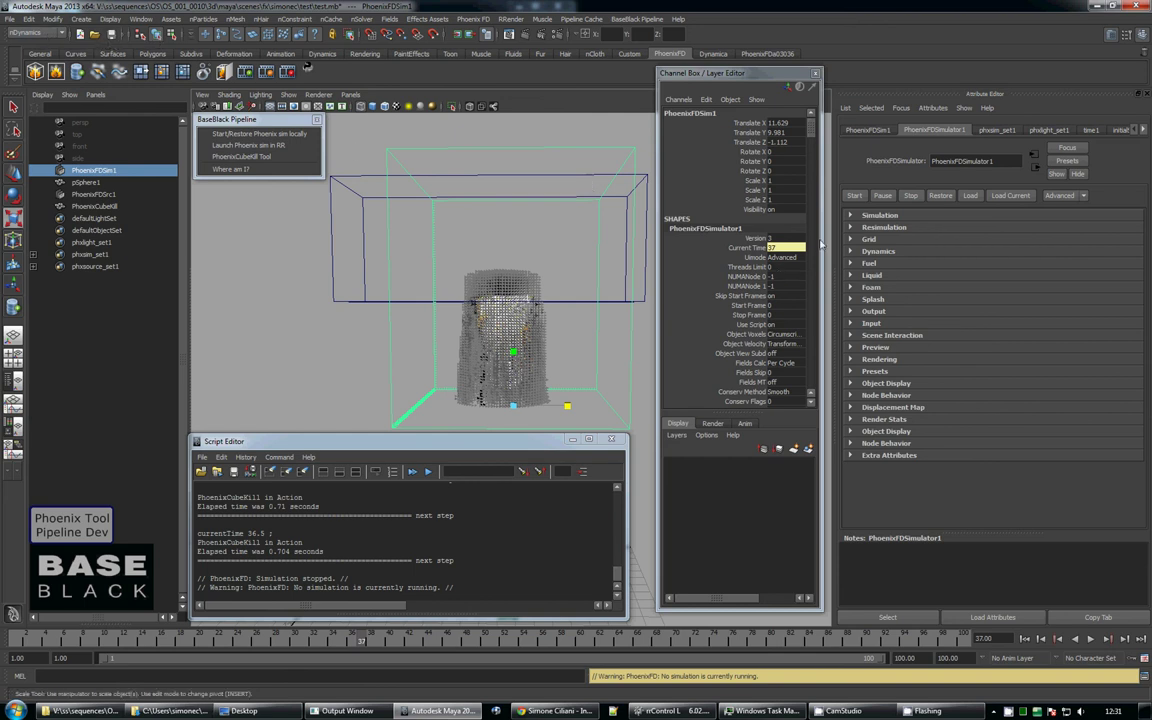
pyautogui.click(336, 243)
# Shrink the kill cube to about a fifth of its size and shift it left along X
pyautogui.press('e')
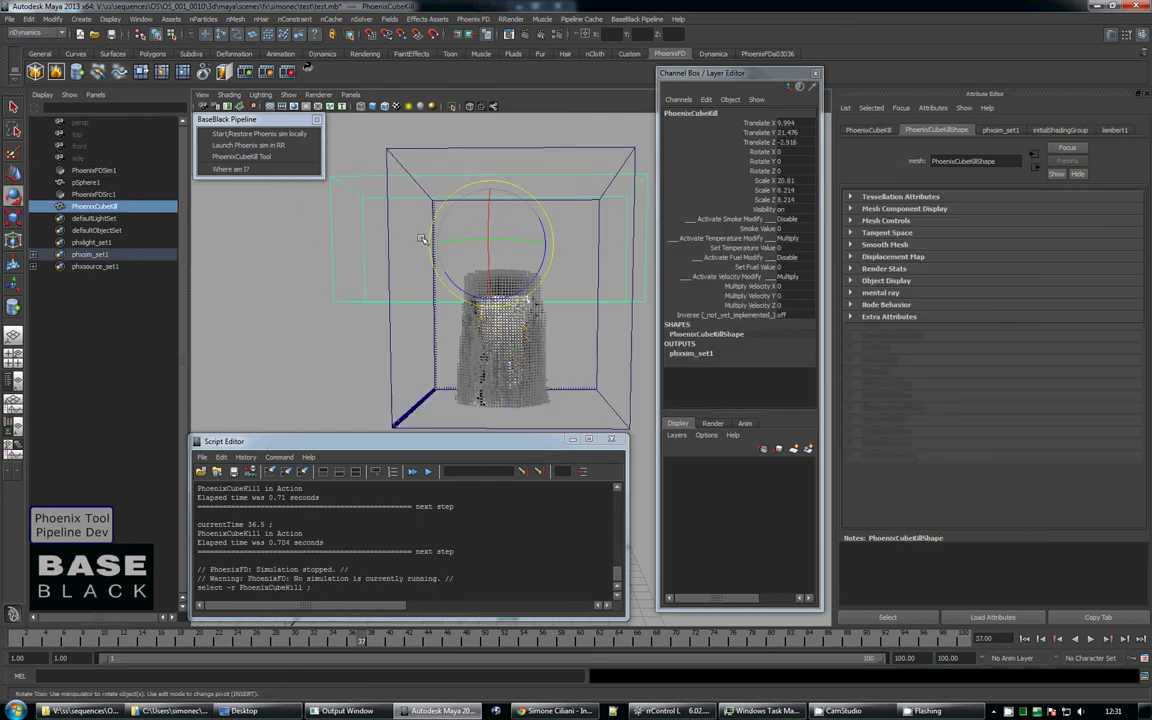
pyautogui.press('r')
pyautogui.moveTo(493, 246); pyautogui.dragTo(340, 228)
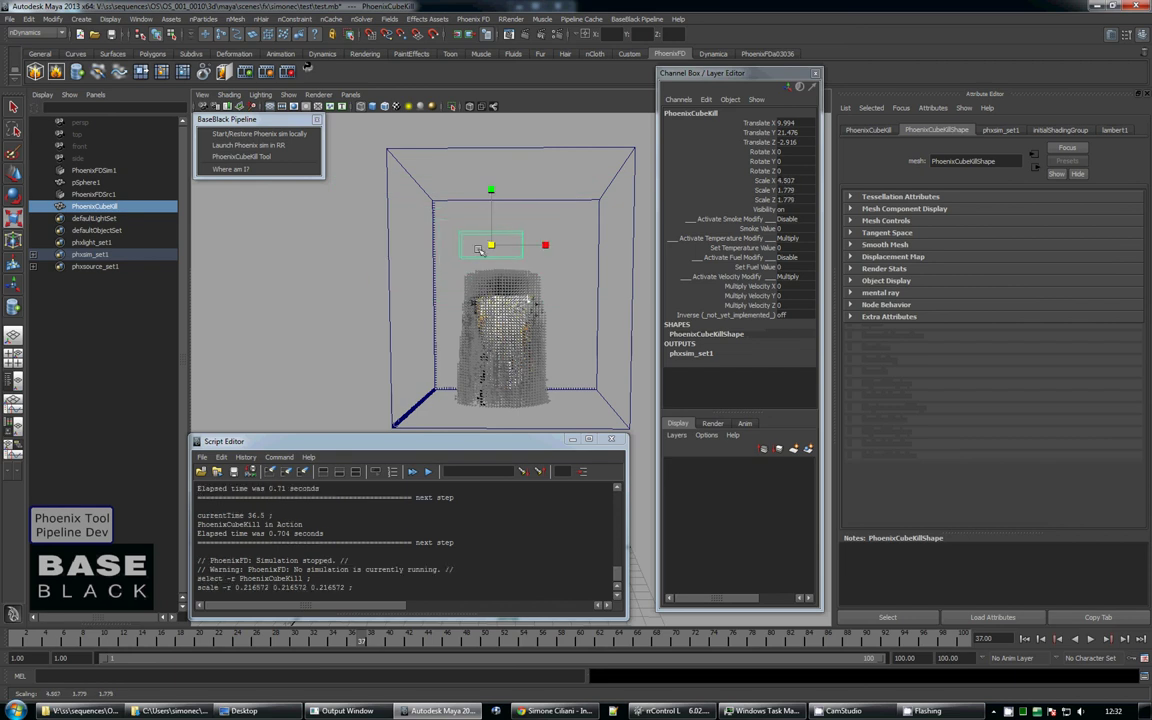
pyautogui.press('w')
pyautogui.moveTo(537, 247); pyautogui.dragTo(478, 245)
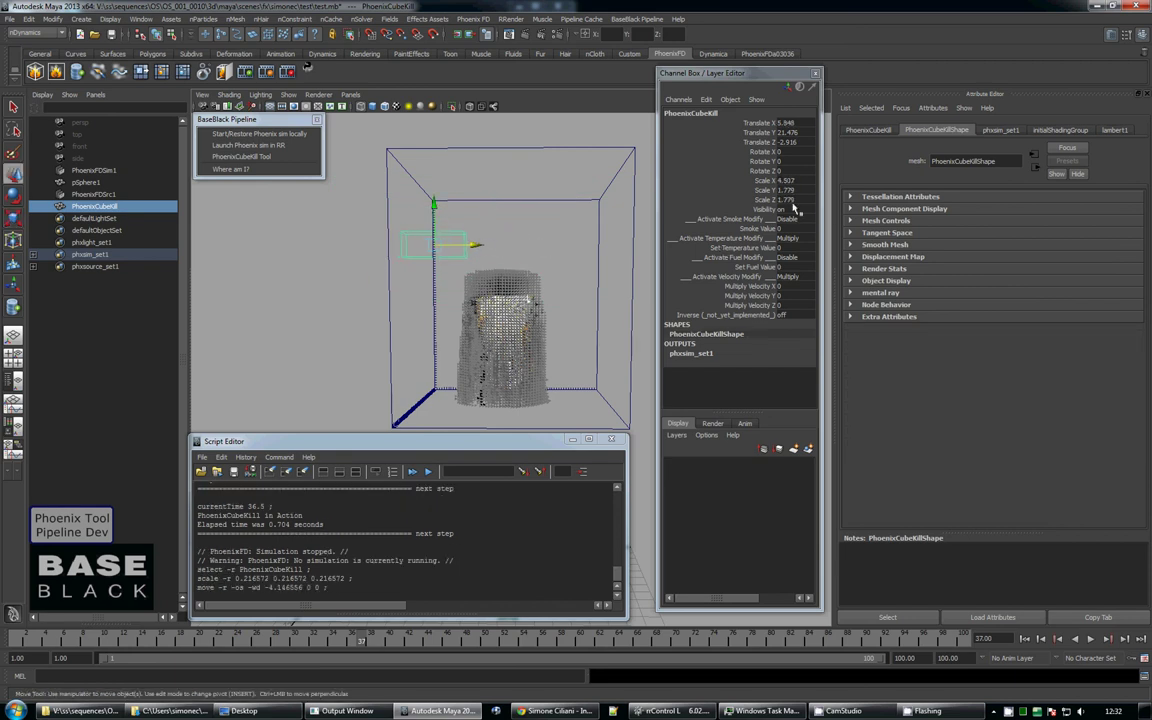
# Turn velocity and temperature modify off and set smoke modify to Set with value 0.5
pyautogui.click(789, 276)
pyautogui.click(799, 286)
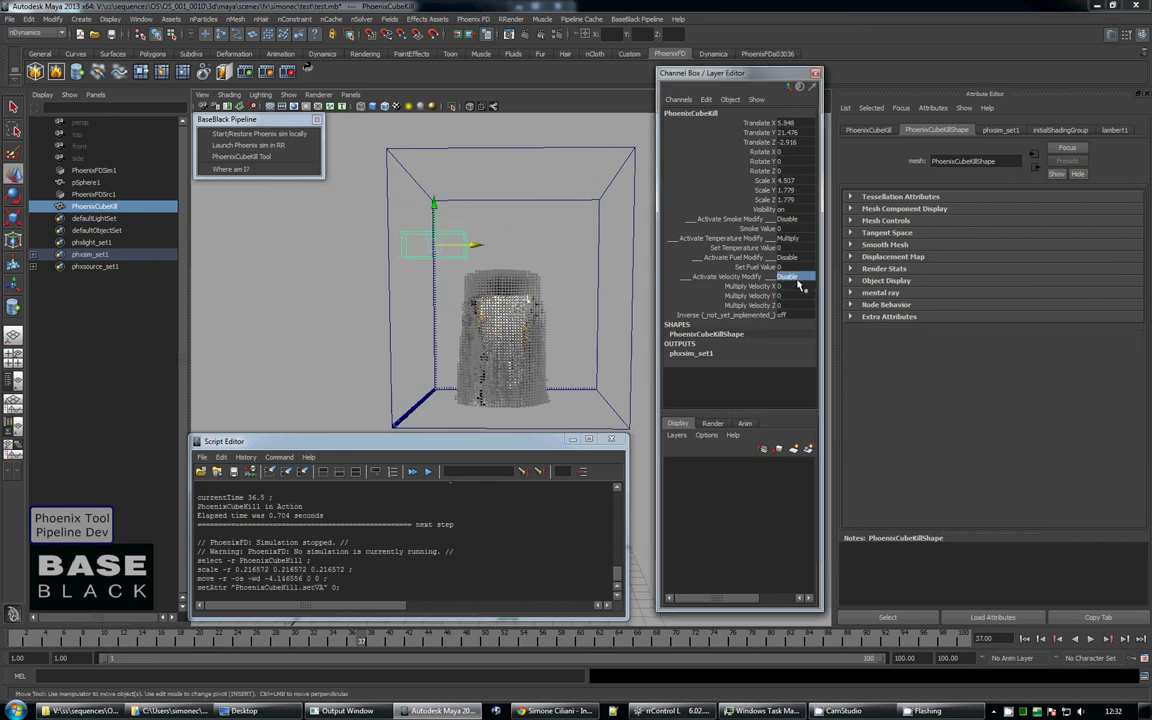
pyautogui.click(792, 240)
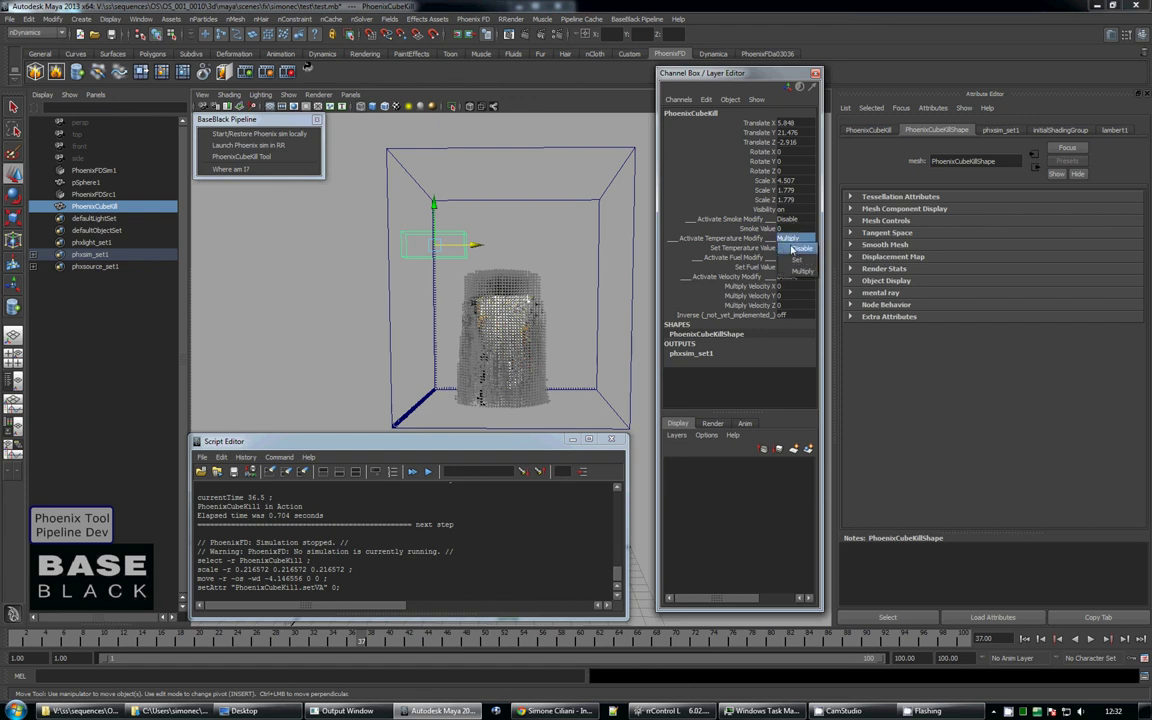
pyautogui.click(794, 228)
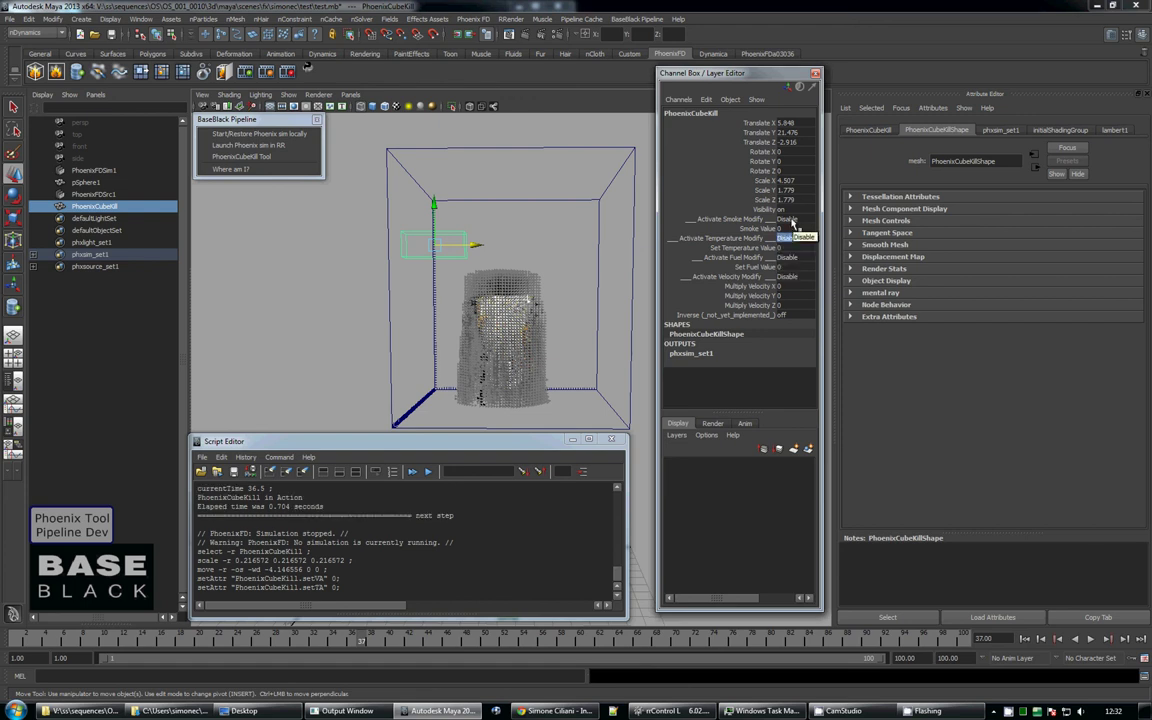
pyautogui.click(791, 219)
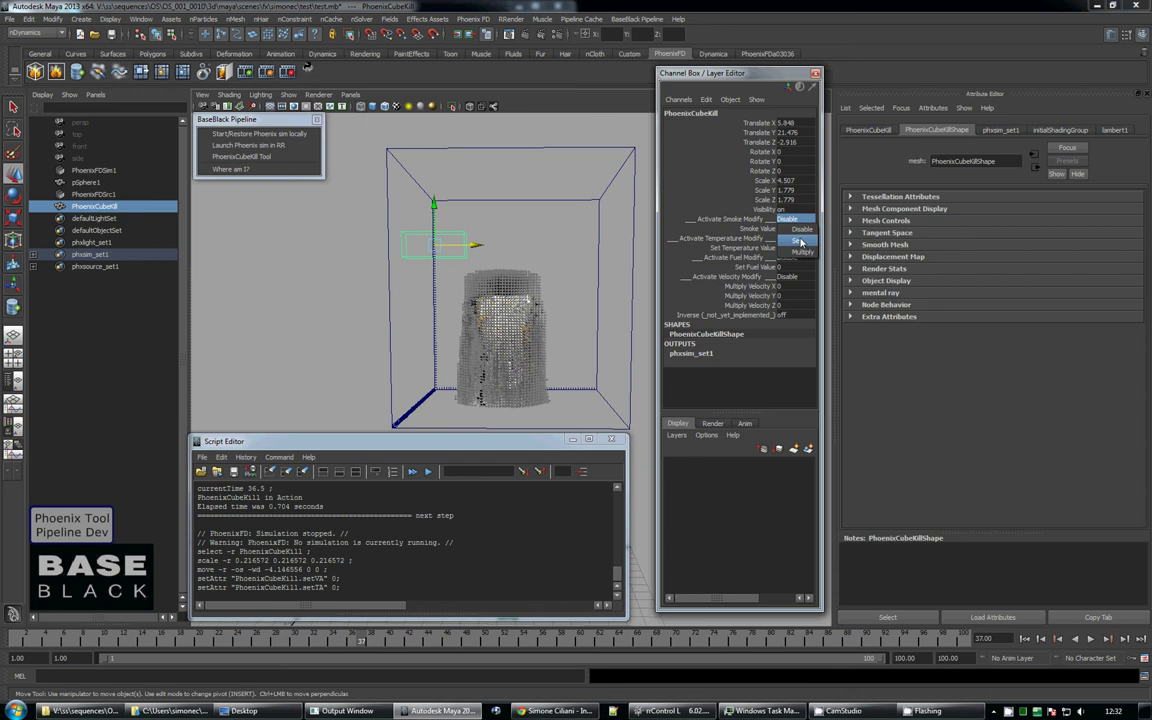
pyautogui.click(800, 241)
pyautogui.write('.5')
pyautogui.press('Return')
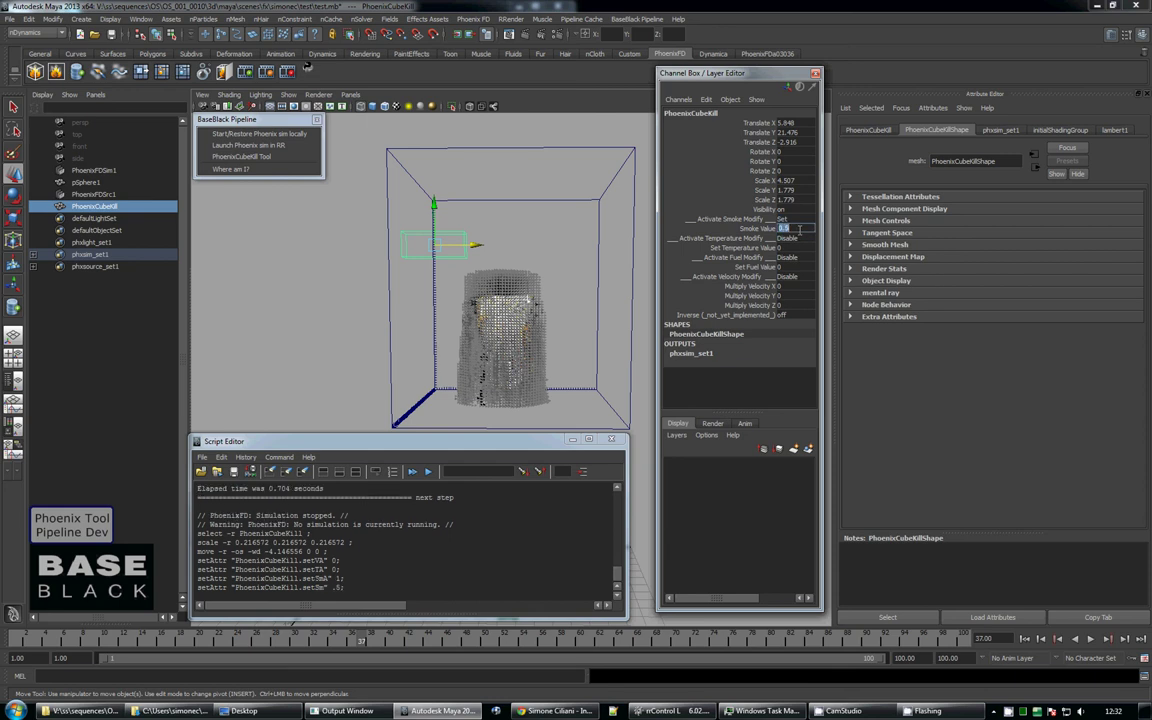
# Run the PhoenixFDSim1 simulation briefly, then stop it
pyautogui.click(540, 150)
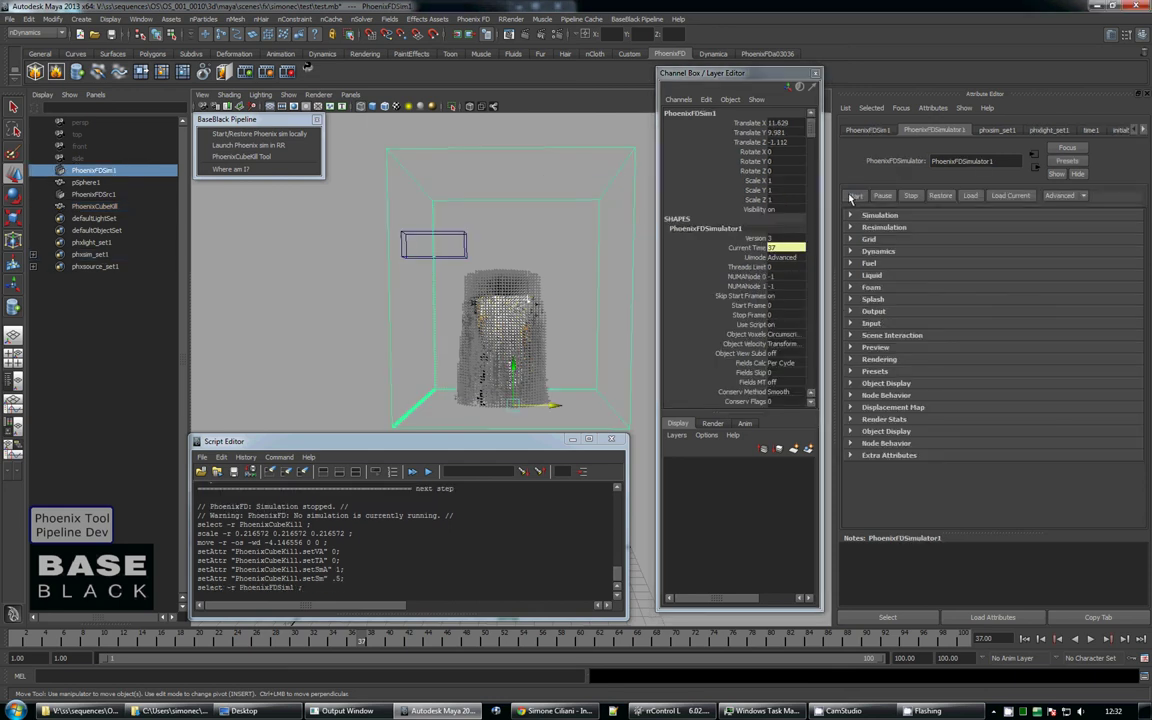
pyautogui.click(853, 196)
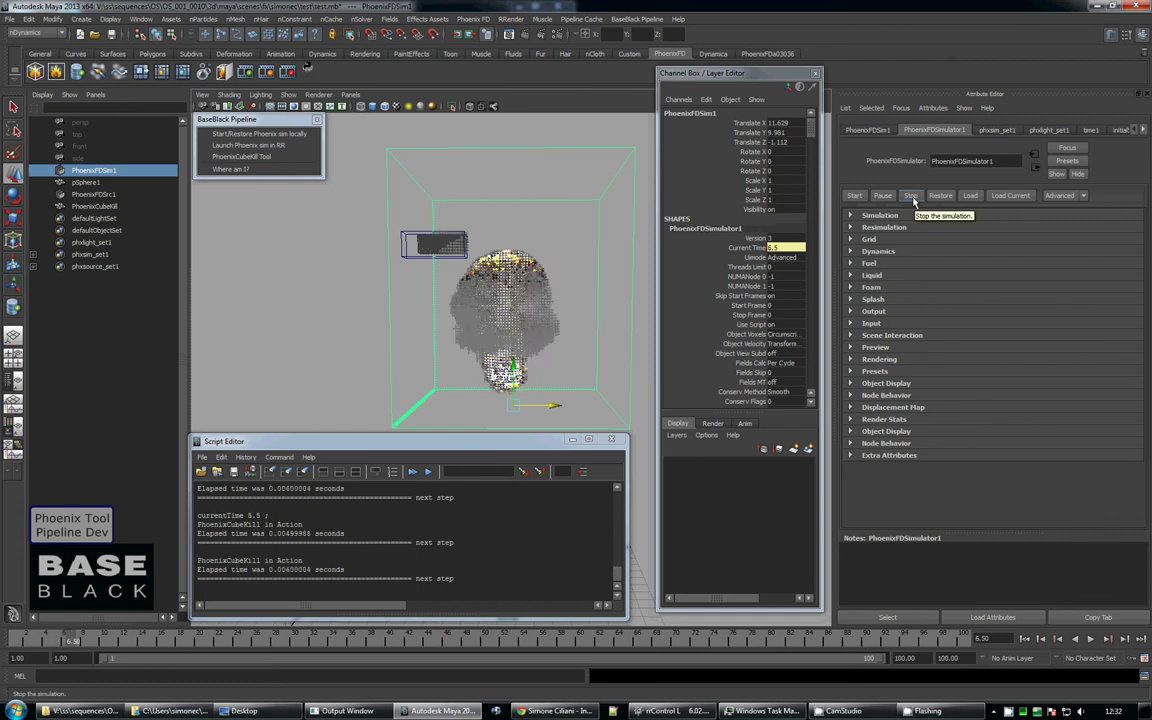
pyautogui.click(911, 196)
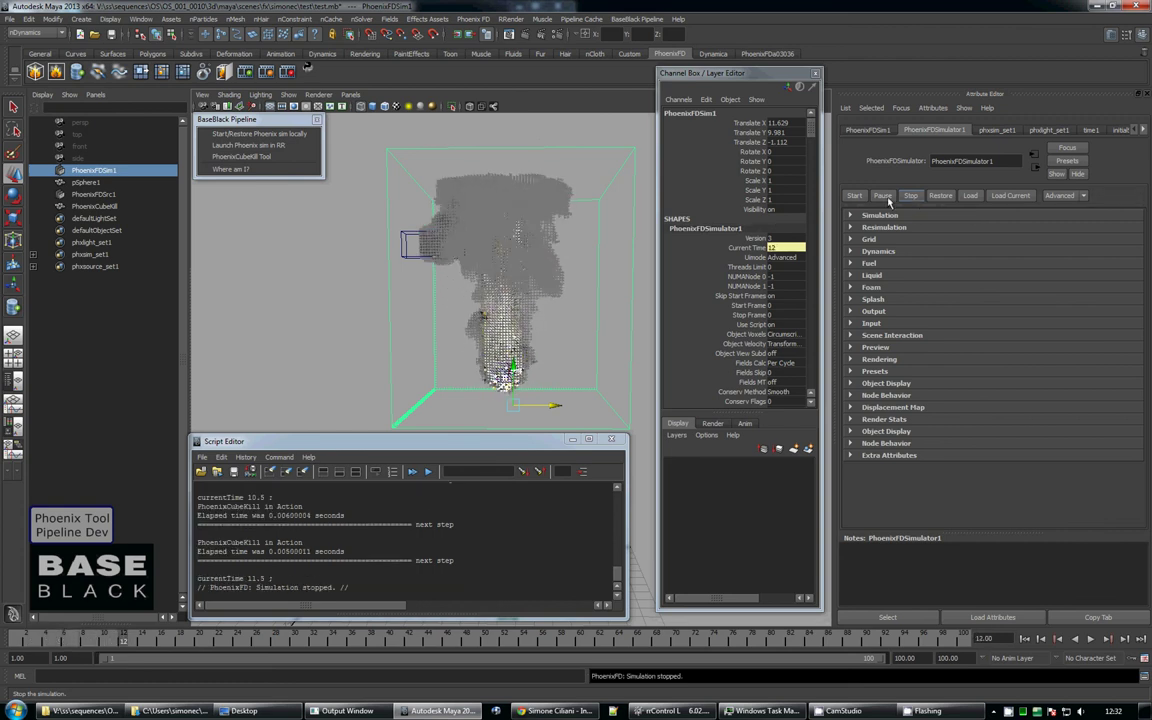
# Lower PhoenixCubeKill toward the container floor, to about Y 11.37
pyautogui.click(408, 229)
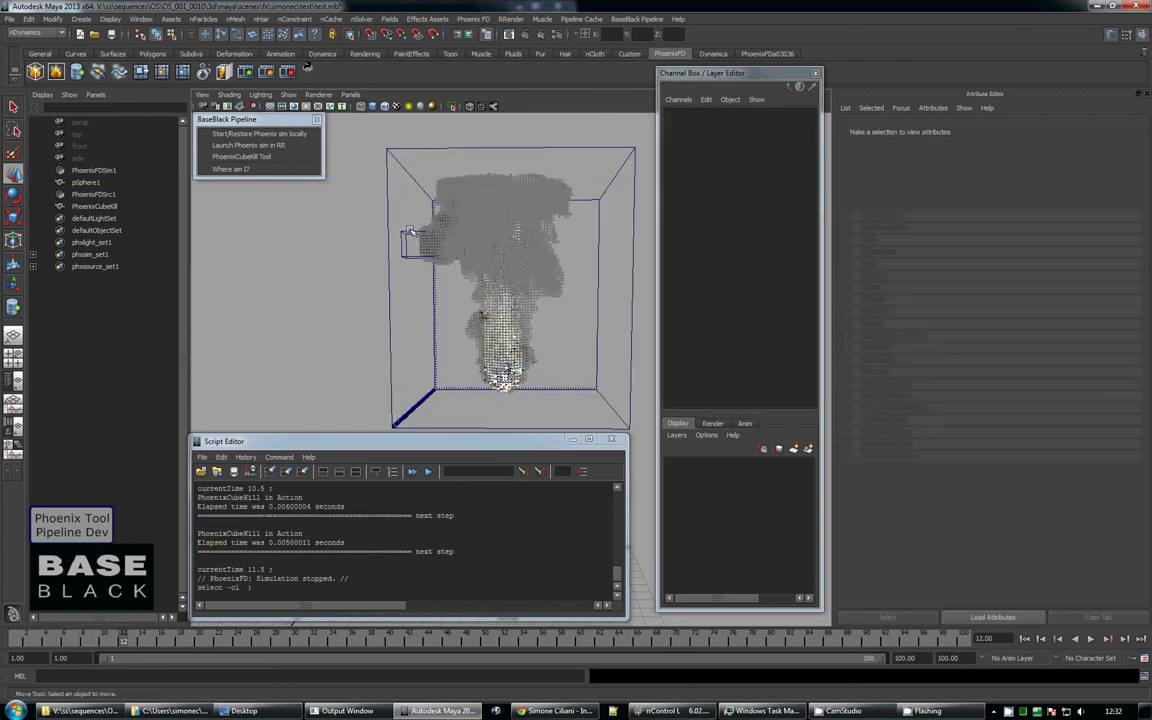
pyautogui.click(414, 238)
pyautogui.moveTo(418, 228)
pyautogui.mouseDown()
pyautogui.moveTo(434, 205)
pyautogui.moveTo(408, 342)
pyautogui.mouseUp()
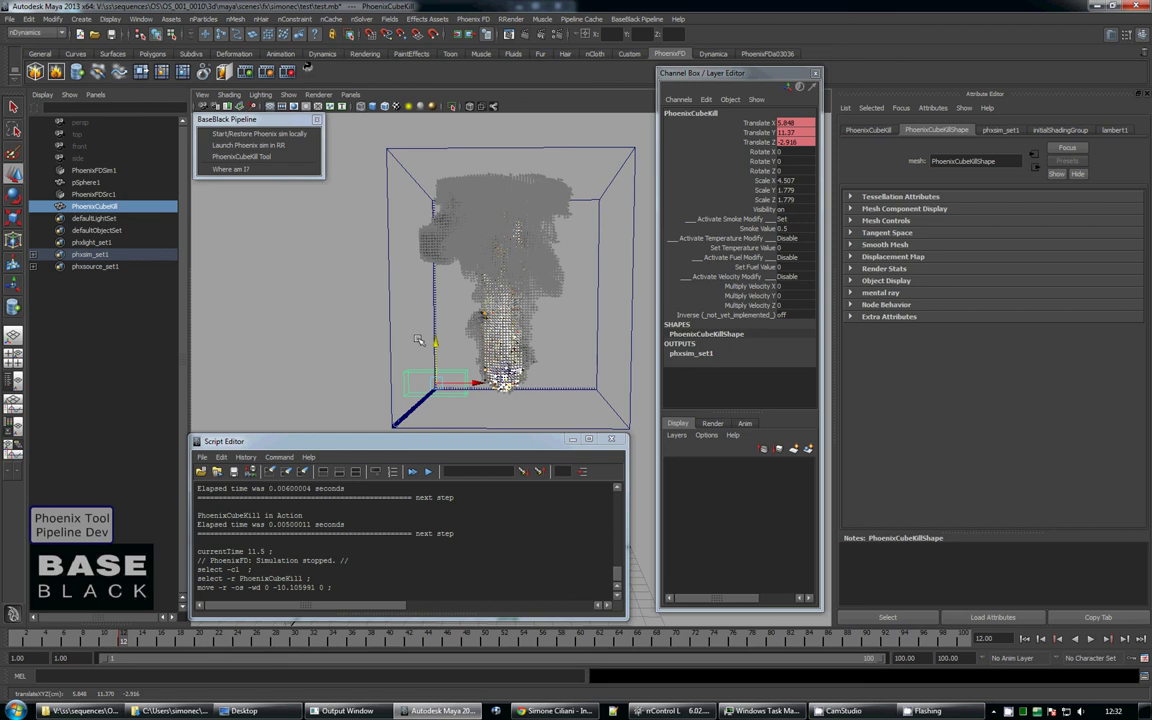
# Keyframe the kill cube along an arch: up by frame 12, right by frame 24, down by frame 36
pyautogui.moveTo(434, 345); pyautogui.dragTo(434, 212)
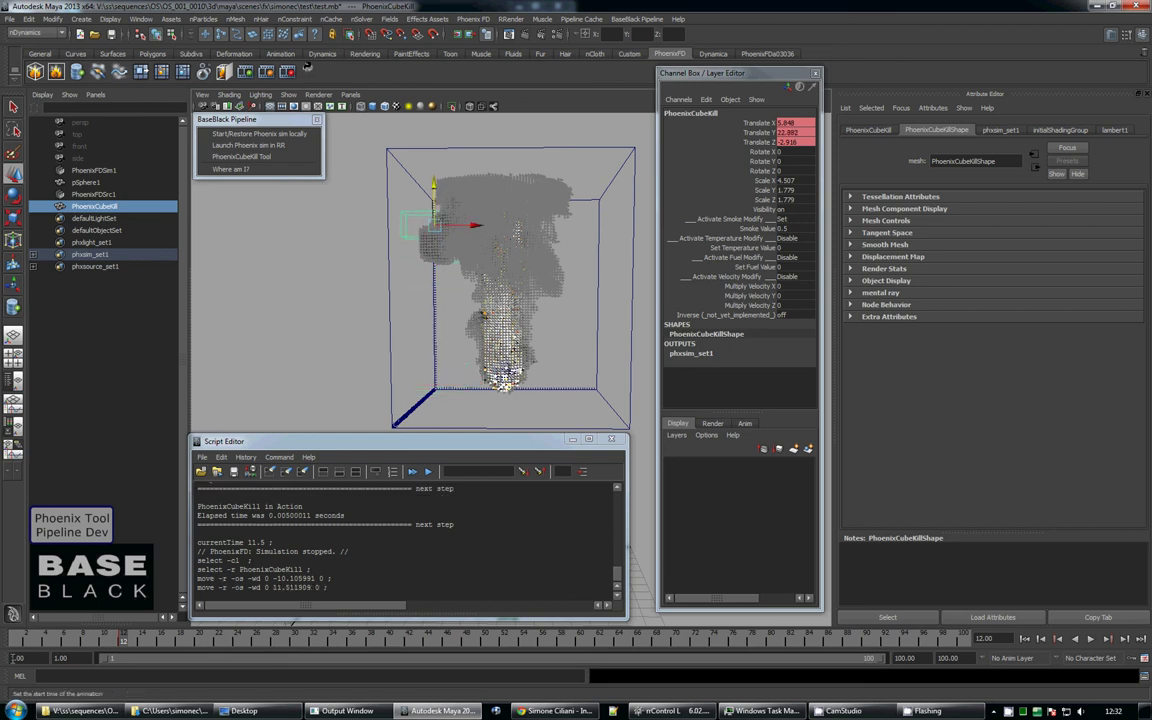
pyautogui.click(27, 640)
pyautogui.click(27, 640)
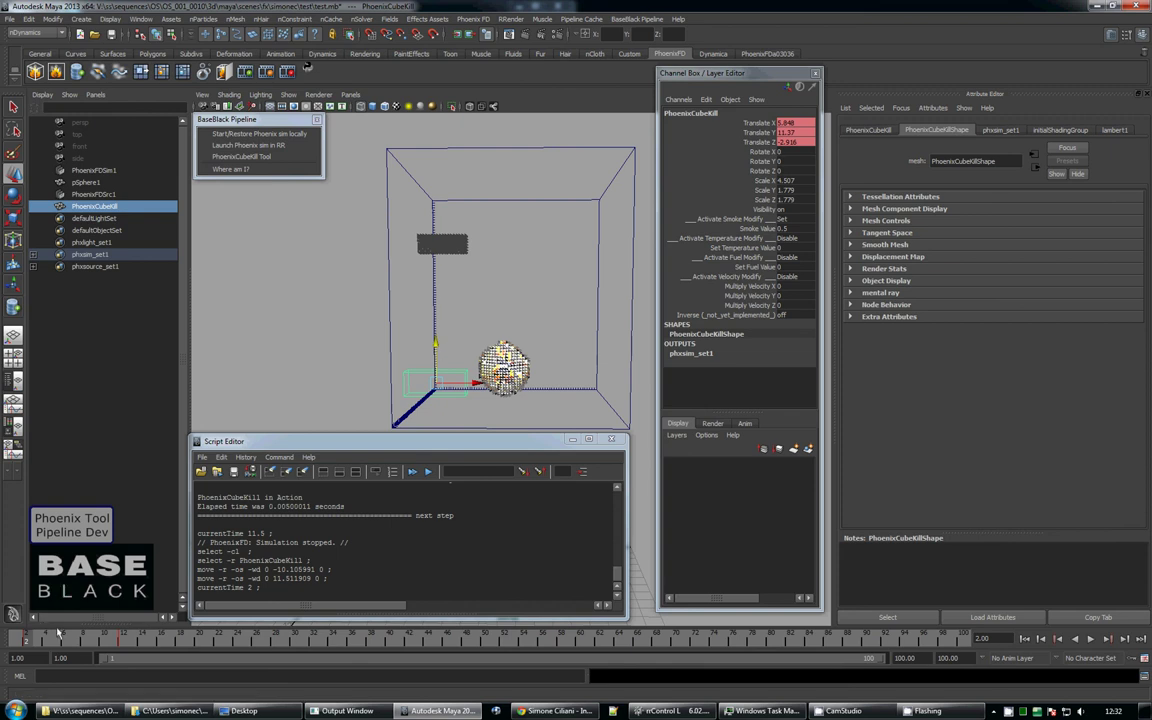
pyautogui.hotkey('alt', 'v')
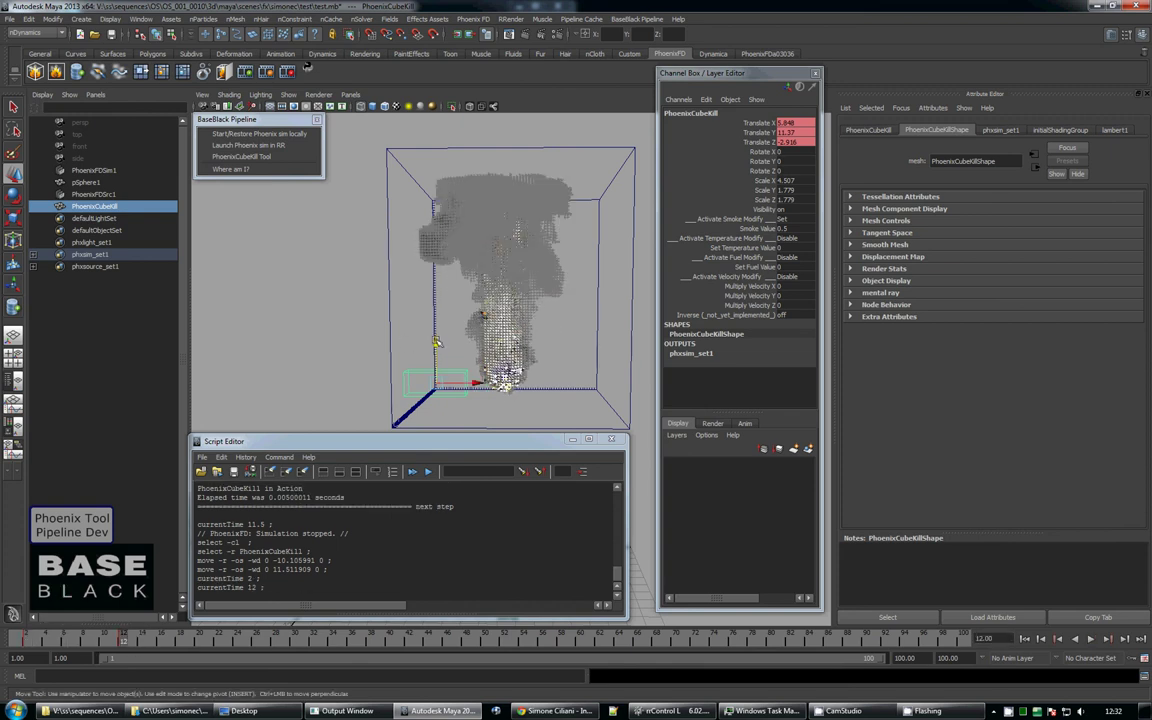
pyautogui.moveTo(436, 343); pyautogui.dragTo(447, 207)
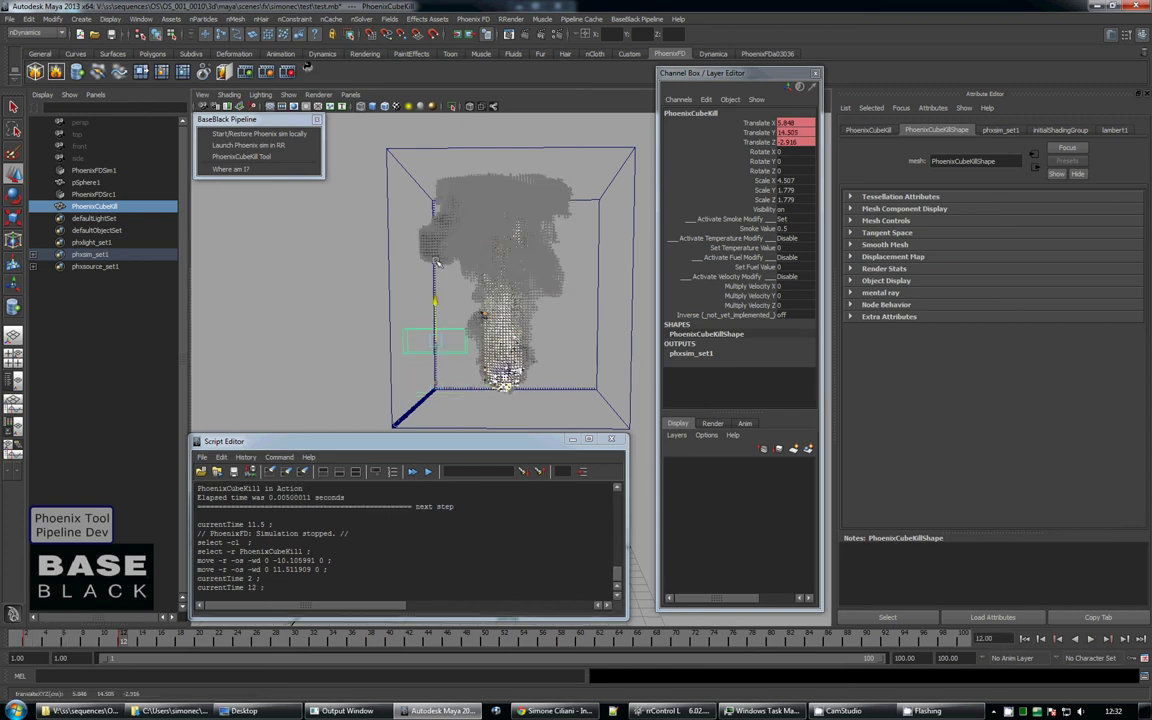
pyautogui.click(237, 637)
pyautogui.moveTo(475, 243); pyautogui.dragTo(598, 205)
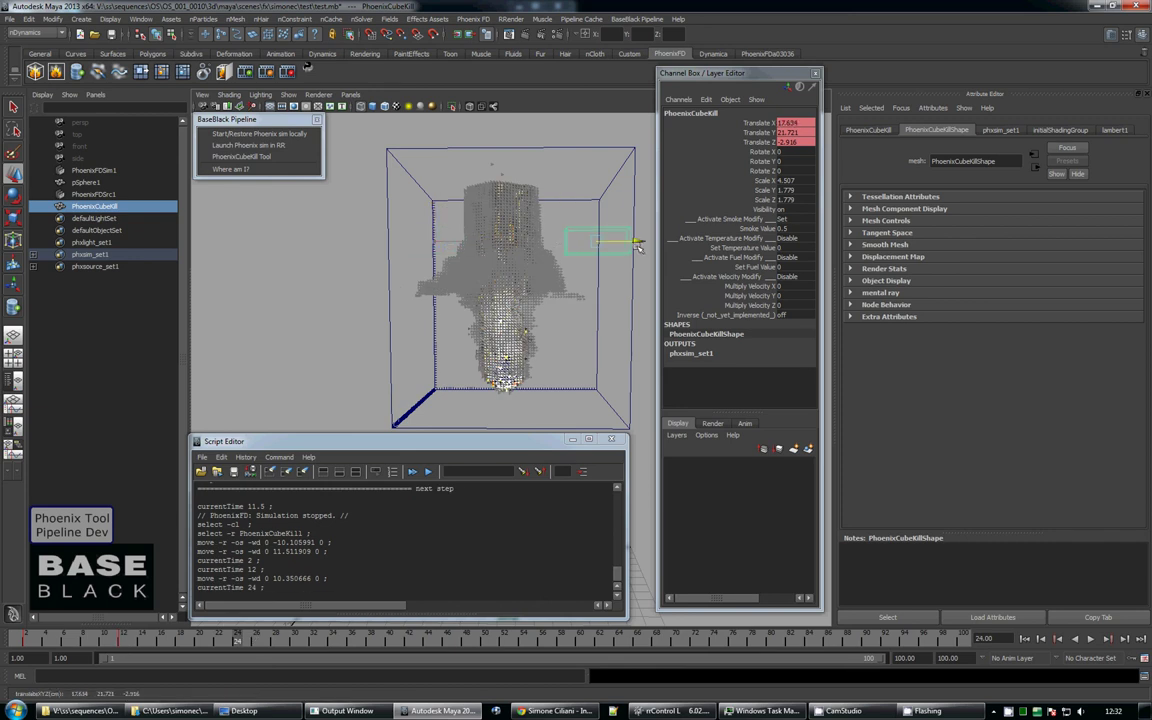
pyautogui.click(352, 637)
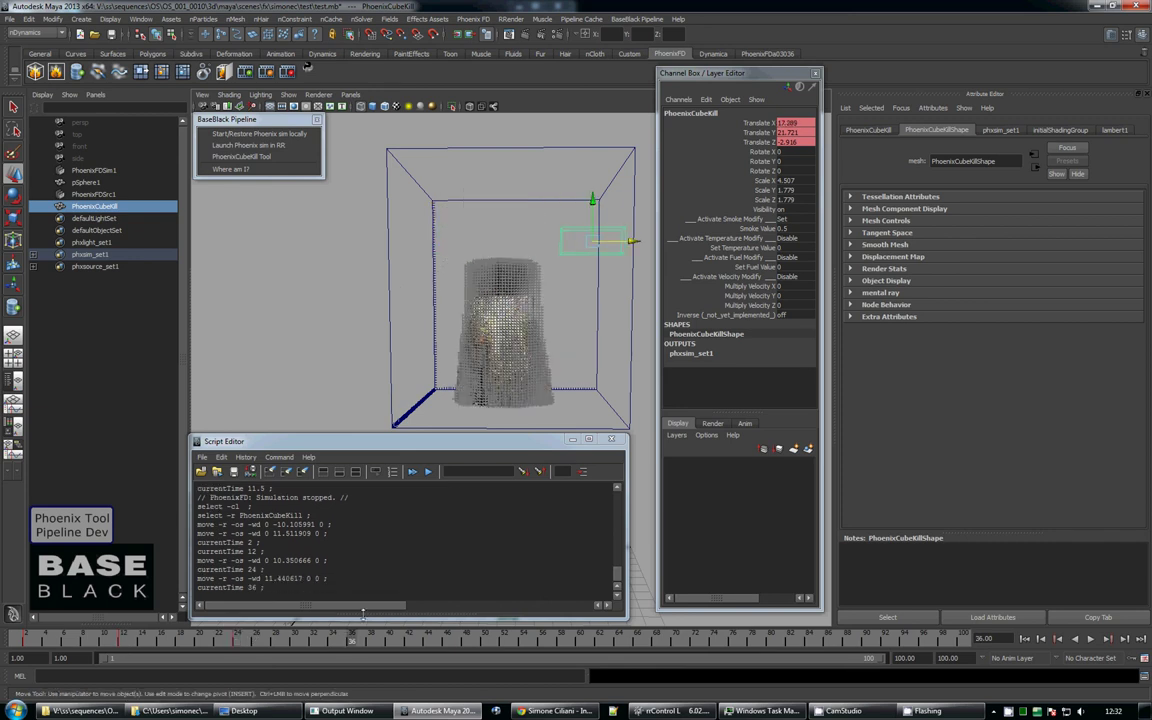
pyautogui.moveTo(590, 197); pyautogui.dragTo(579, 352)
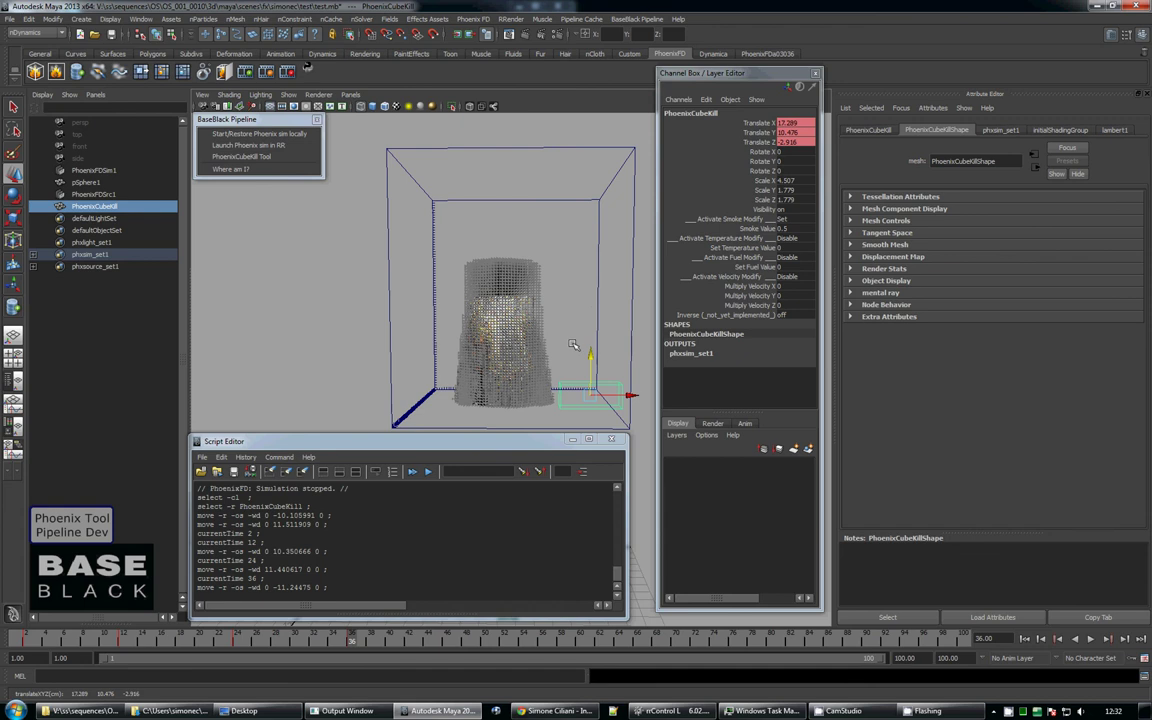
# Move pSphere1 left out of the container to X -5.273
pyautogui.click(85, 182)
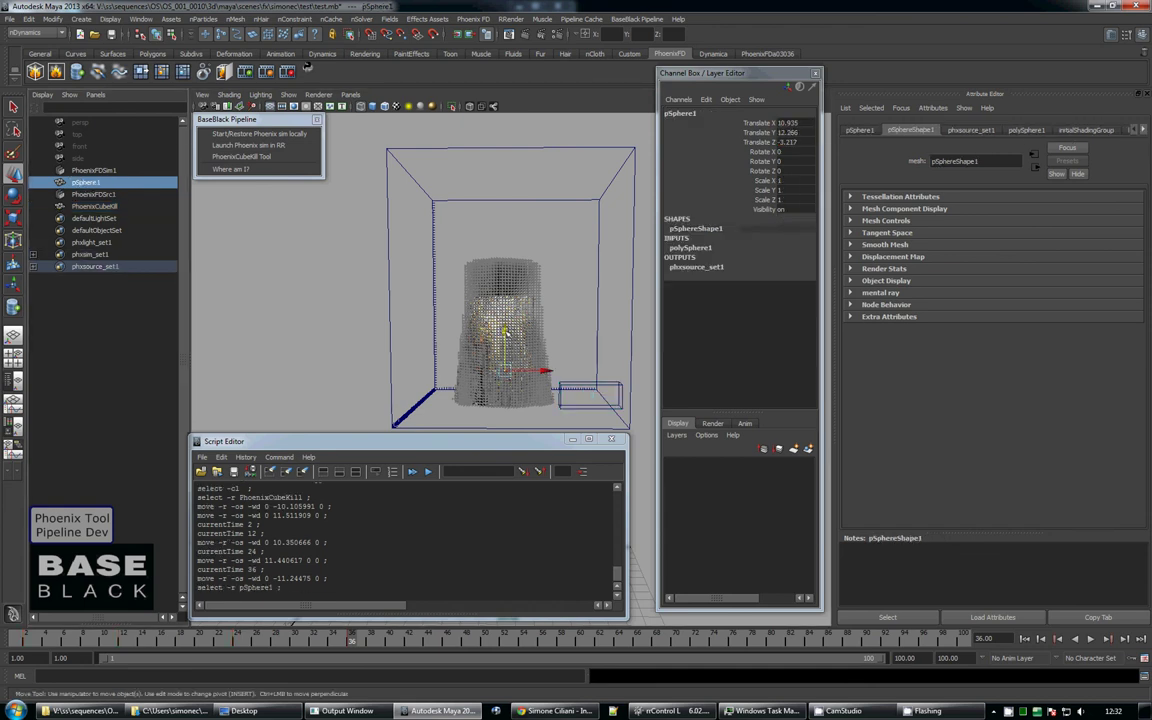
pyautogui.moveTo(525, 371); pyautogui.dragTo(309, 370)
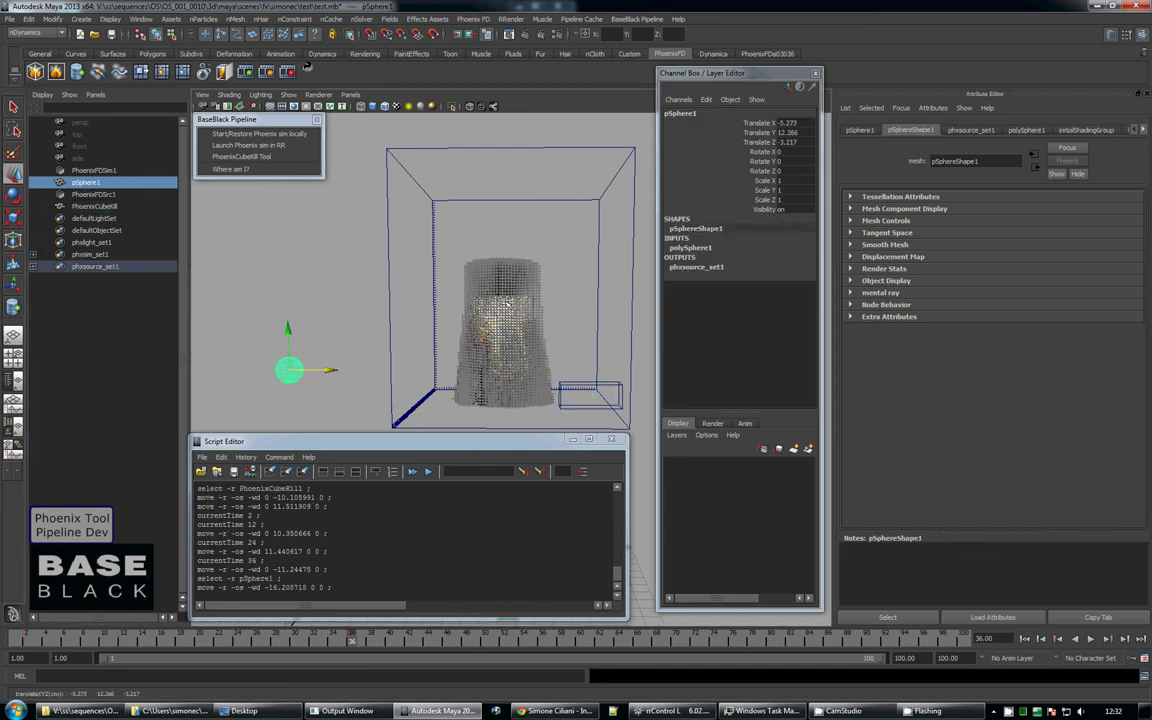
pyautogui.click(481, 199)
# Simulate until the moving cube paints an arch-shaped smoke trail, stop at frame 61, return to frame 1
pyautogui.click(884, 196)
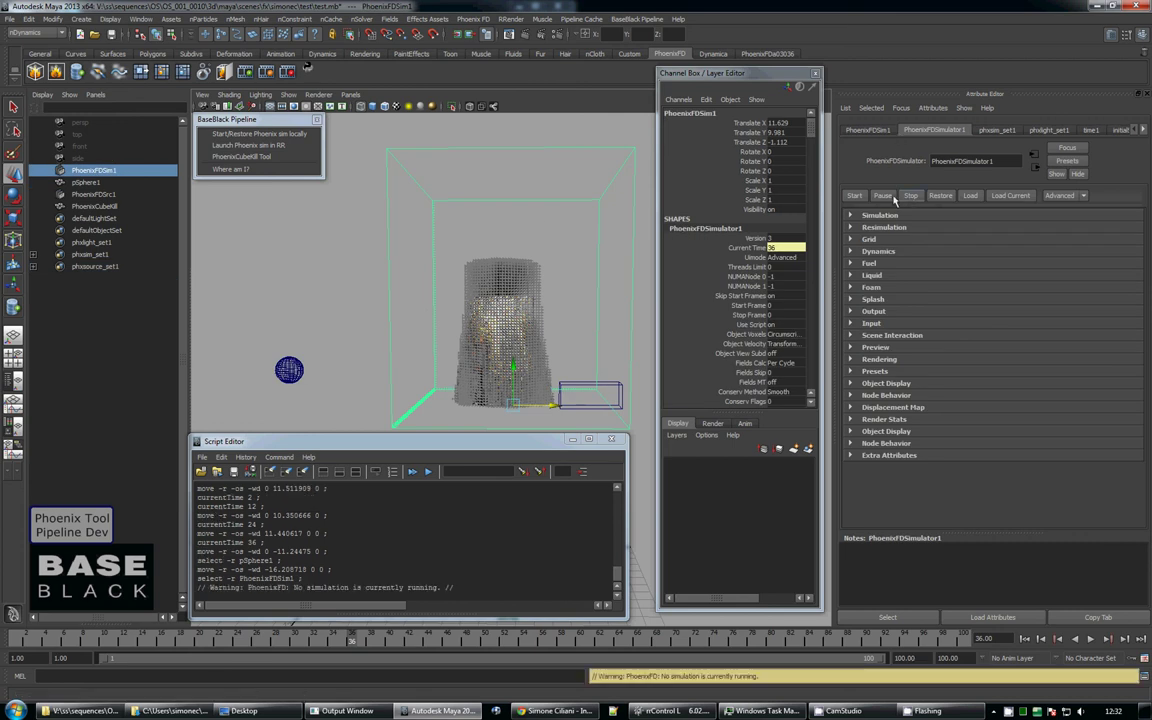
pyautogui.click(856, 196)
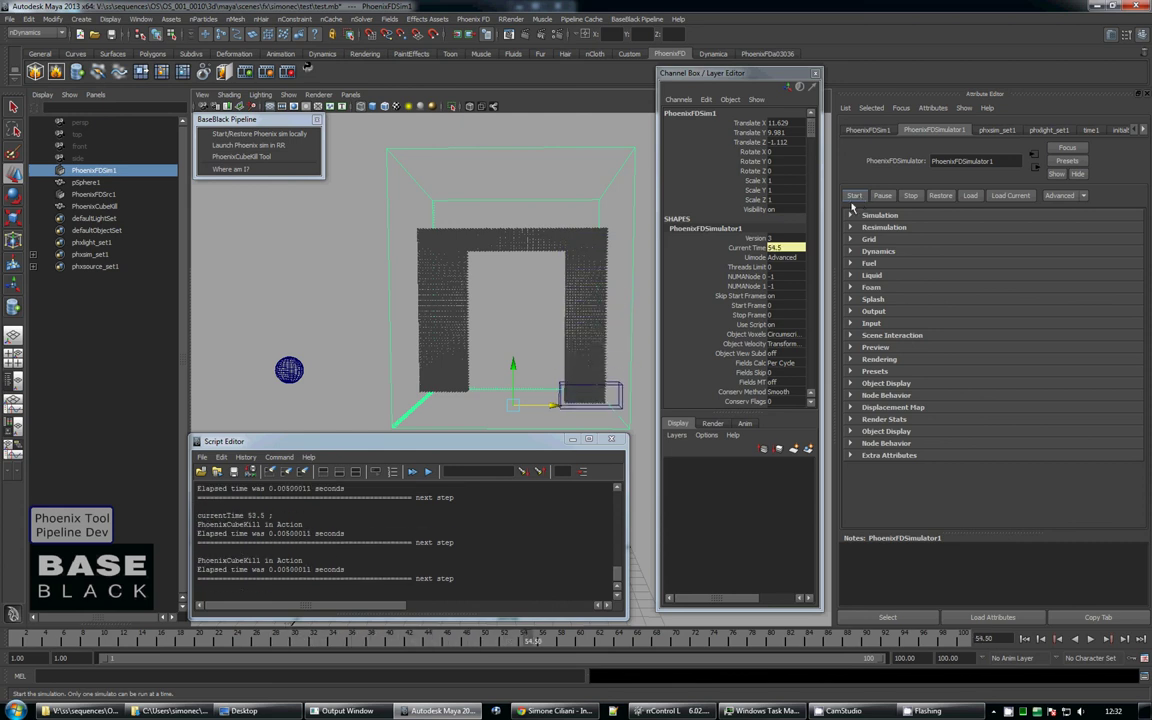
pyautogui.click(910, 195)
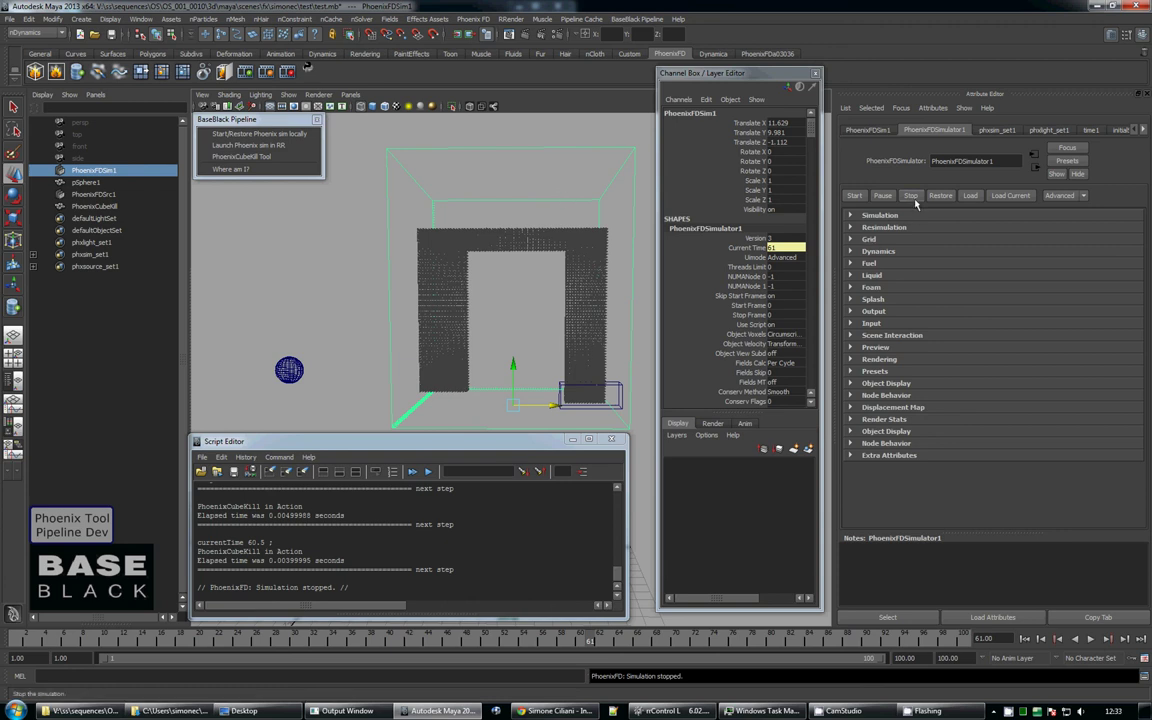
pyautogui.keyDown('alt'); pyautogui.moveTo(424, 334); pyautogui.dragTo(375, 331); pyautogui.keyUp('alt')
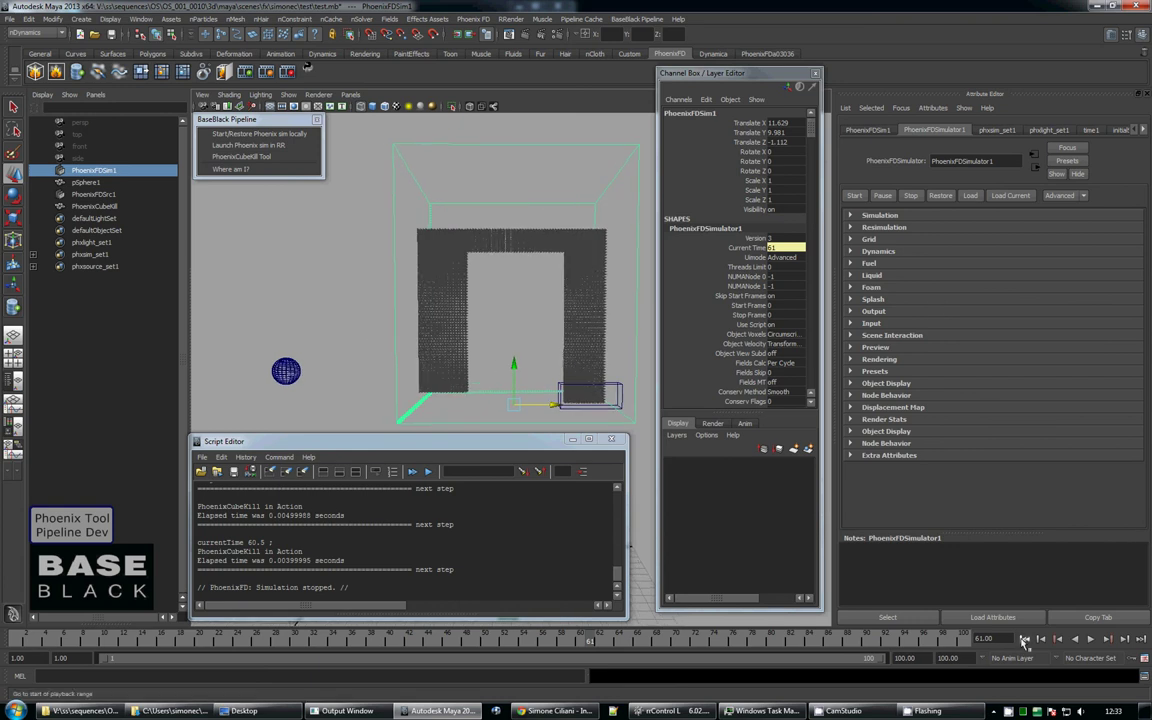
pyautogui.hotkey('alt', 'shift', 'v')
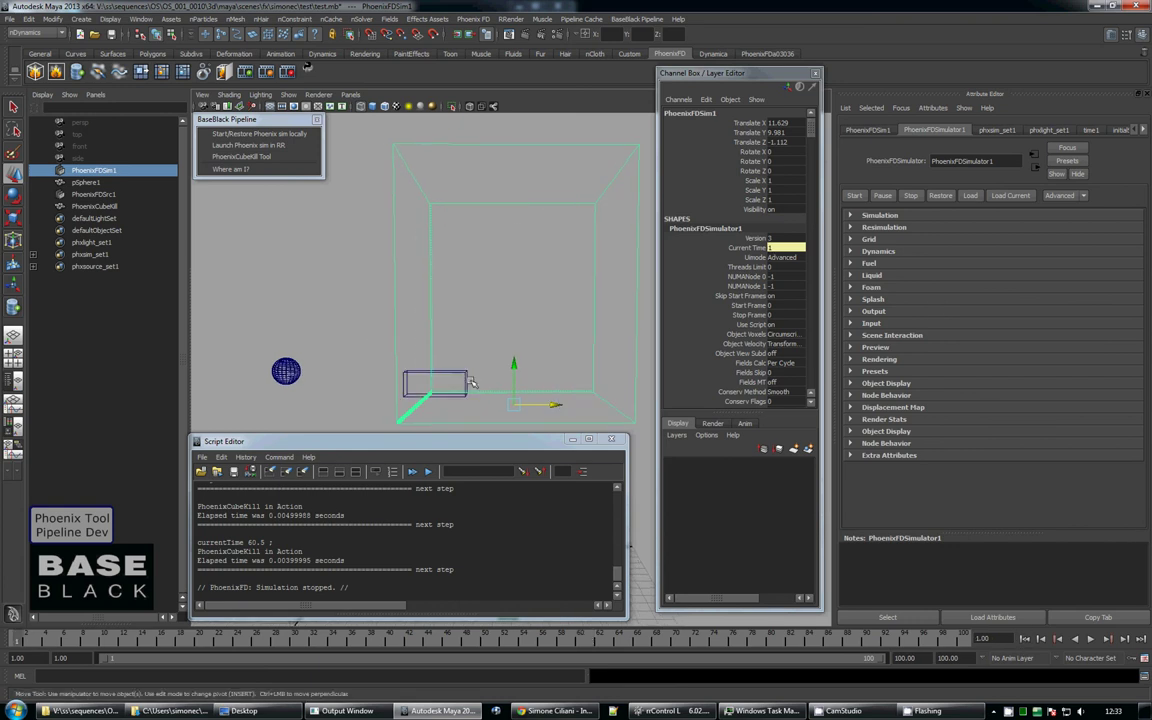
pyautogui.click(456, 380)
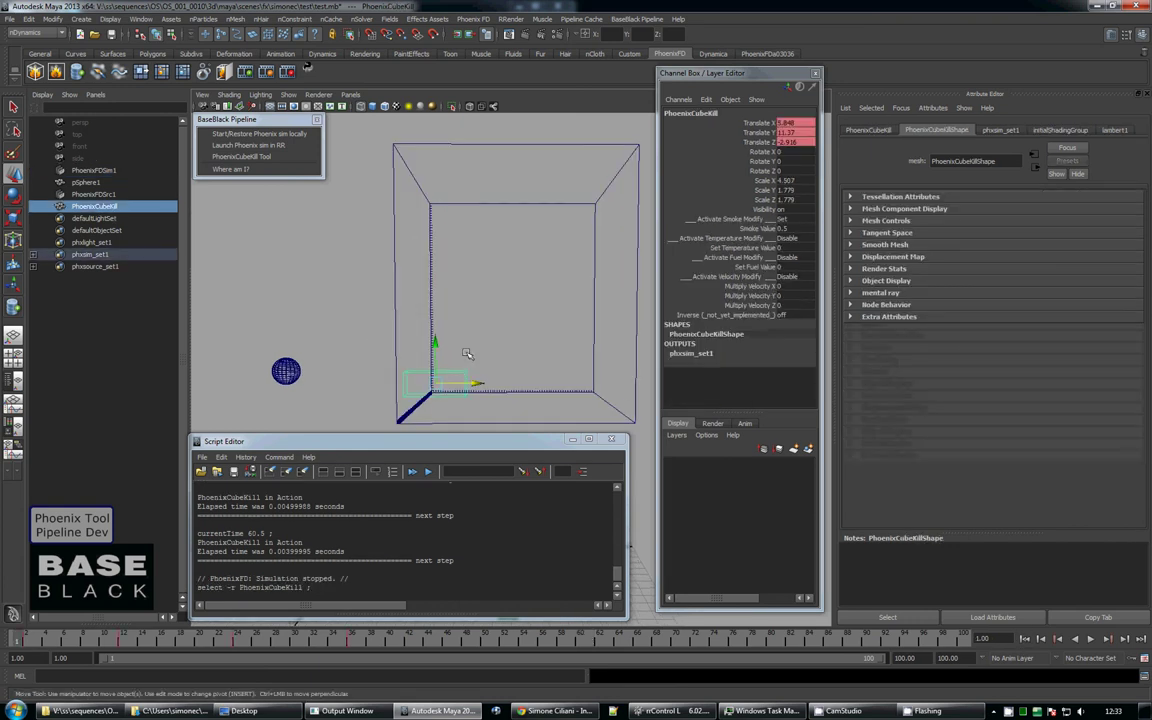
# Key the cube's Smoke Value at 0.5 on frame 1 and 1 on frame 19
pyautogui.click(762, 230)
pyautogui.rightClick(762, 230)
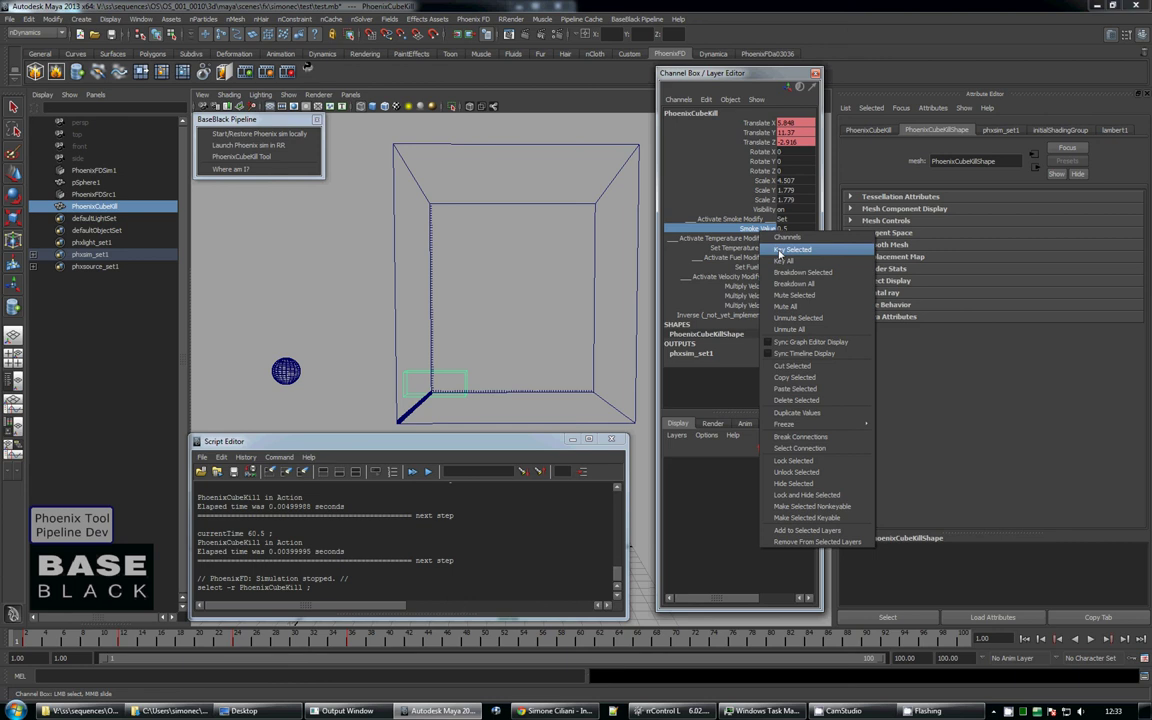
pyautogui.click(781, 250)
pyautogui.click(195, 641)
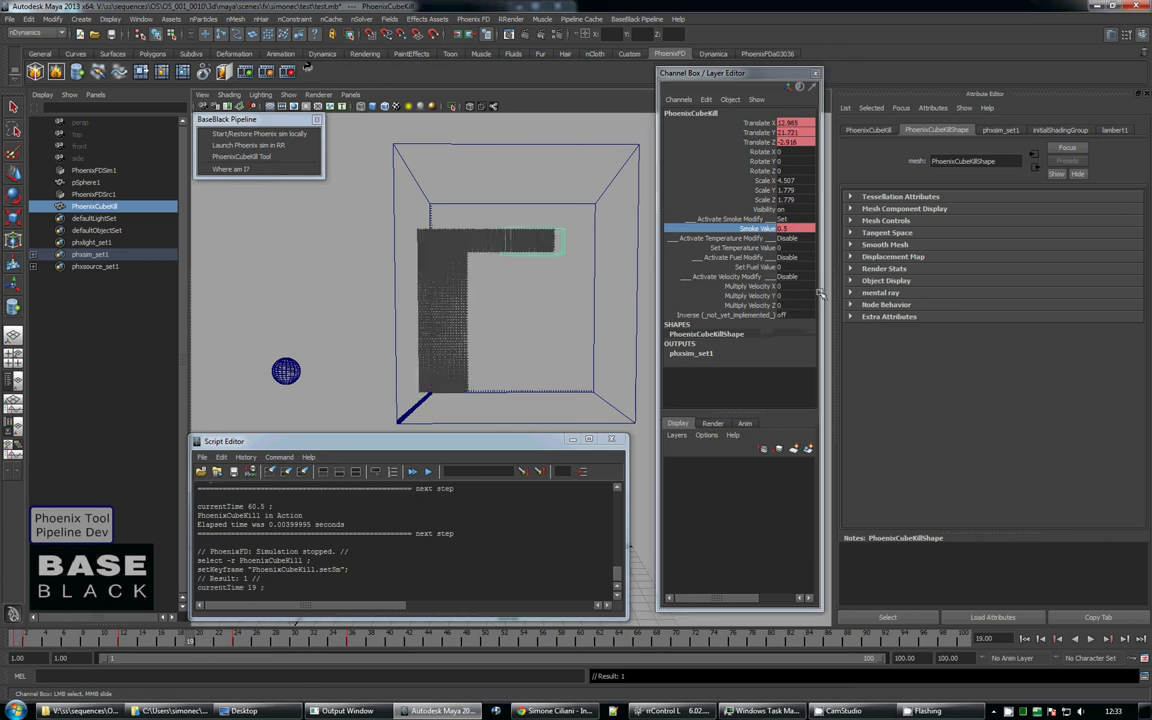
pyautogui.click(793, 229)
pyautogui.write('1')
pyautogui.press('Return')
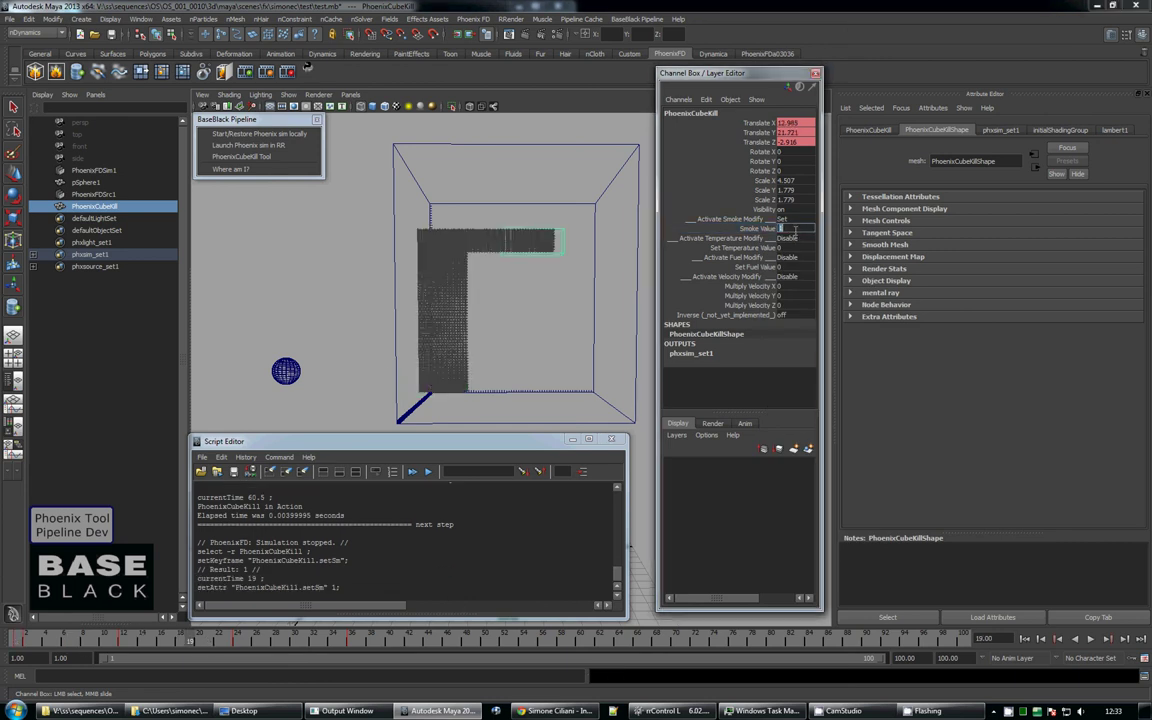
pyautogui.rightClick(768, 230)
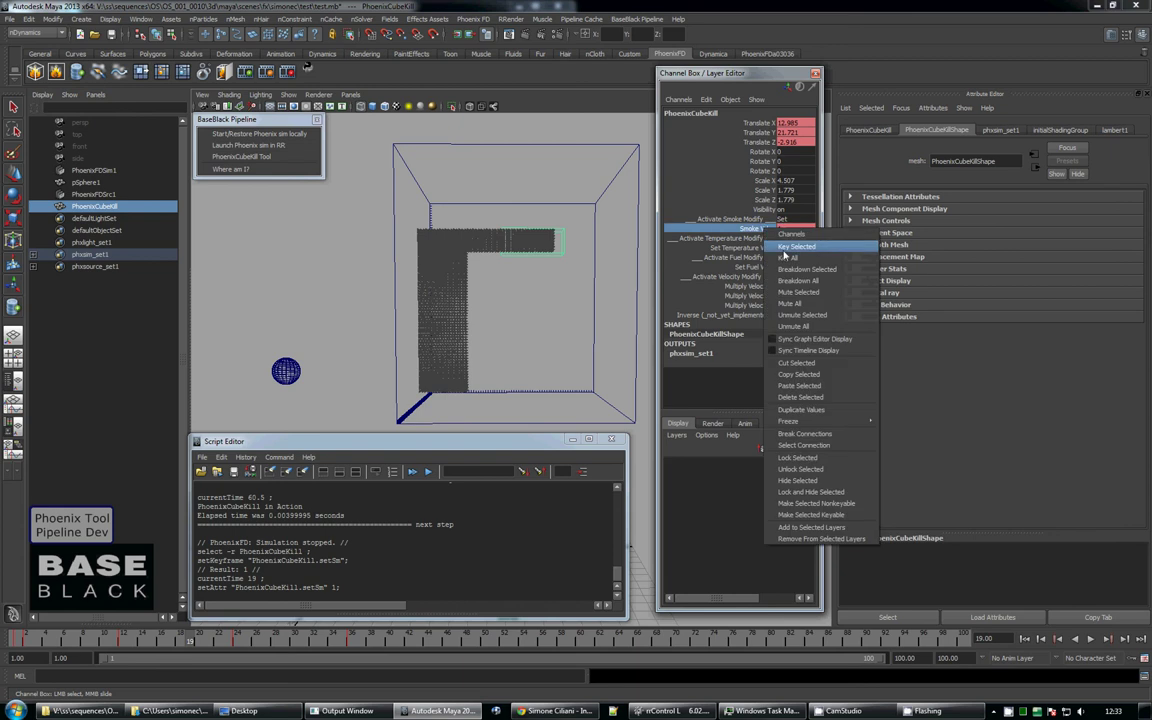
pyautogui.click(784, 254)
# Key the cube's Smoke Value at 0 on frame 36
pyautogui.press('.')
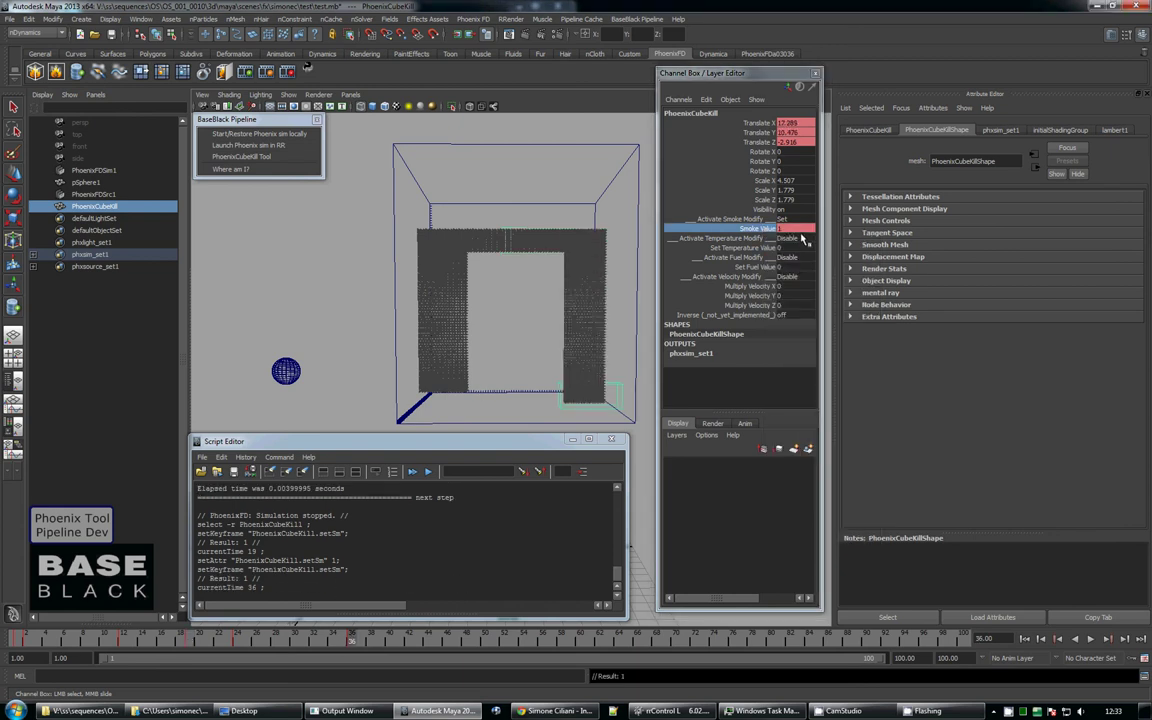
pyautogui.doubleClick(795, 230)
pyautogui.write('0')
pyautogui.press('Return')
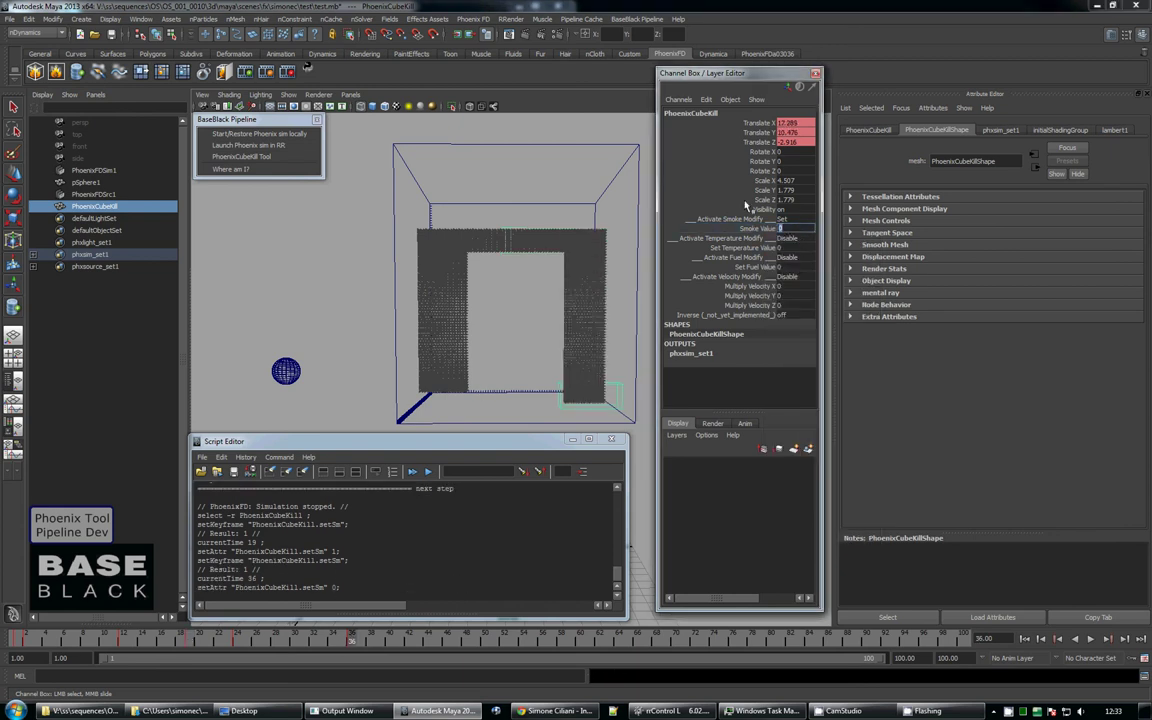
pyautogui.rightClick(753, 231)
pyautogui.click(767, 254)
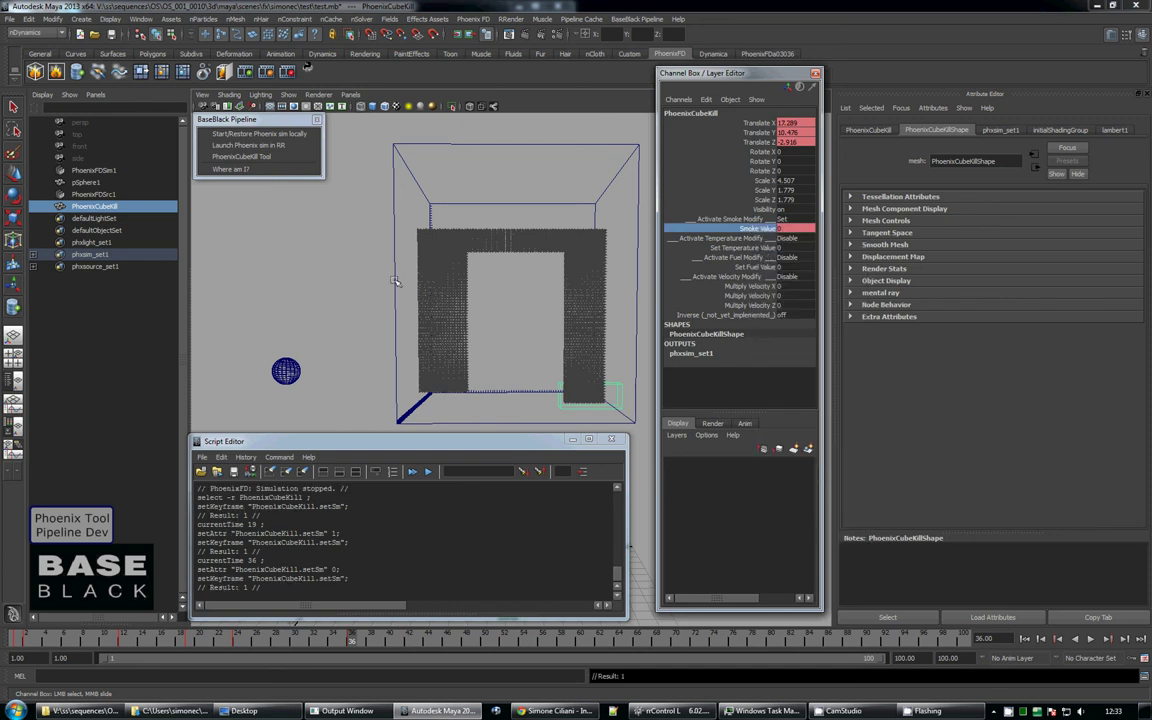
# Rerun PhoenixFDSim1 to frame 42 so the arch trail fades, then save the scene as test.mb
pyautogui.click(93, 170)
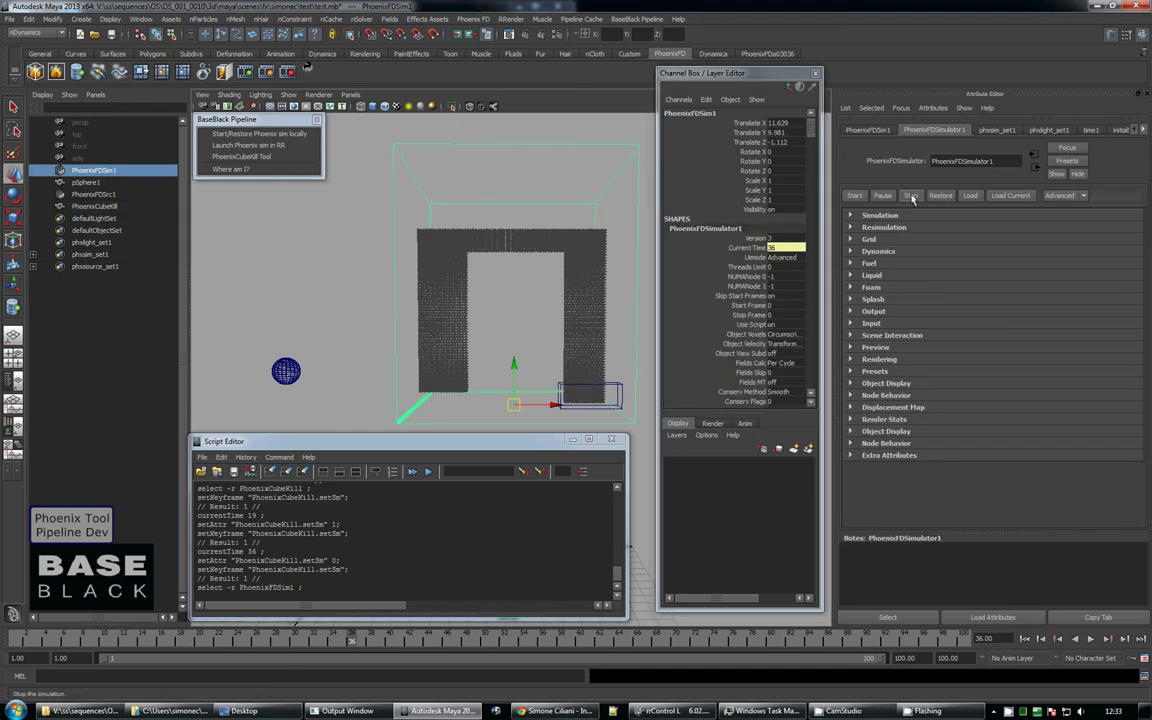
pyautogui.click(898, 196)
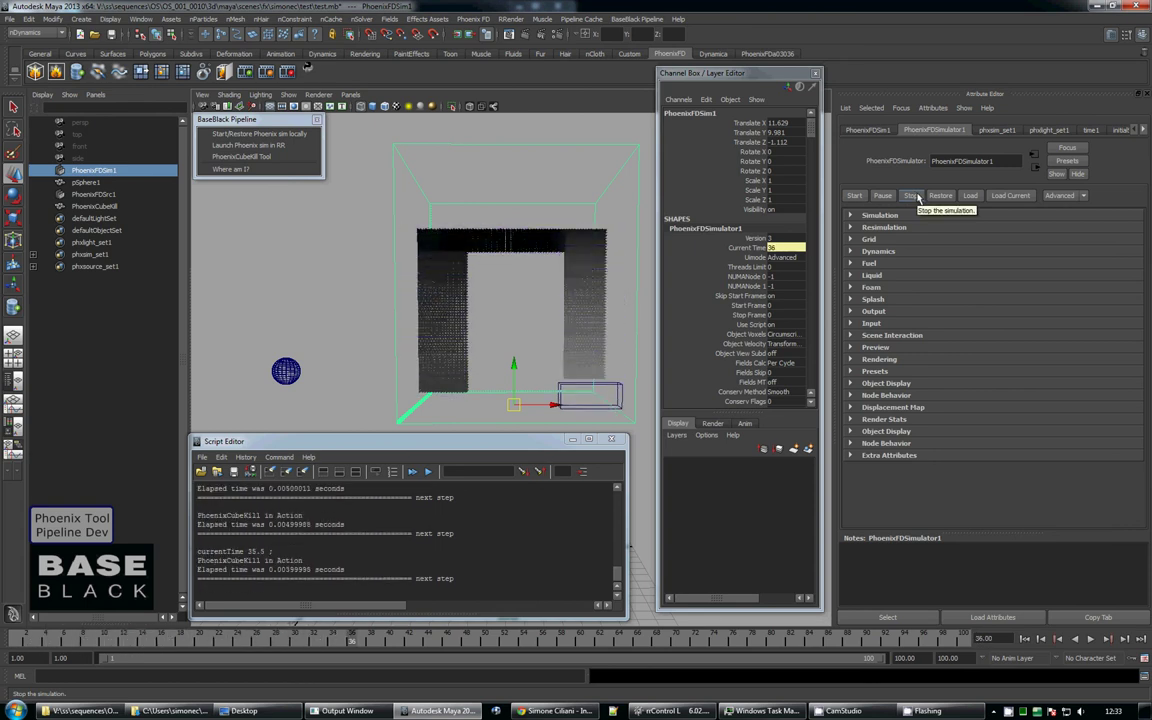
pyautogui.click(911, 197)
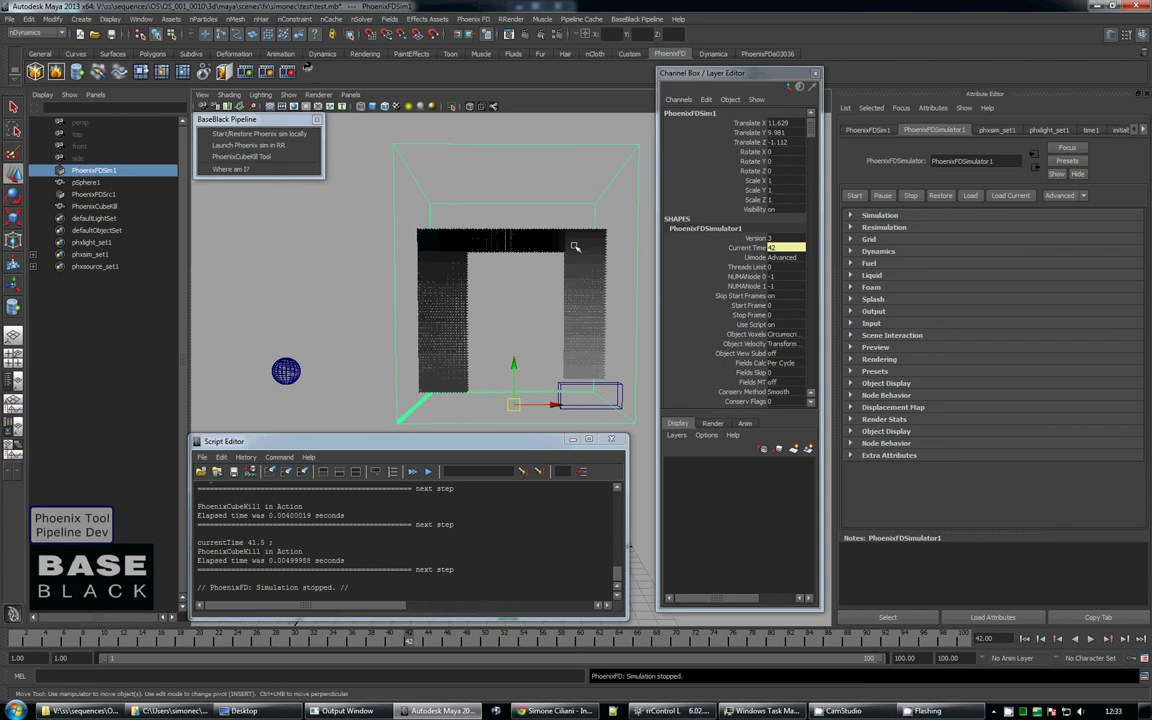
pyautogui.click(113, 36)
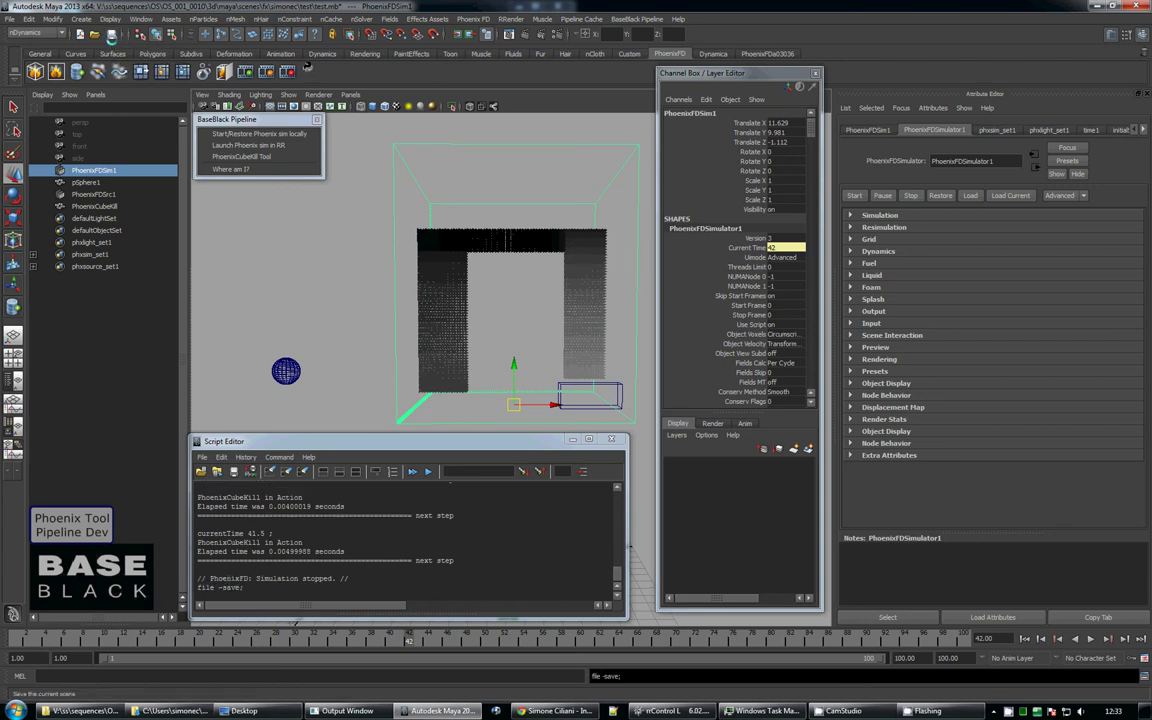